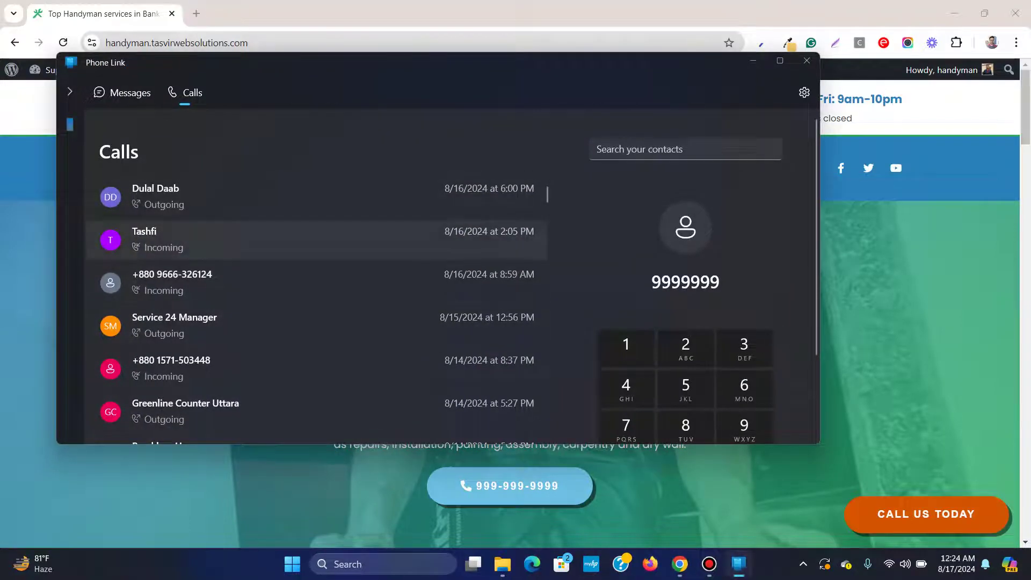
Close the Phone Link calls window to return to the Superior Handyman CA homepage
click(807, 60)
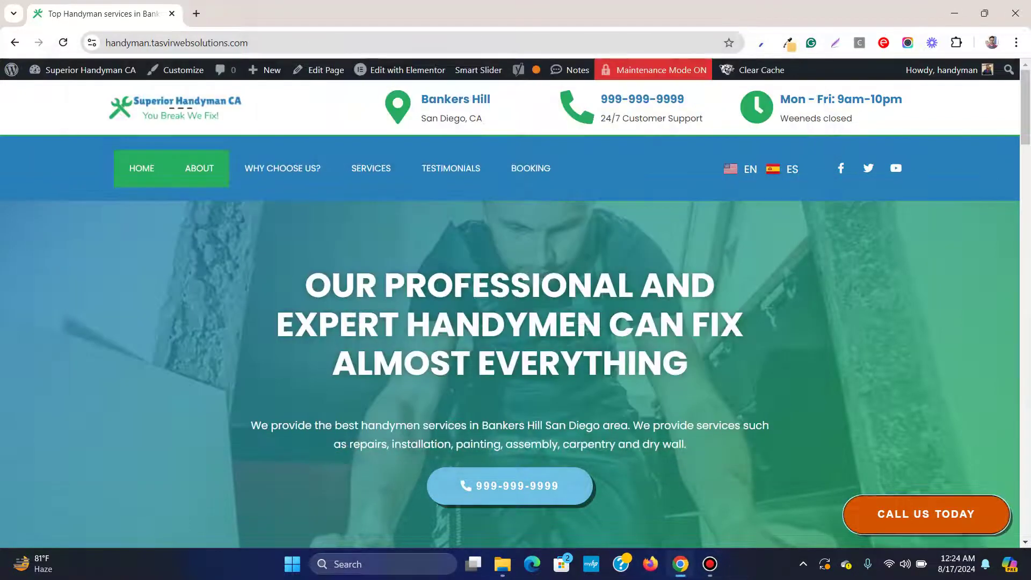
right_click(137, 299)
scroll(263, 269, down, 3)
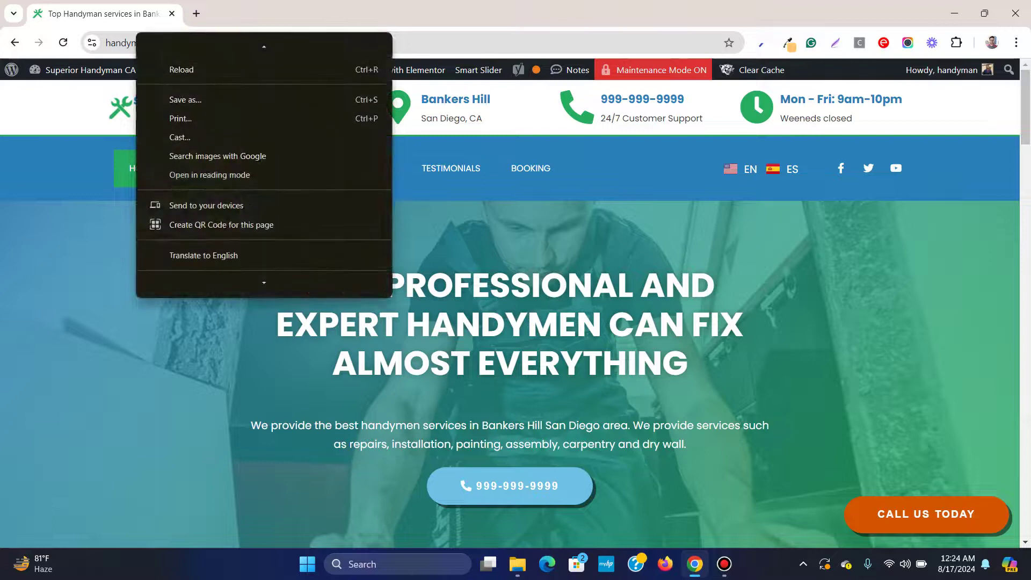
click(182, 283)
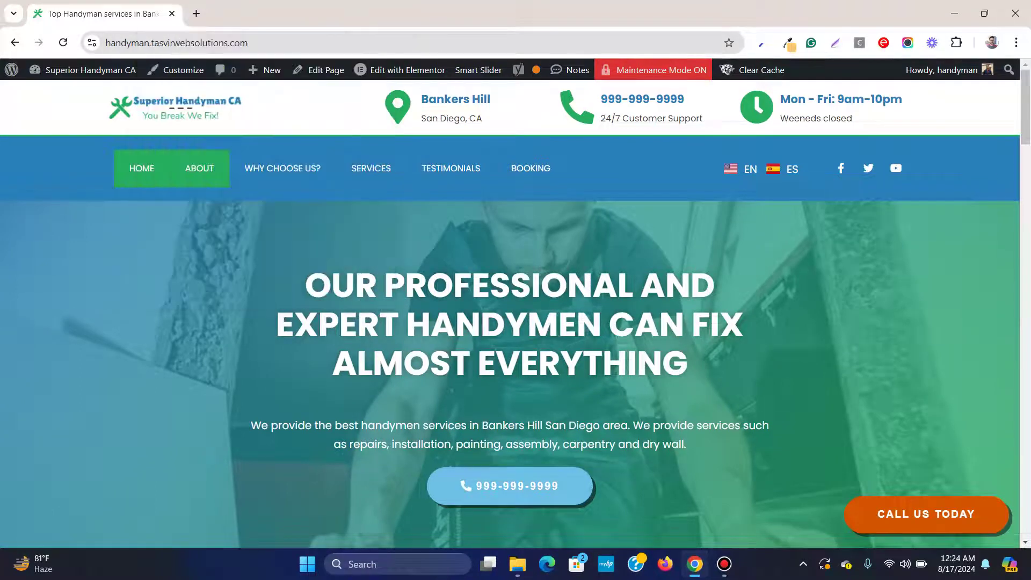
scroll(319, 322, down, 5)
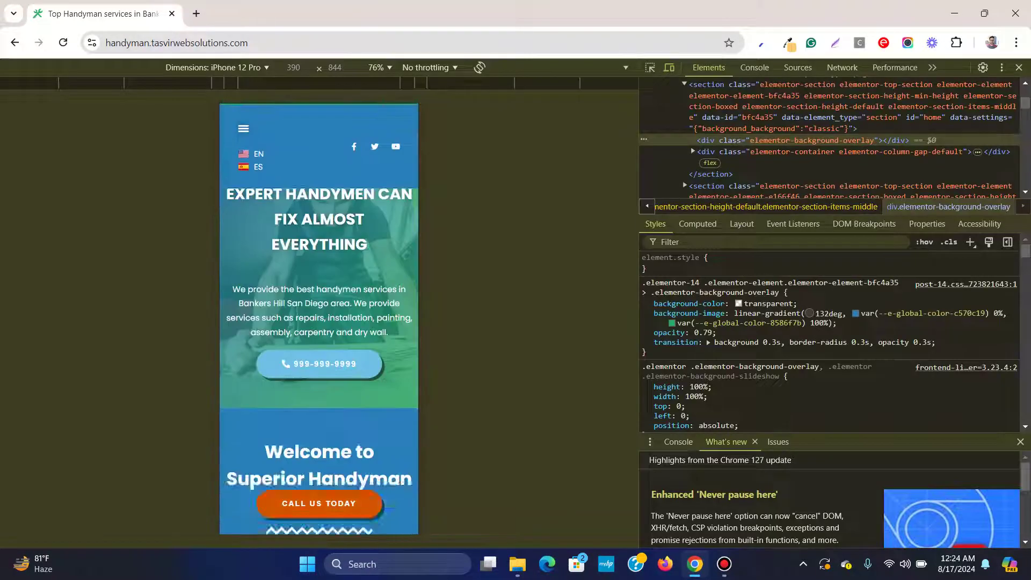
scroll(319, 323, down, 10)
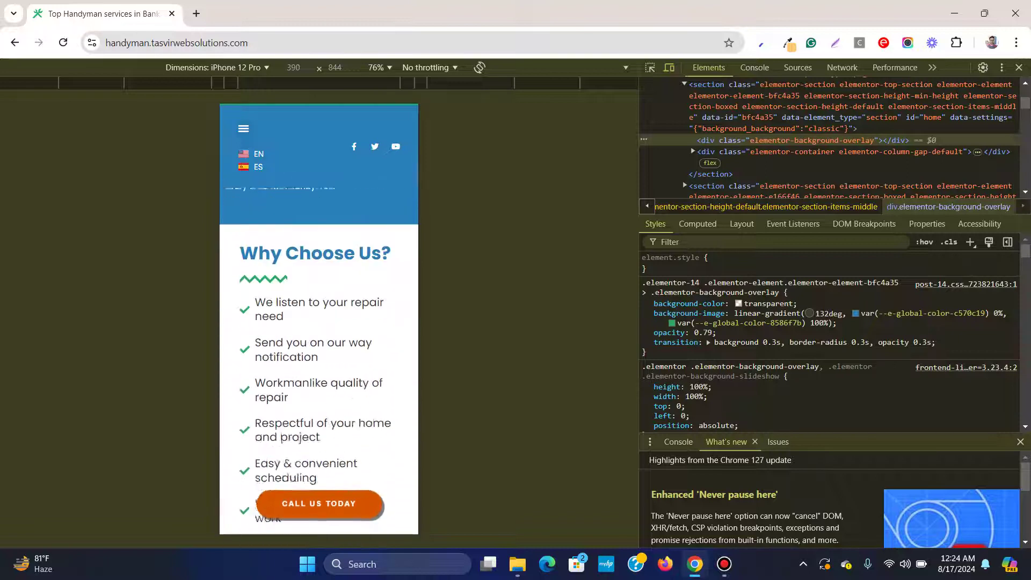
click(215, 68)
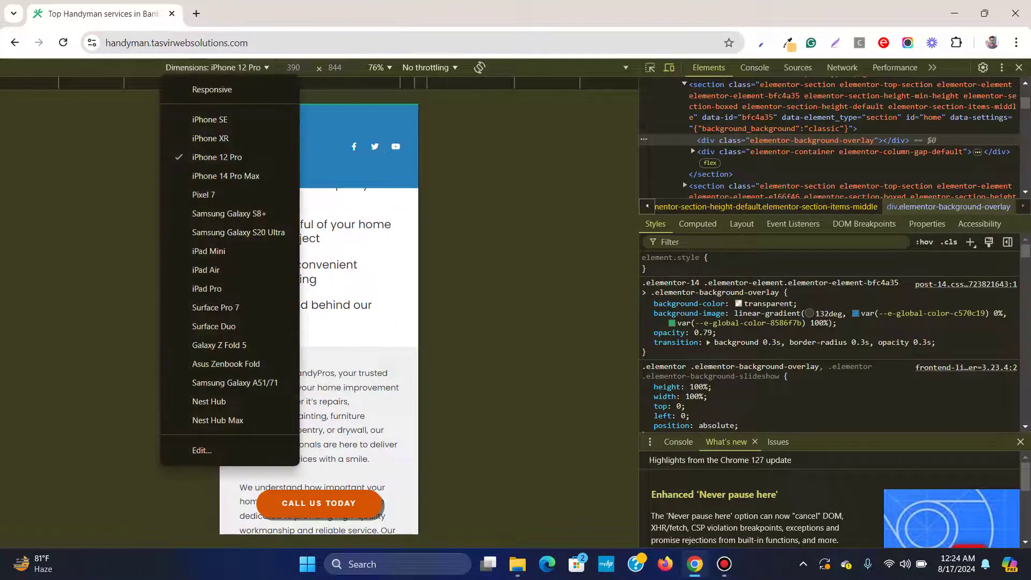
click(209, 251)
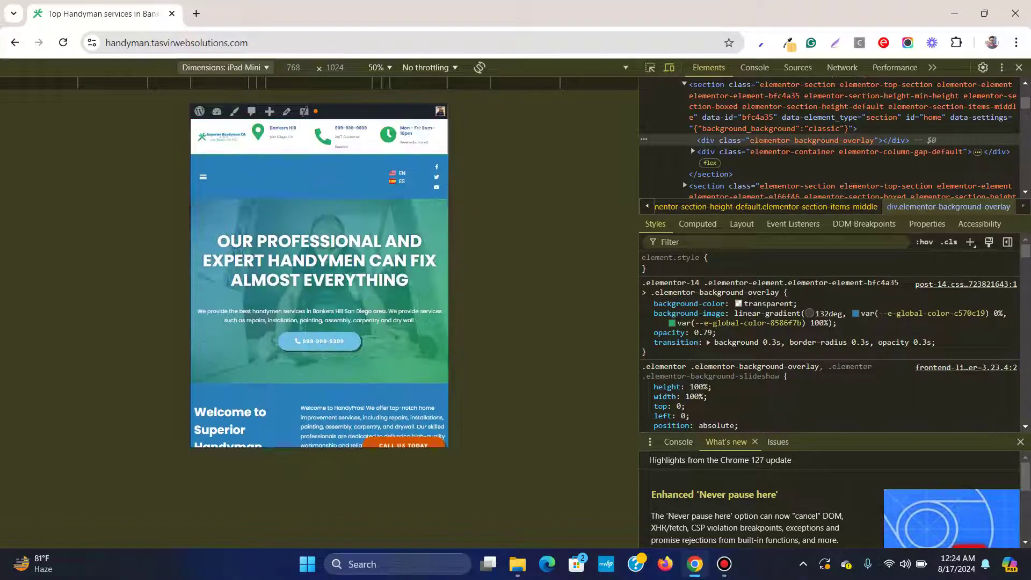
click(222, 67)
click(226, 85)
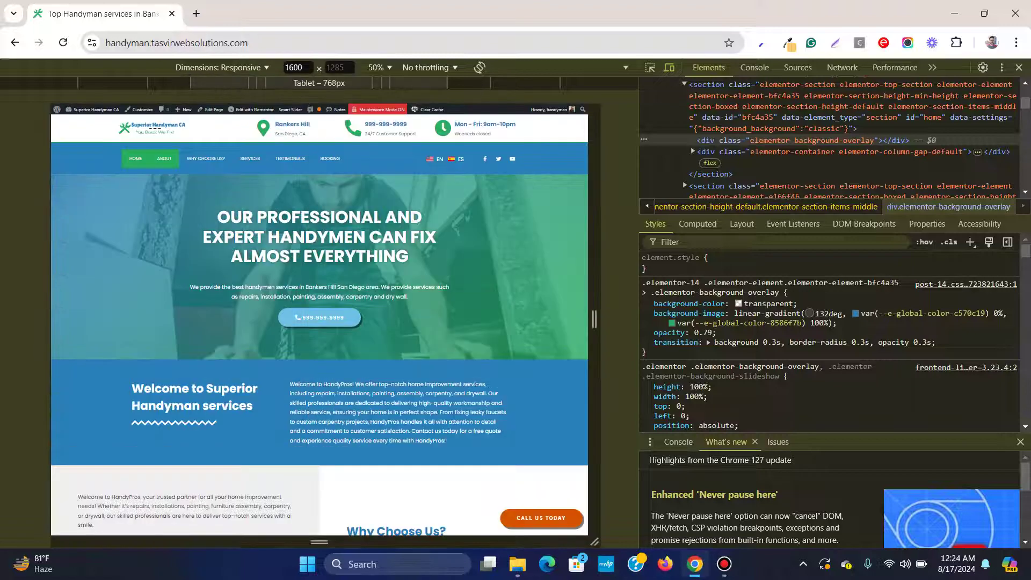
scroll(319, 322, down, 15)
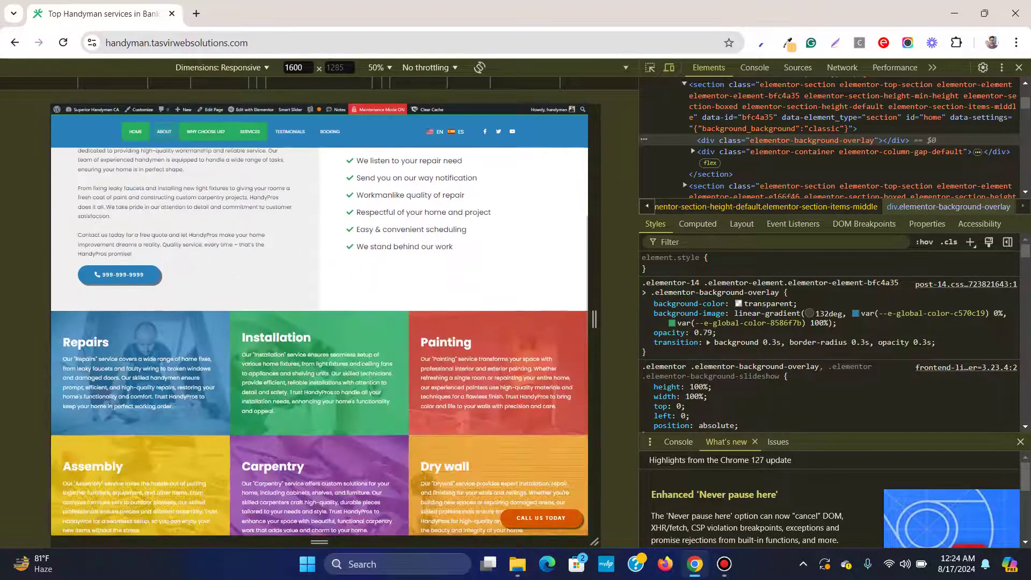
scroll(319, 323, down, 10)
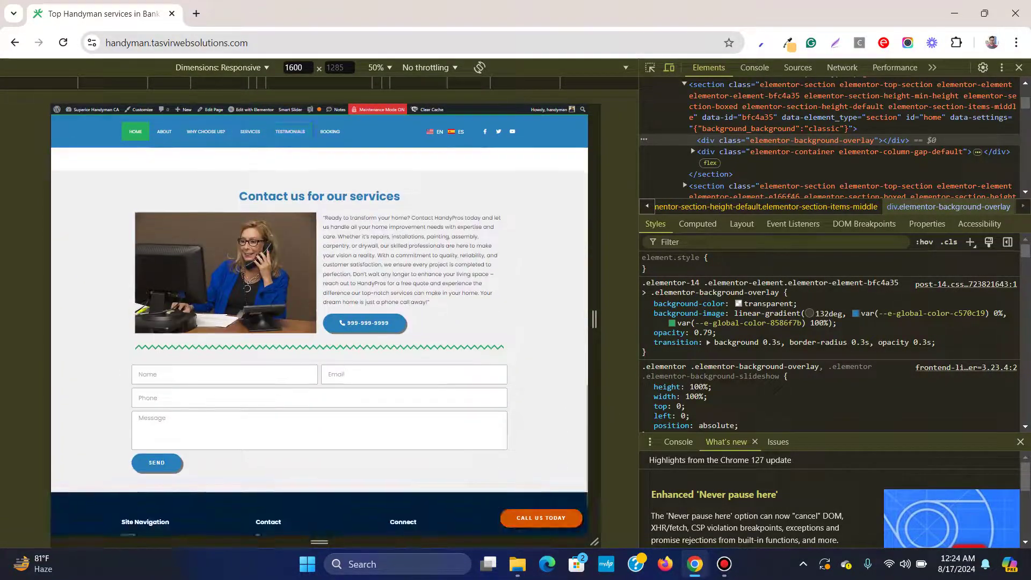
click(1019, 67)
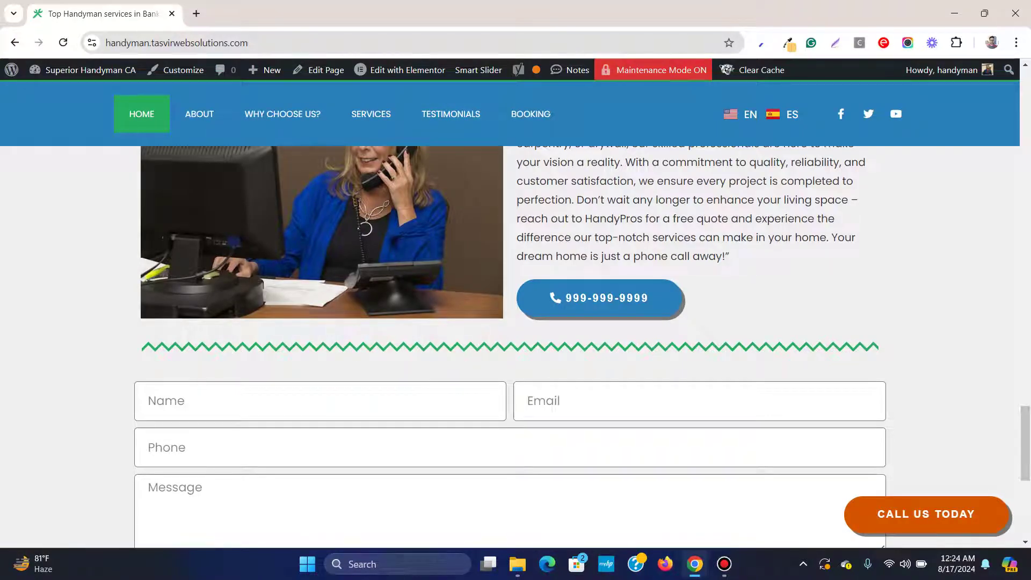
scroll(554, 407, down, 3)
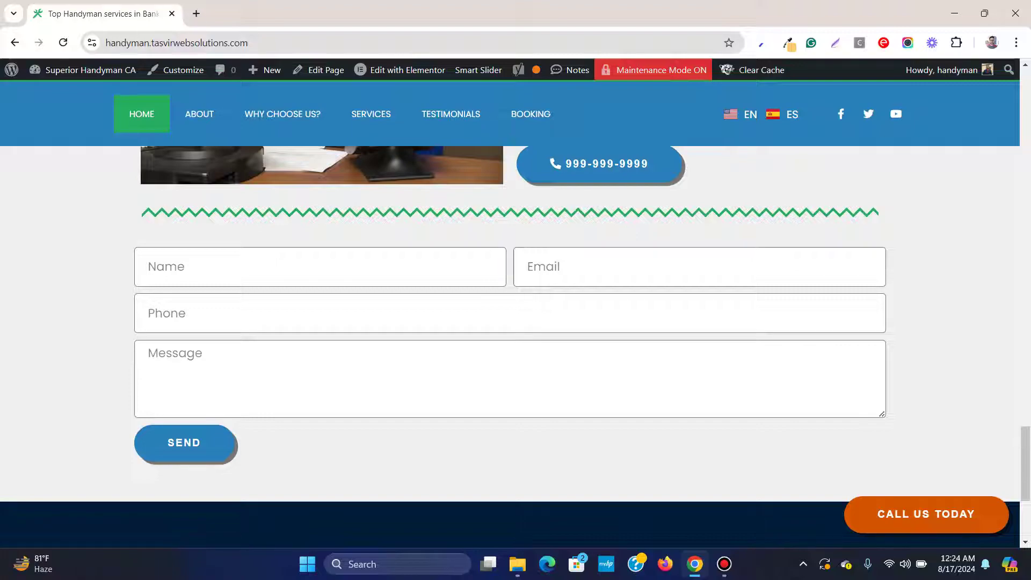
scroll(516, 344, down, 4)
scroll(515, 344, up, 15)
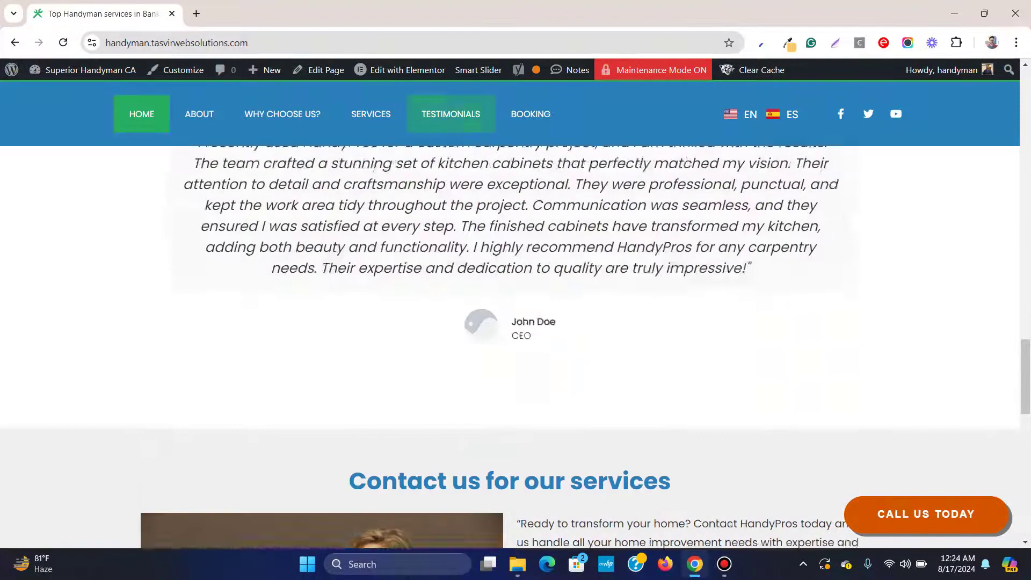
scroll(516, 344, up, 20)
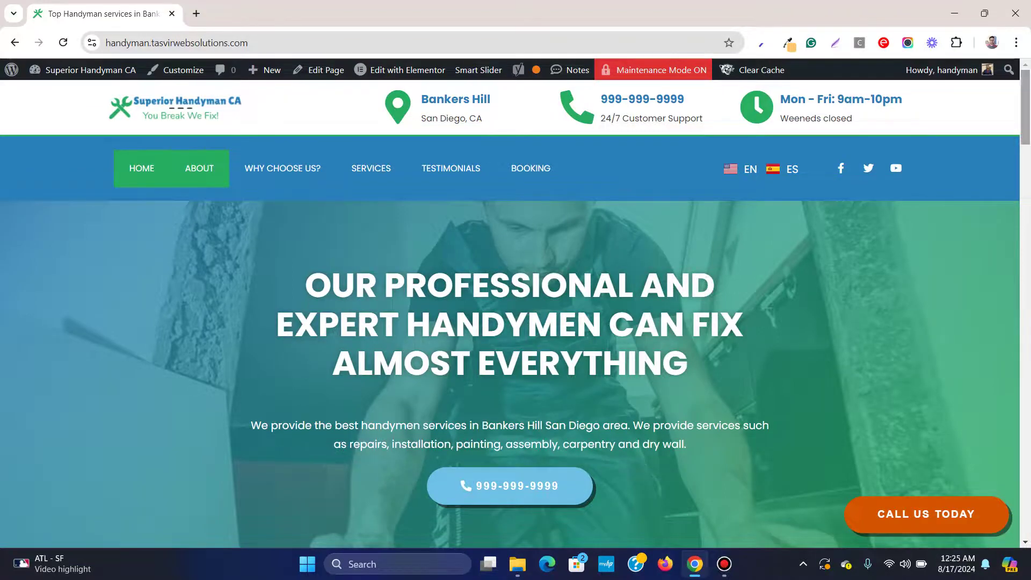
key(End)
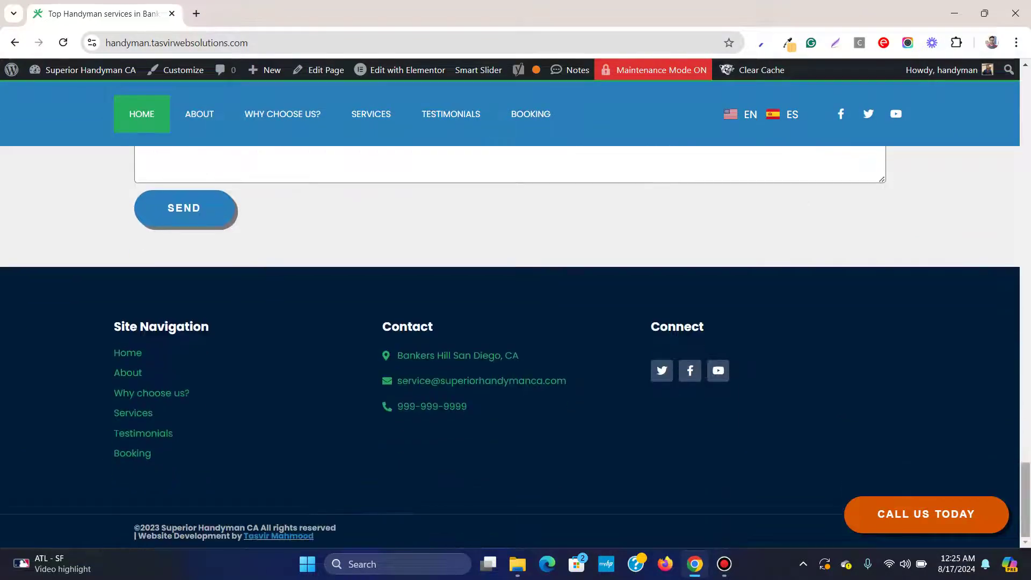
key(Home)
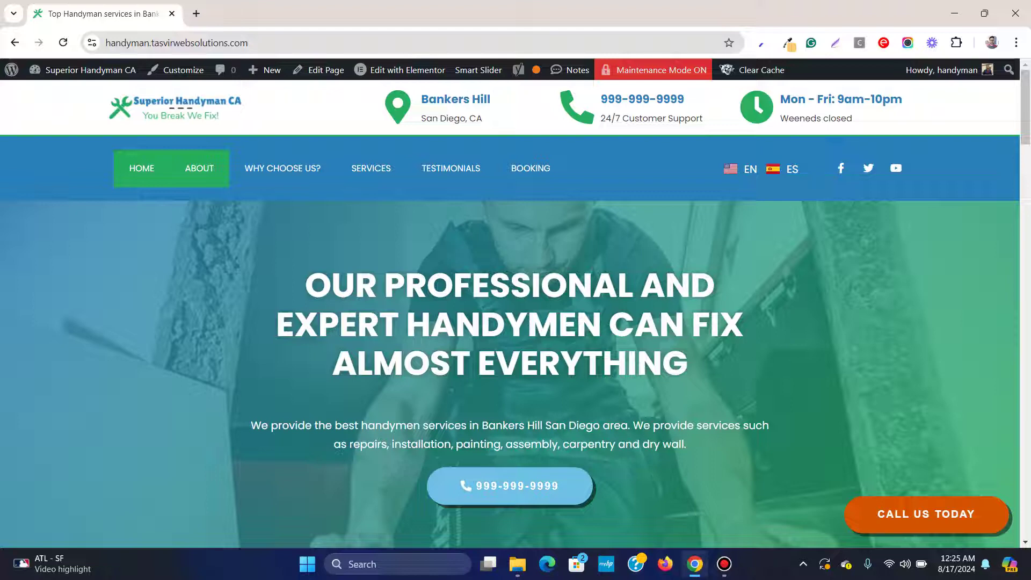
click(725, 564)
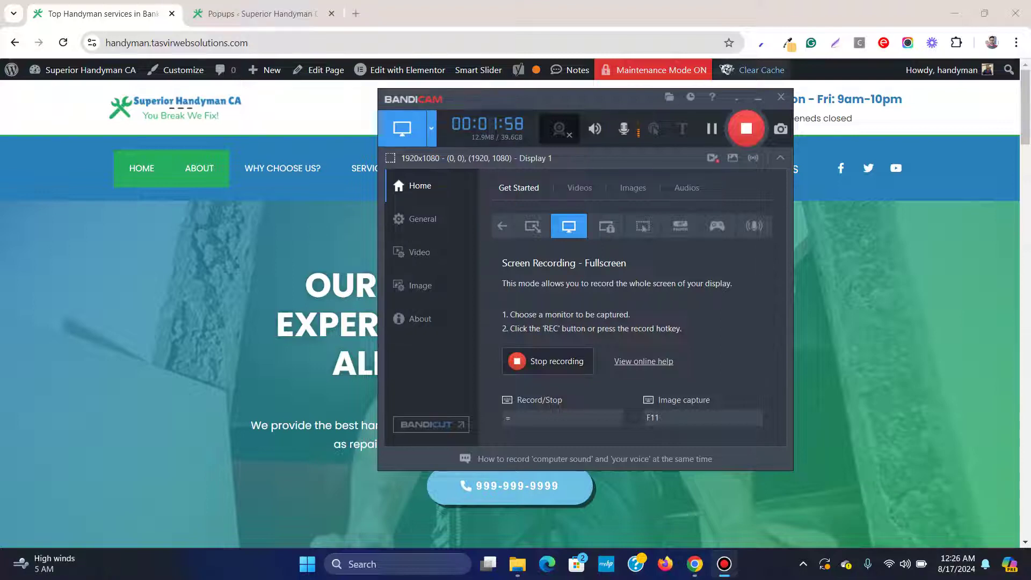
click(758, 99)
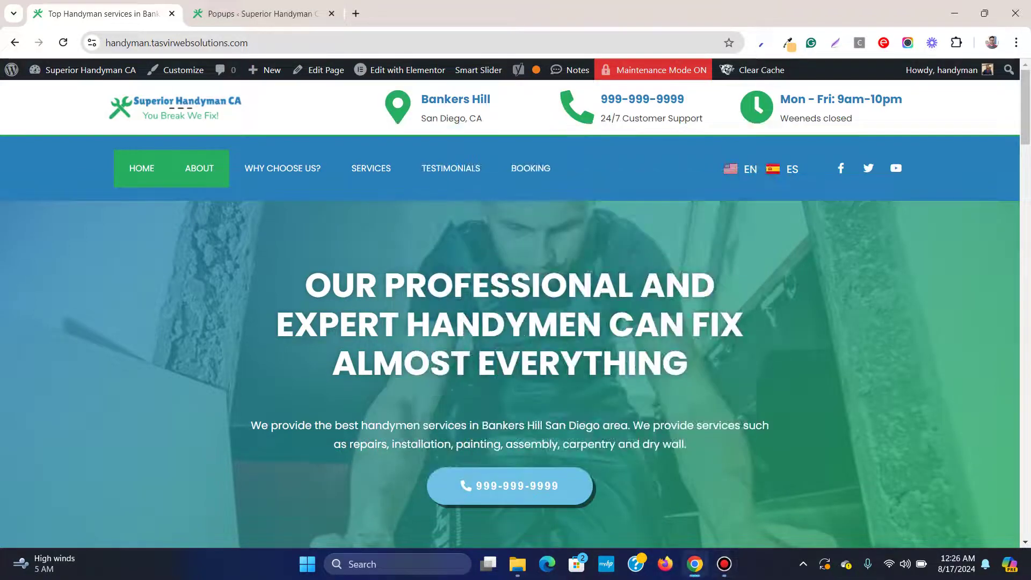
scroll(516, 322, down, 5)
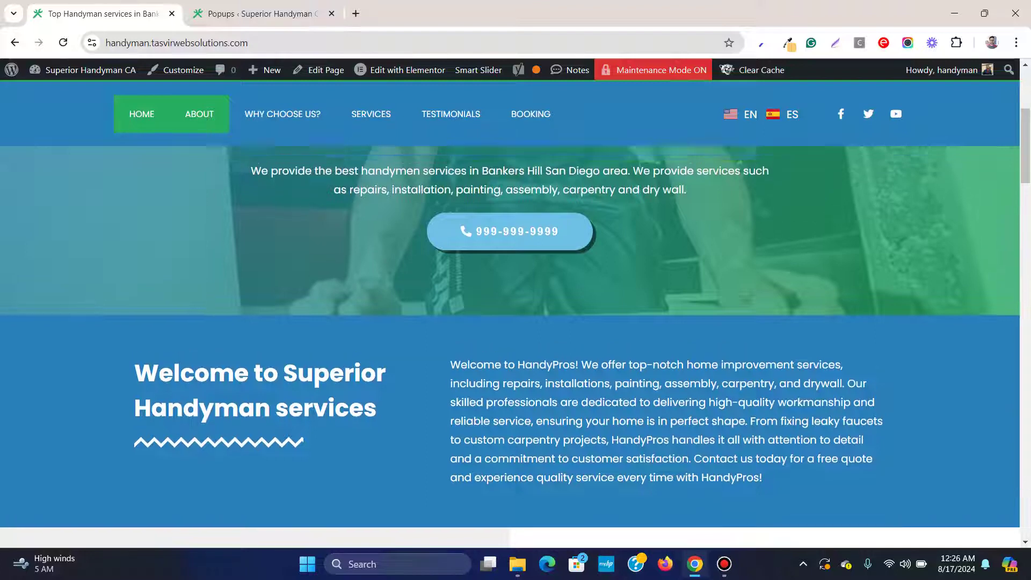
scroll(516, 322, up, 5)
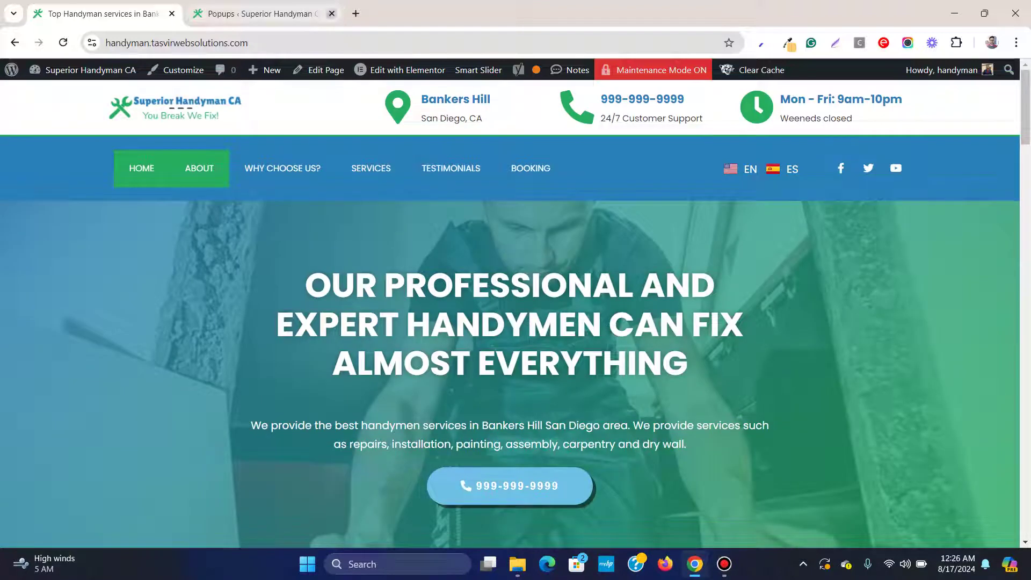
click(331, 14)
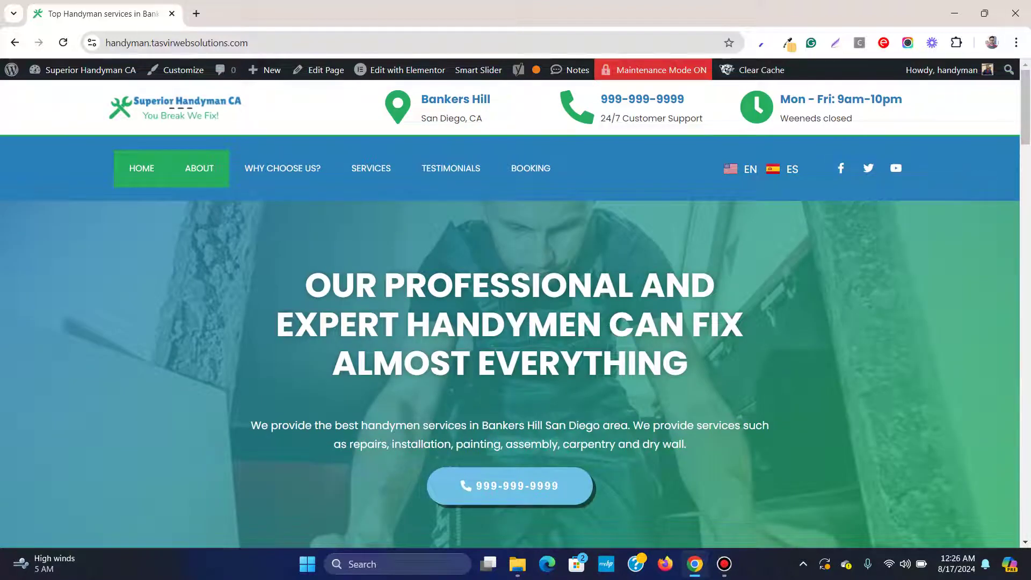
mouse_move(81, 70)
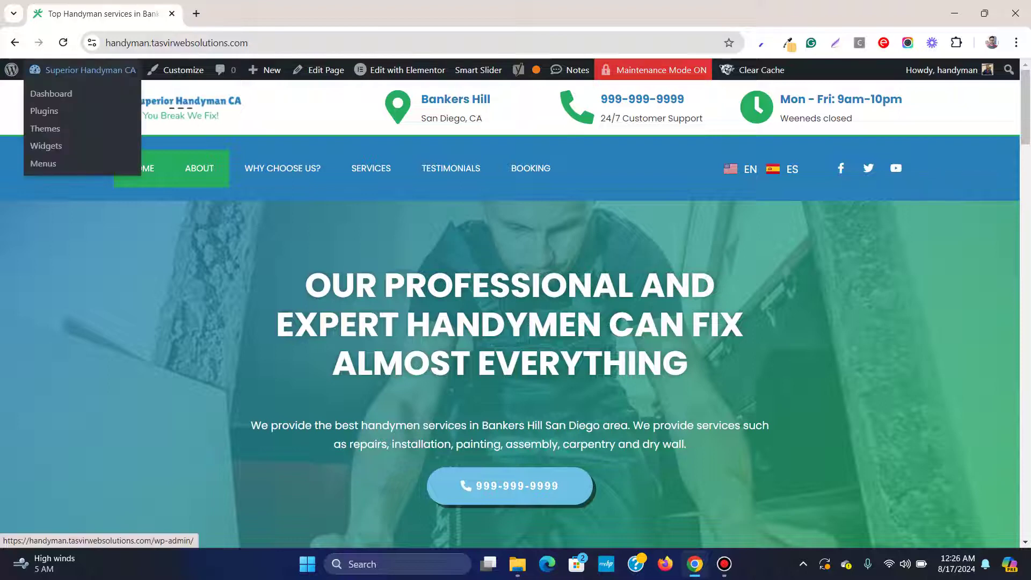
Open the WordPress dashboard and go to the Elementor Templates > Popups list
click(51, 94)
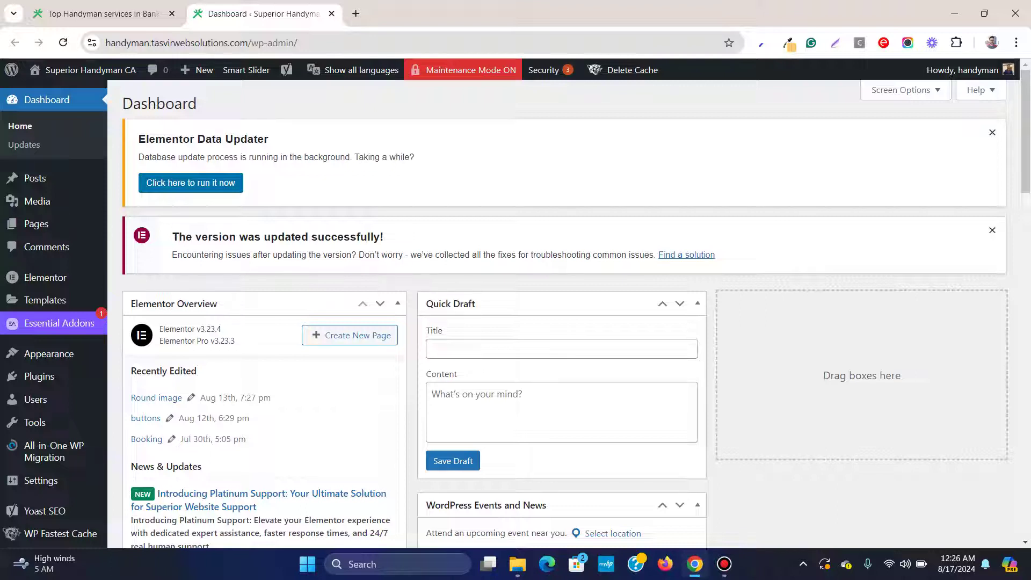
mouse_move(45, 277)
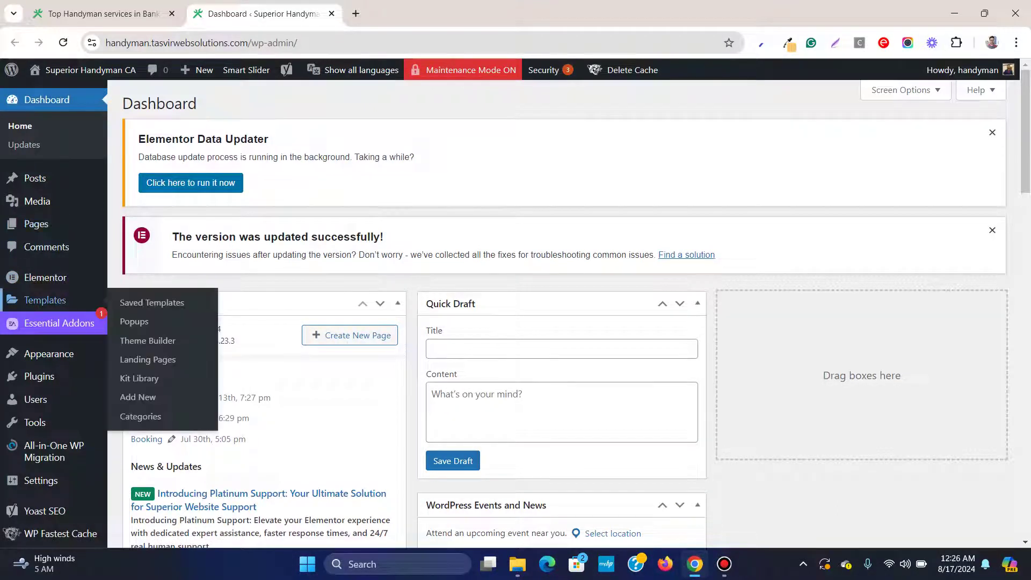
mouse_move(46, 300)
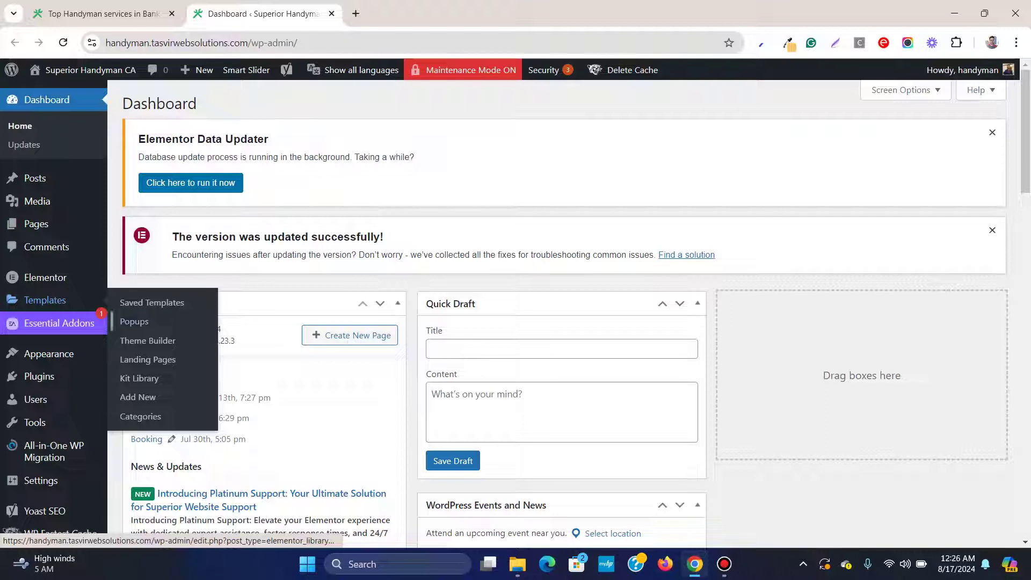
click(133, 321)
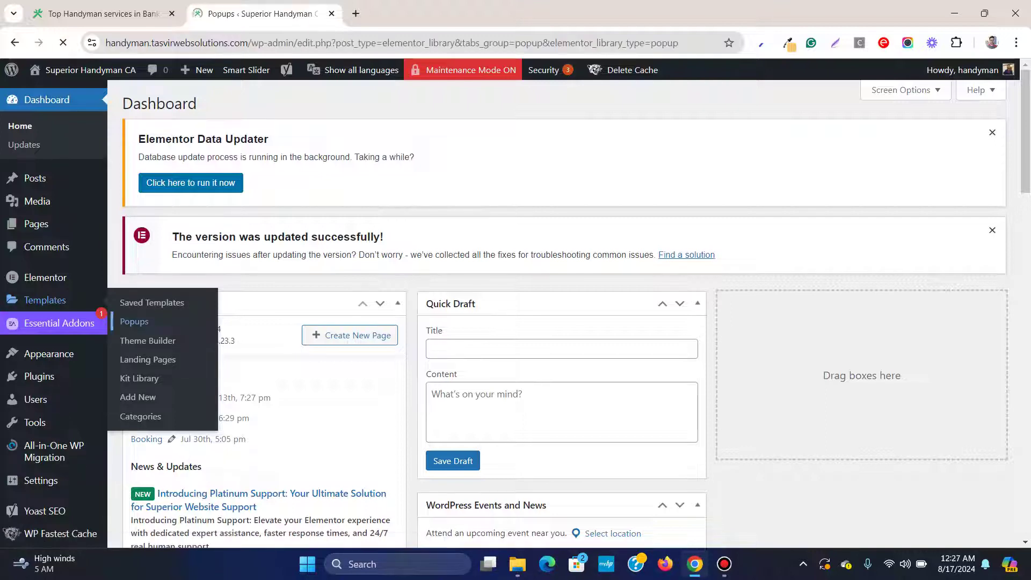
scroll(516, 323, down, 1)
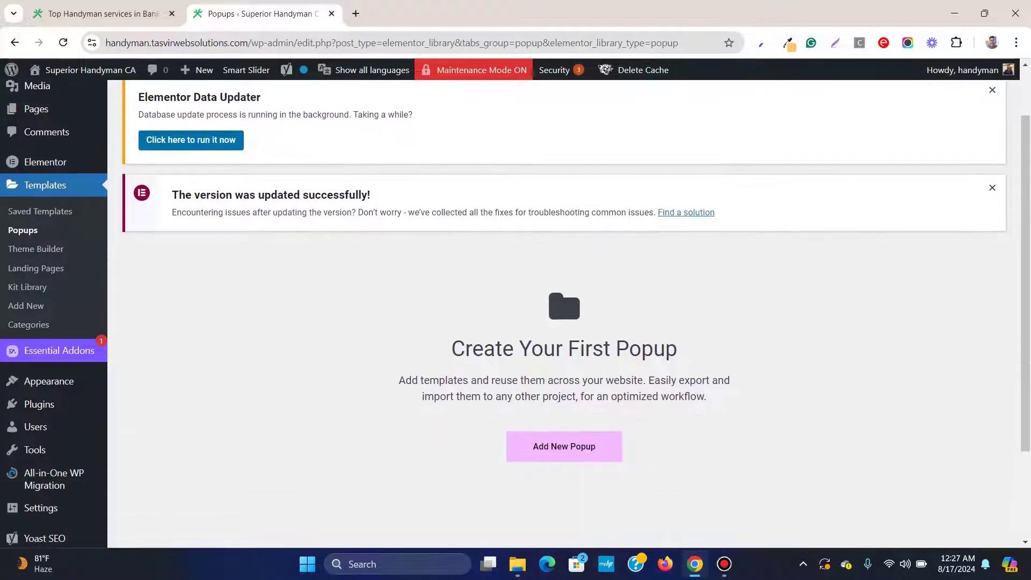
Add a new popup template named 'Call us button' and create it
click(564, 447)
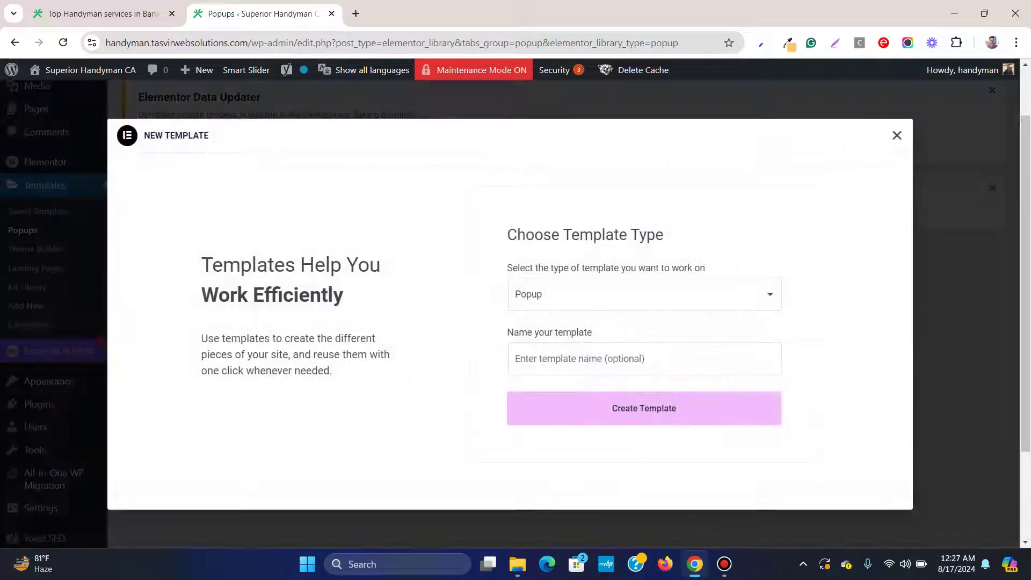
click(588, 358)
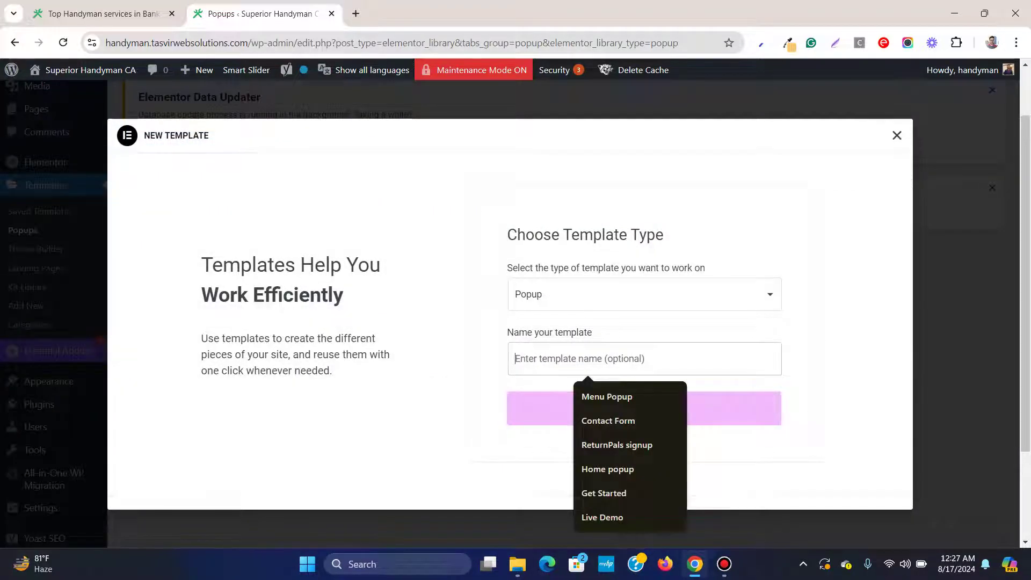
text(Call us button)
key(Return)
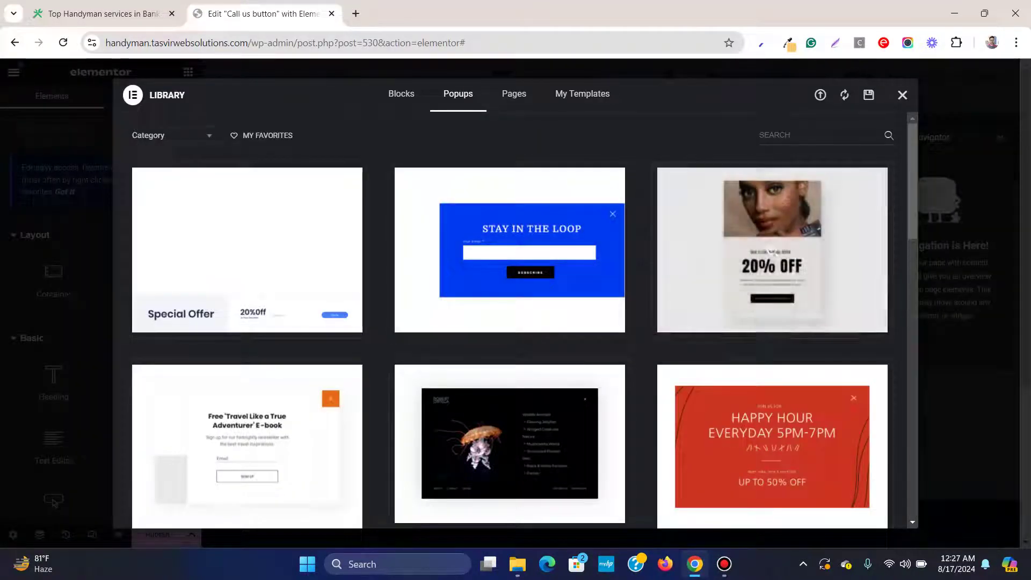
Scroll the Popups library and insert the blue 'Stay in the Loop' newsletter design
scroll(774, 269, down, 5)
scroll(772, 236, down, 6)
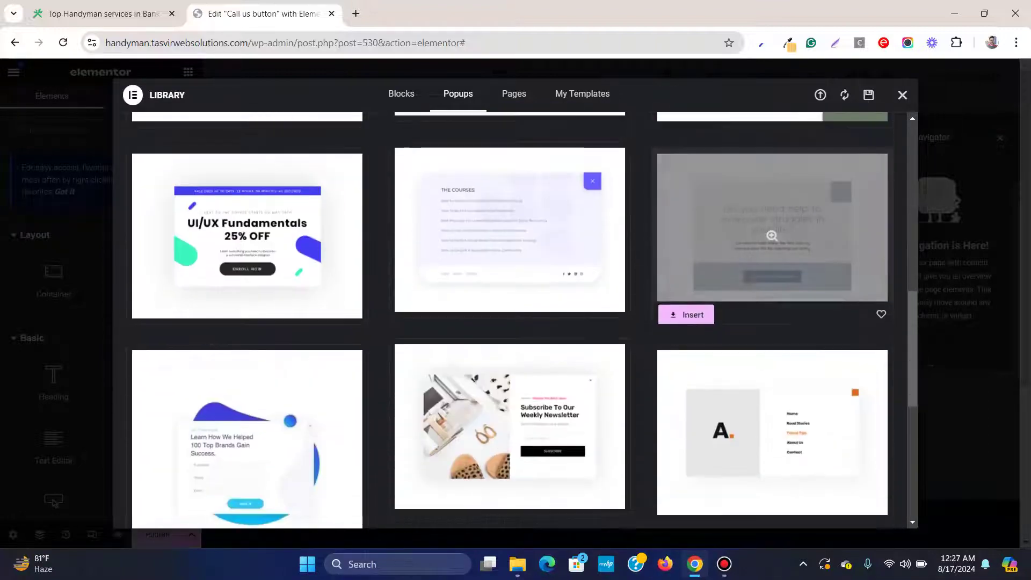
scroll(772, 235, down, 8)
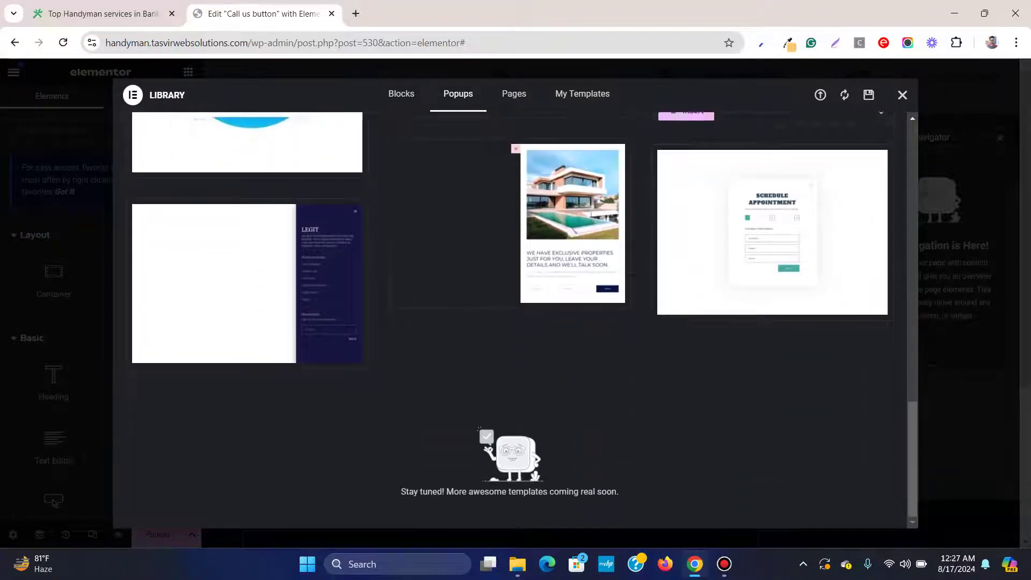
scroll(772, 233, up, 20)
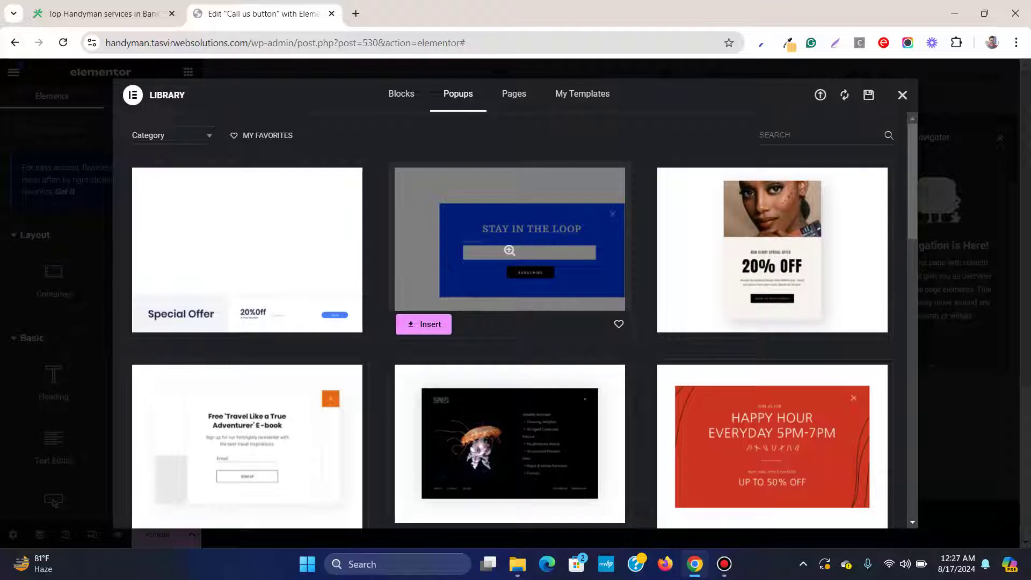
click(425, 324)
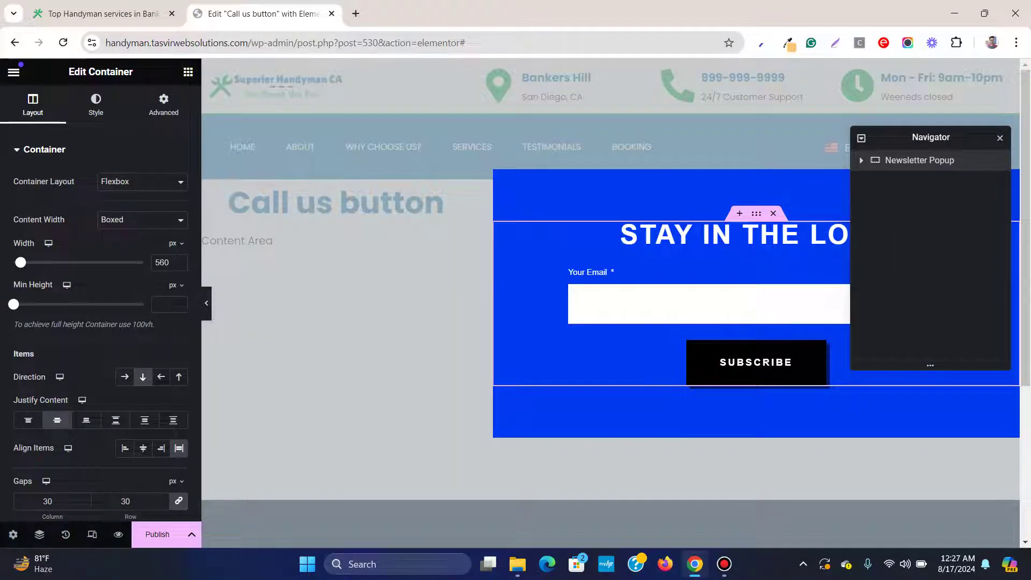
Hide the Navigator, set the popup's vertical position to Bottom, and open Publish settings
key(ctrl+i)
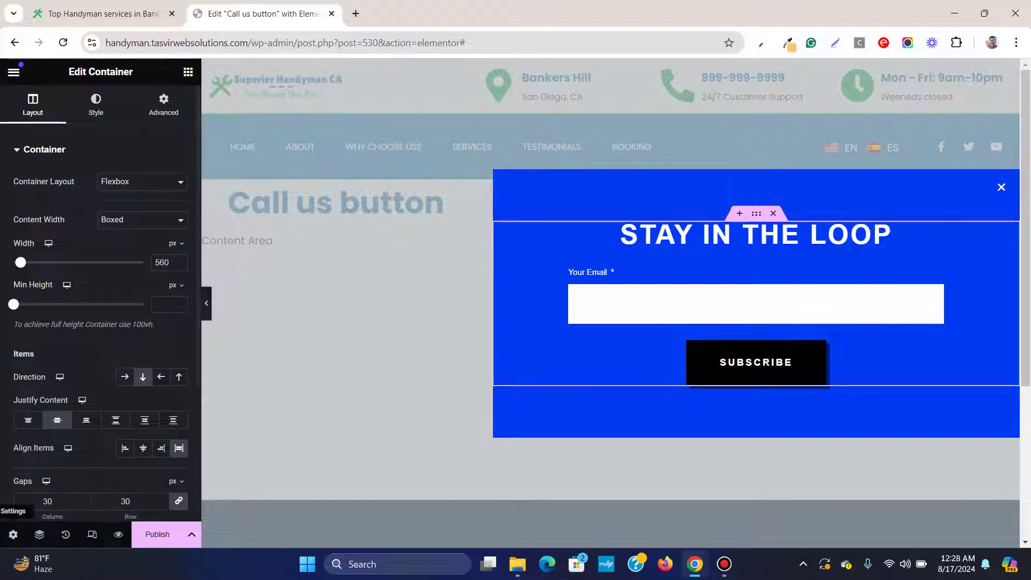
click(13, 535)
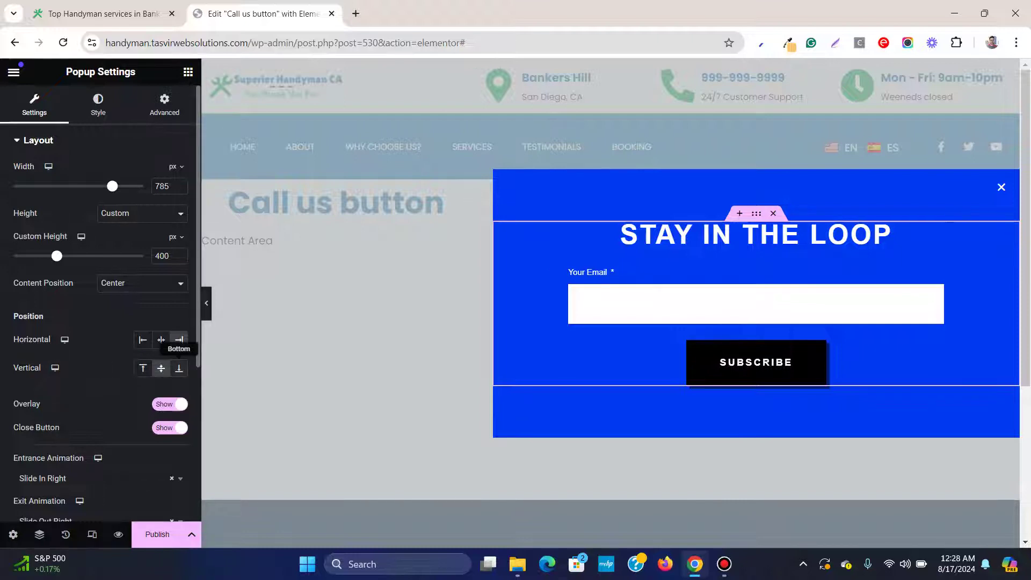
click(179, 368)
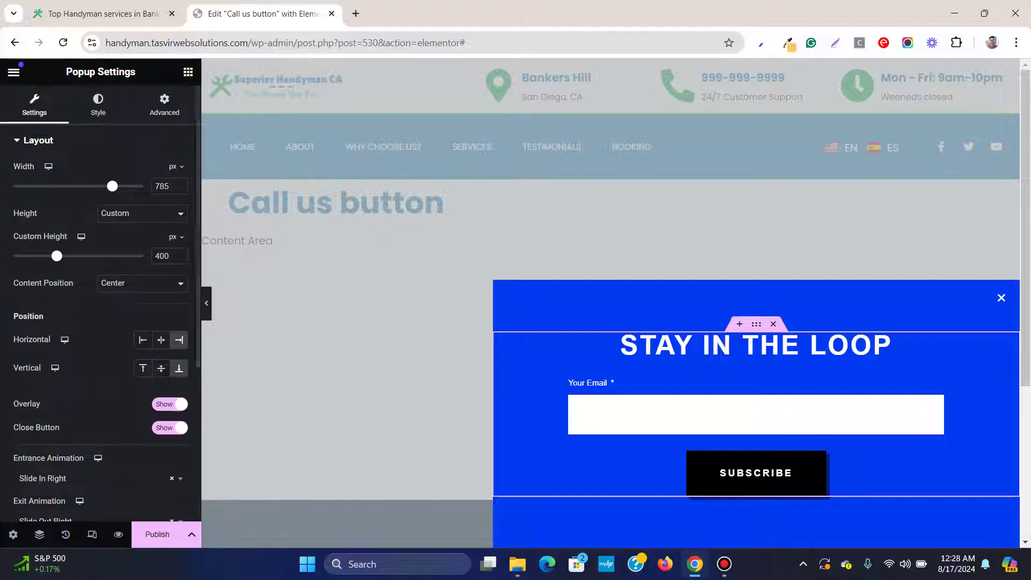
click(157, 534)
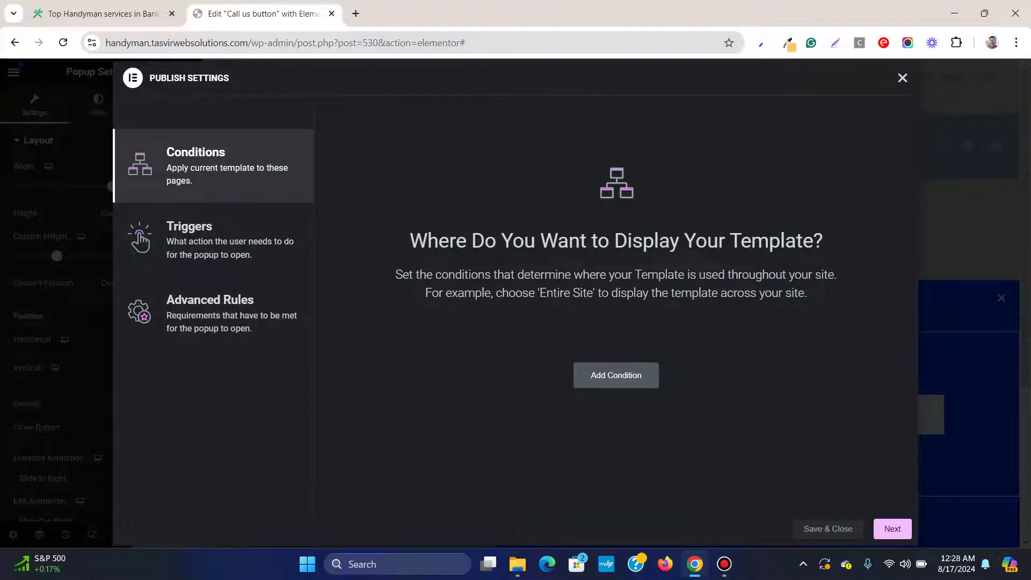
Add an Include Entire Site condition and an On Page Load trigger, then save and close
click(616, 374)
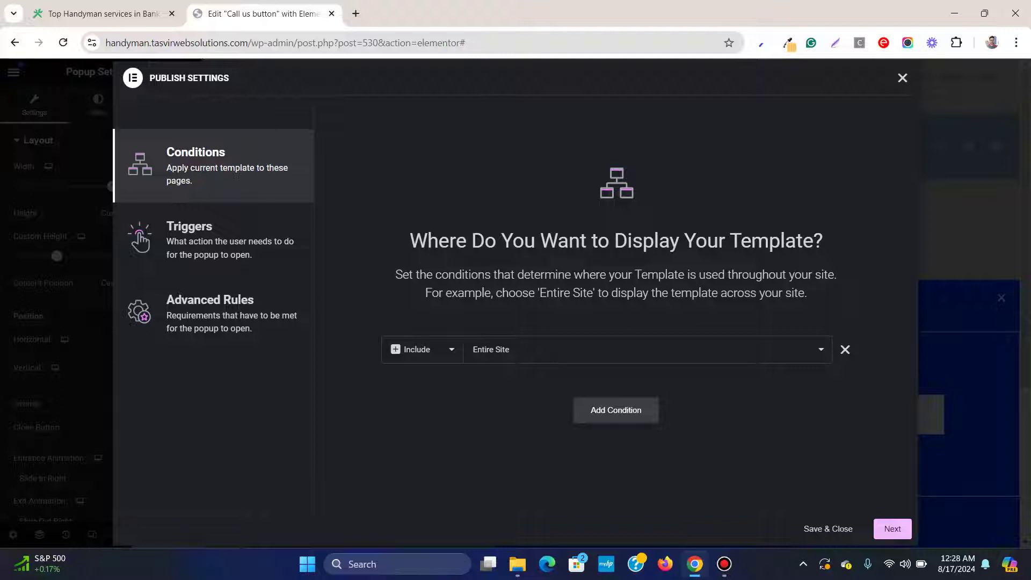
click(215, 239)
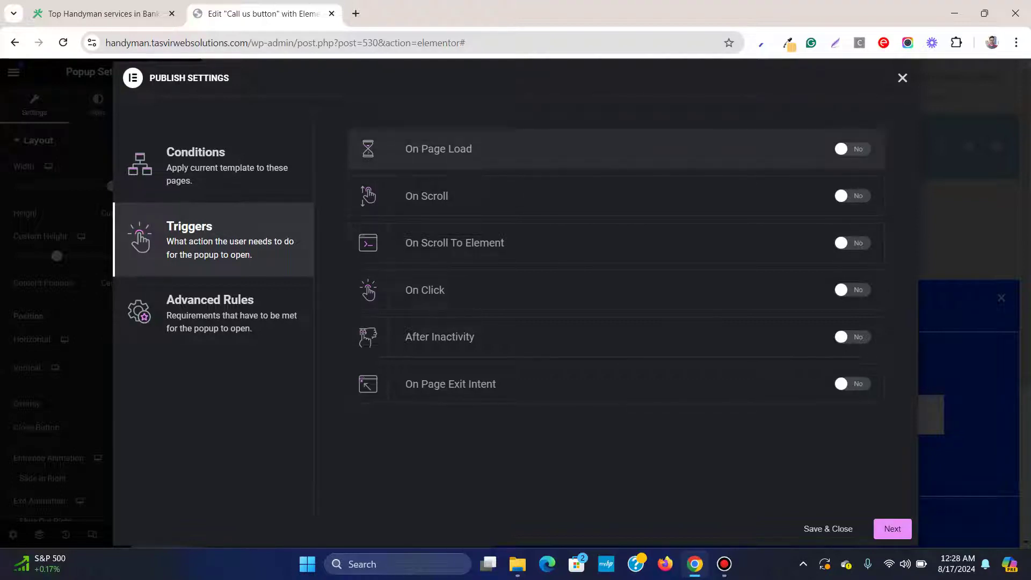
click(852, 149)
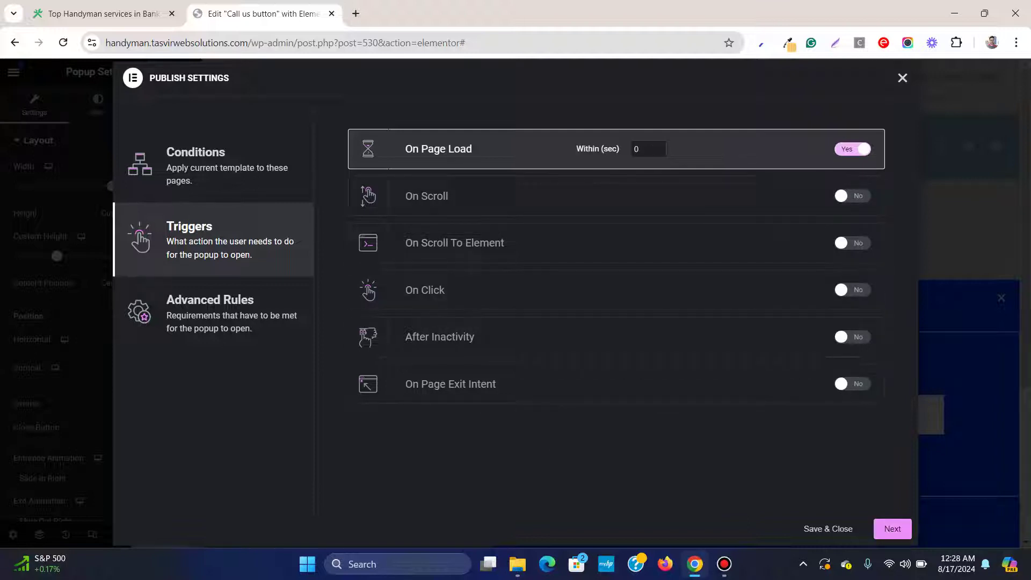
click(893, 529)
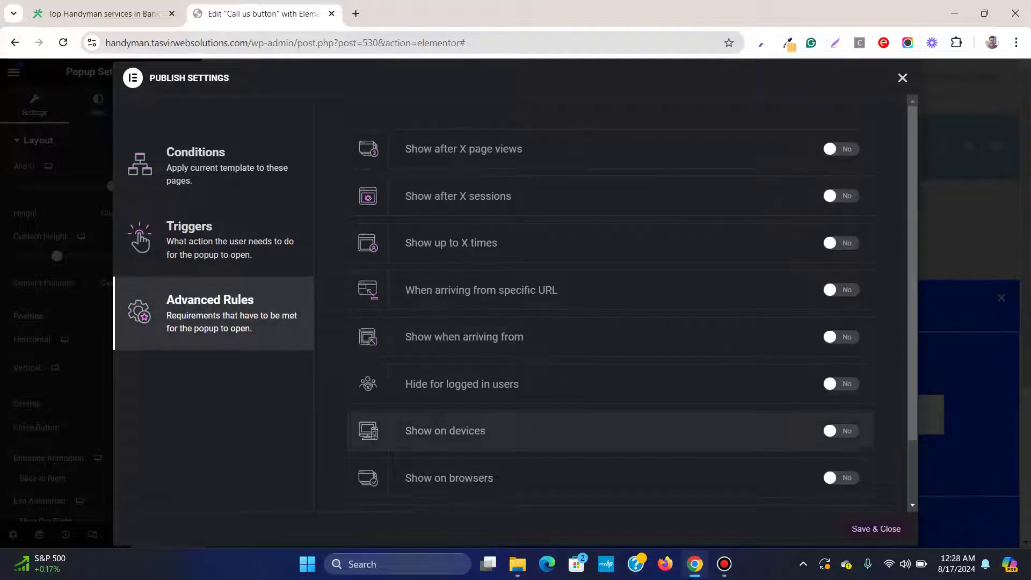
click(881, 529)
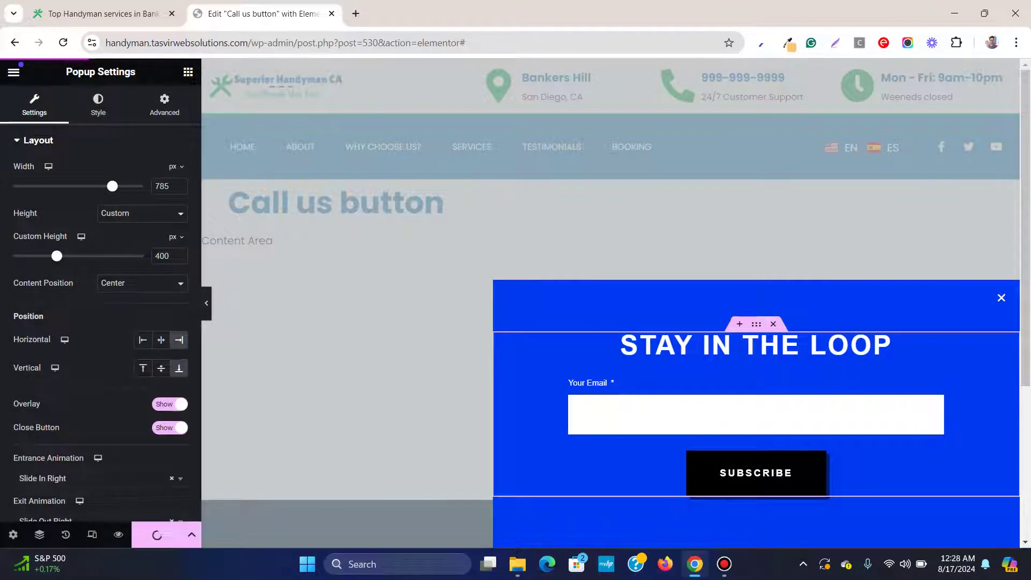
click(102, 13)
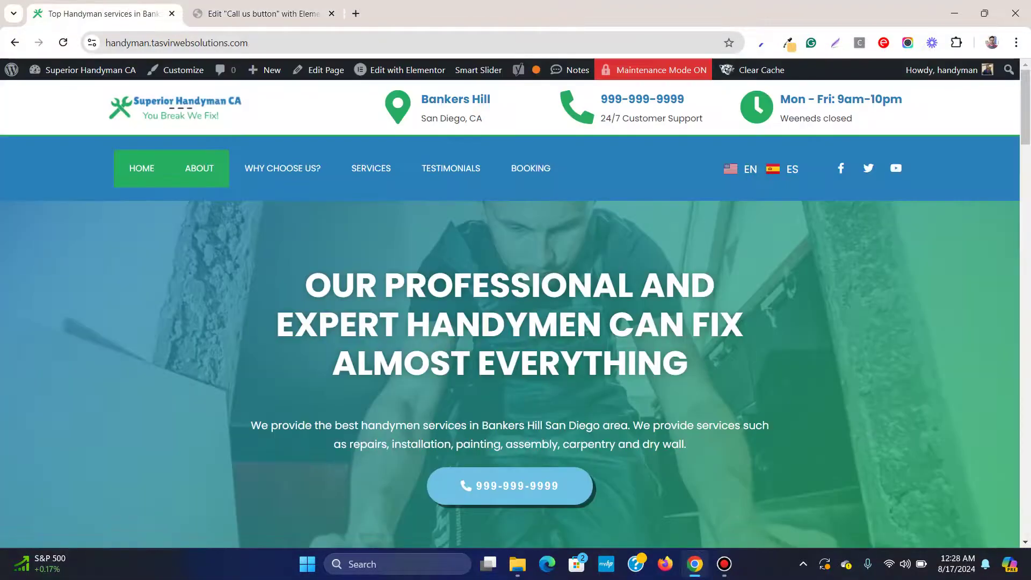
click(63, 42)
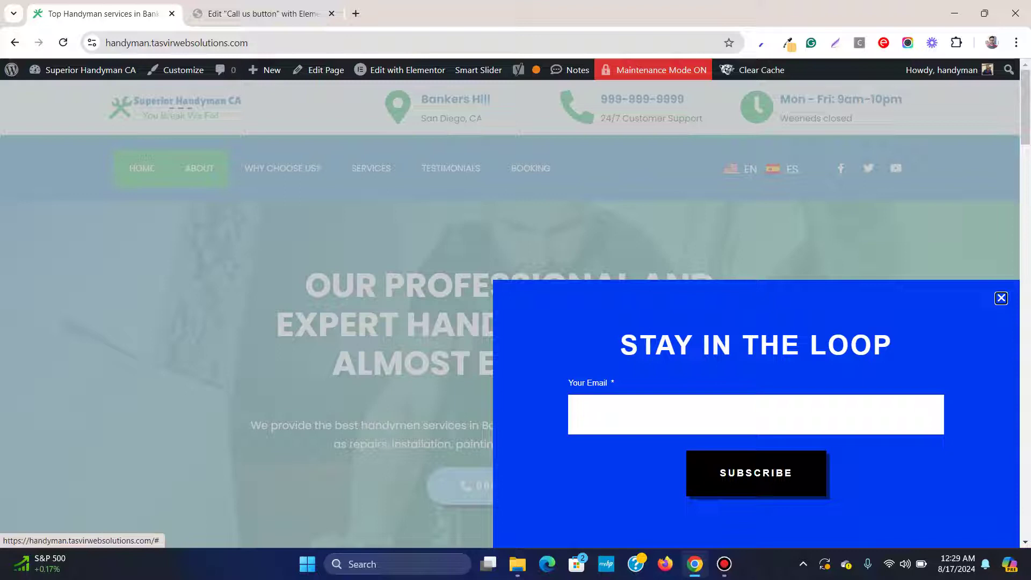
key(Escape)
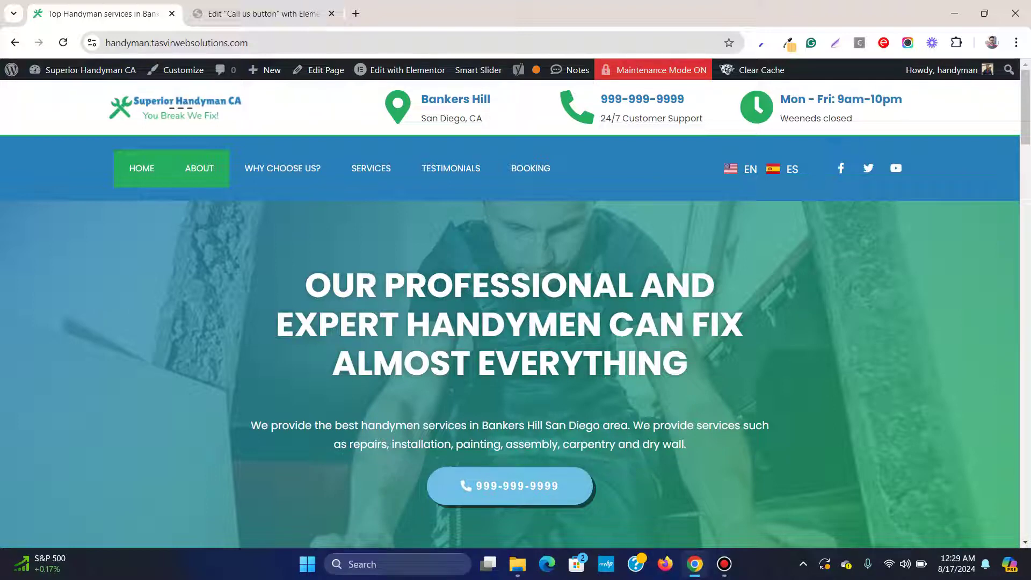
key(ctrl+Tab)
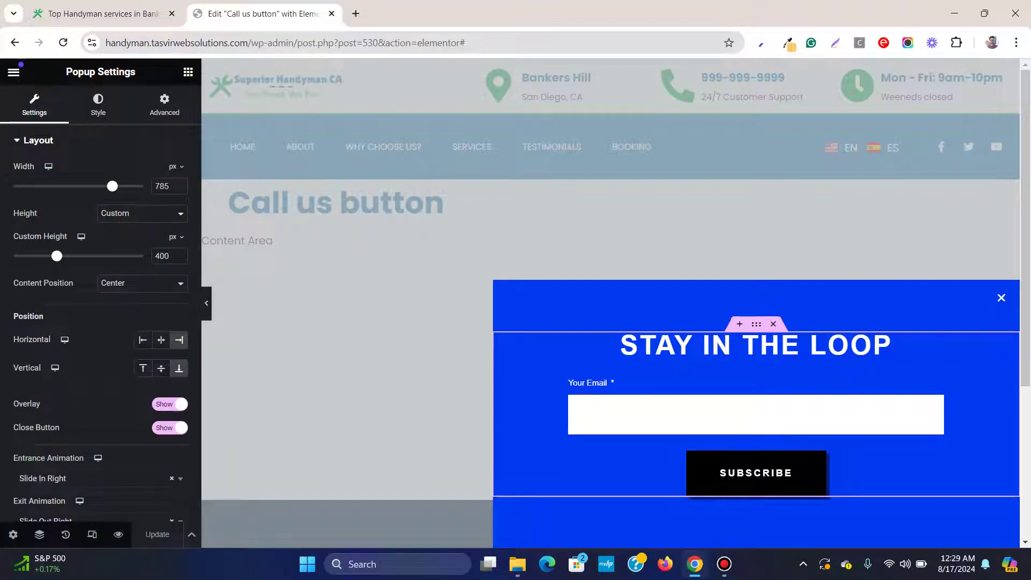
key(ctrl+Tab)
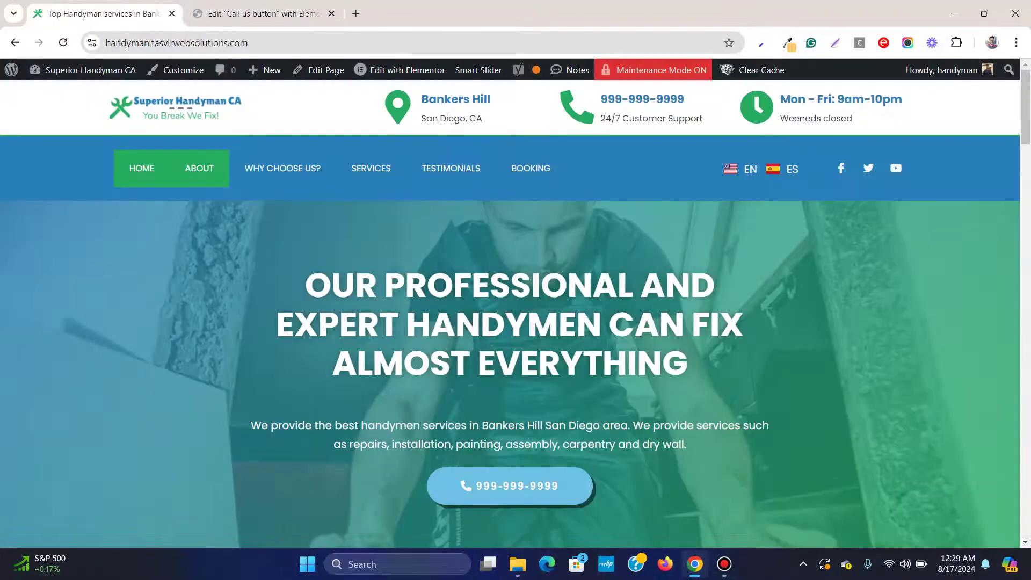
key(F5)
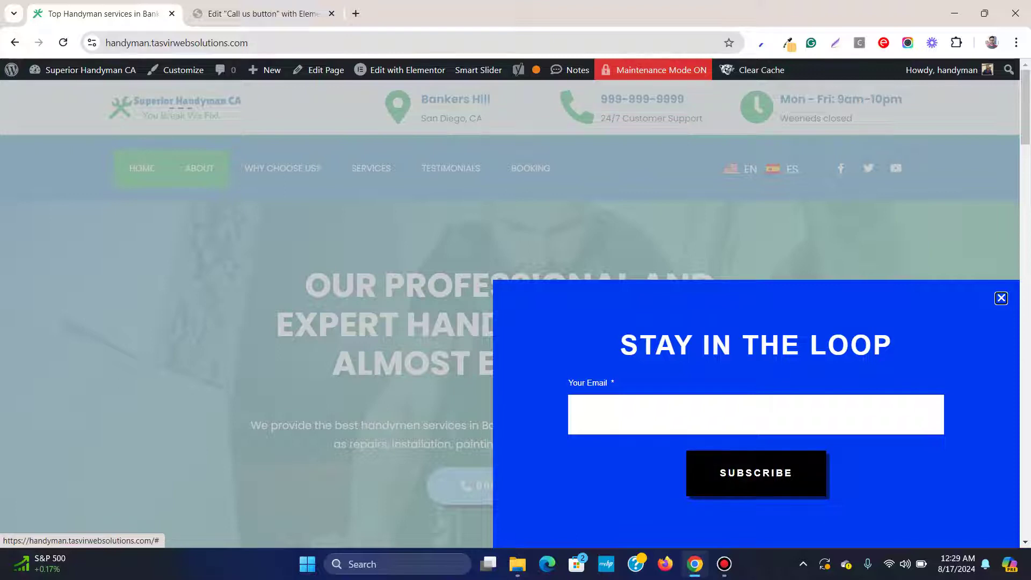
key(ctrl+Tab)
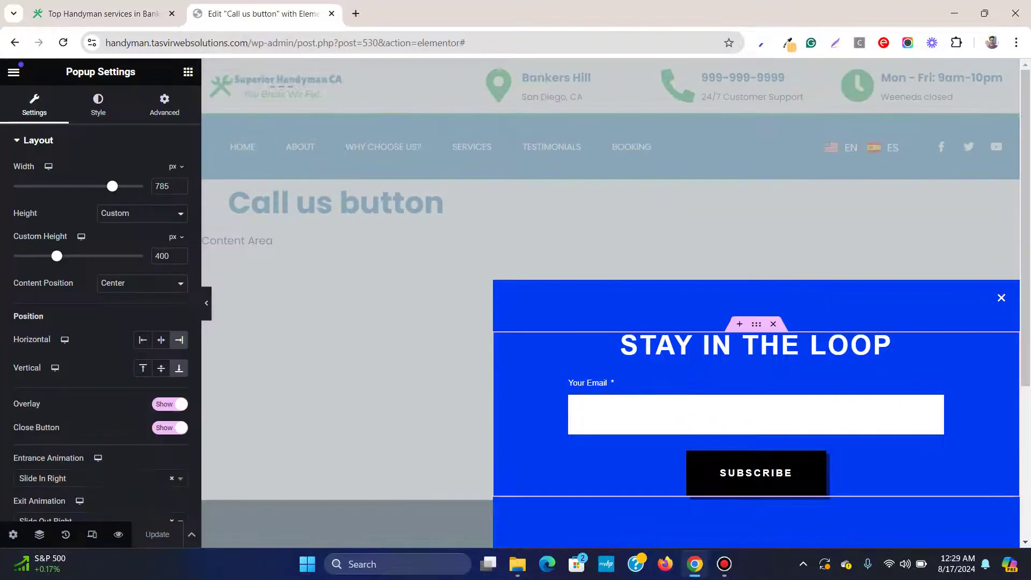
Turn on Prevent Closing on Overlay and on ESC key, update the popup, and view the site
click(164, 105)
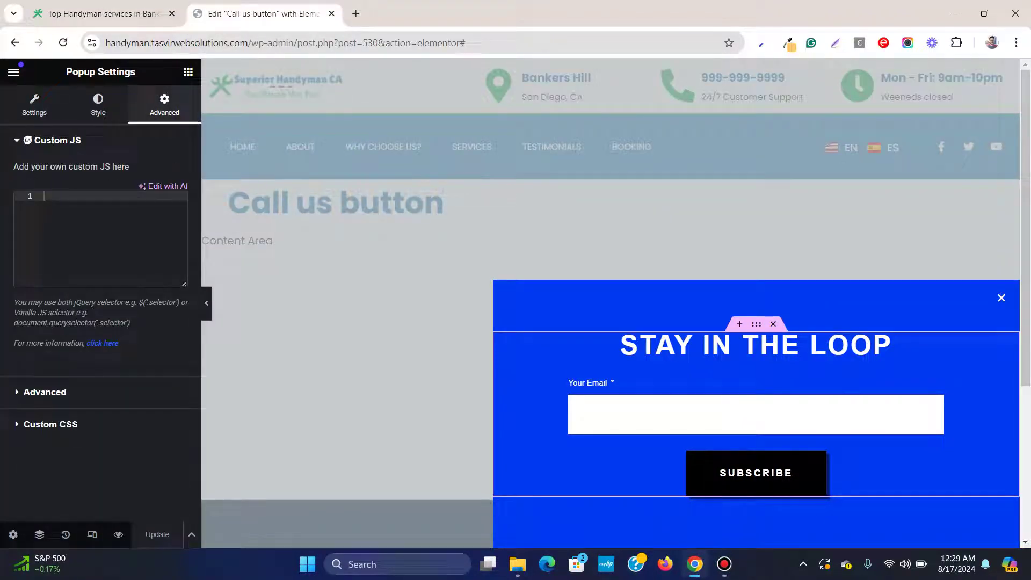
click(45, 392)
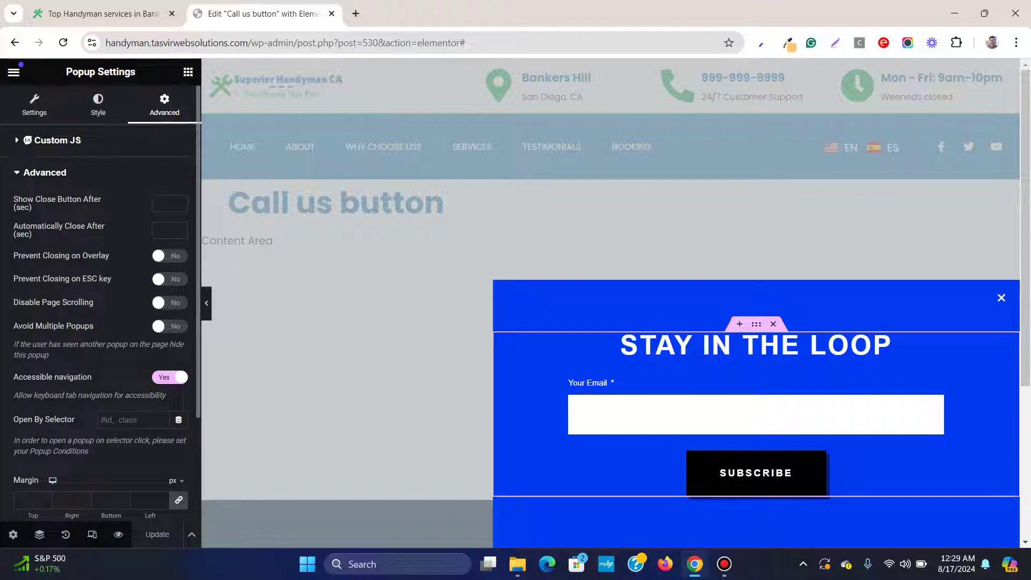
click(170, 256)
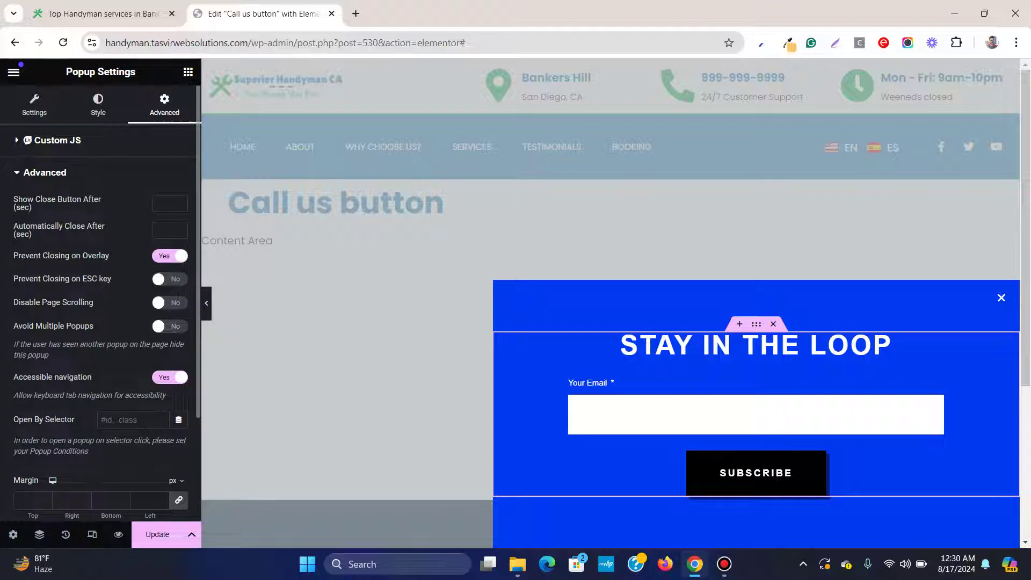
click(170, 279)
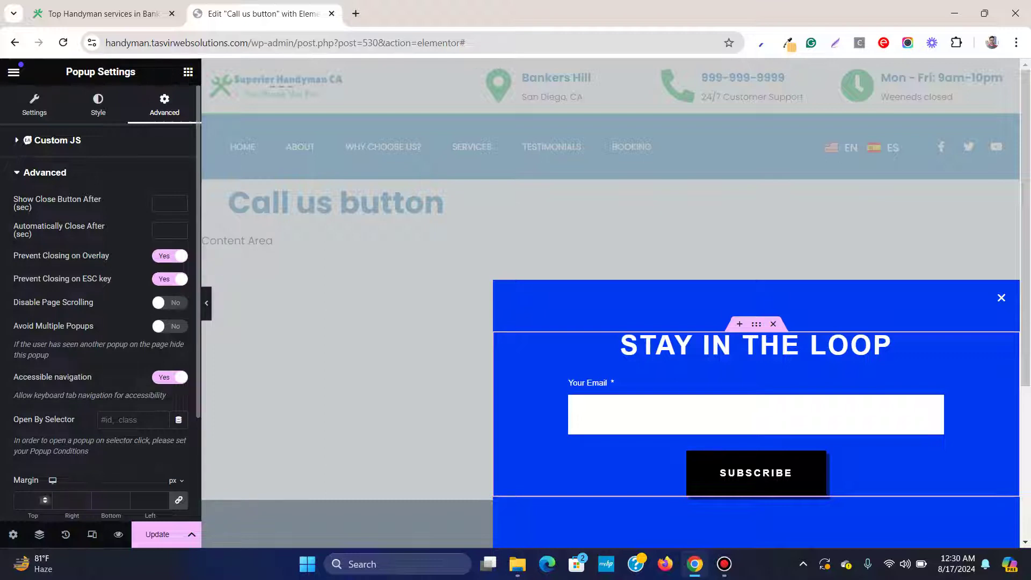
click(158, 535)
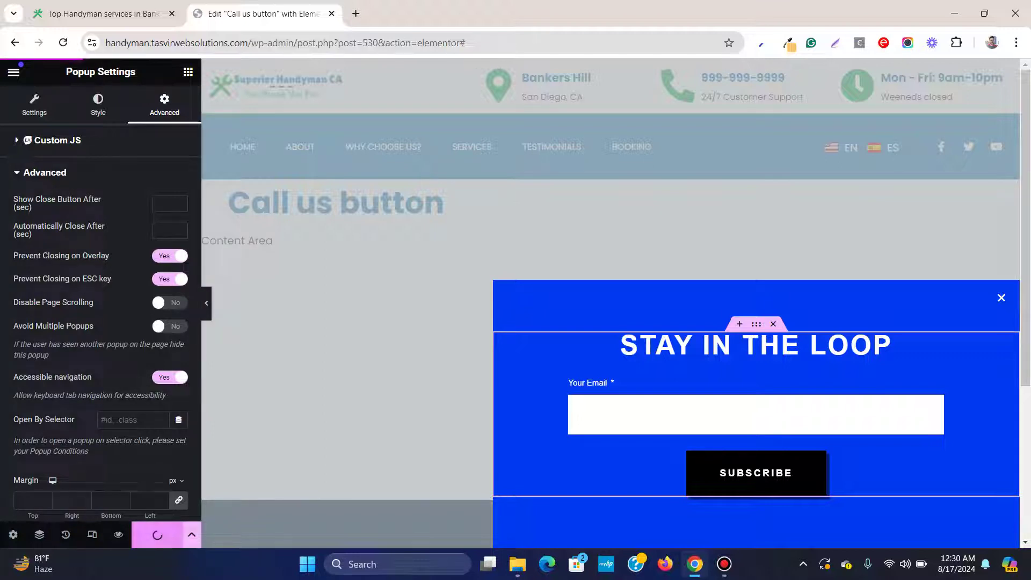
key(ctrl+1)
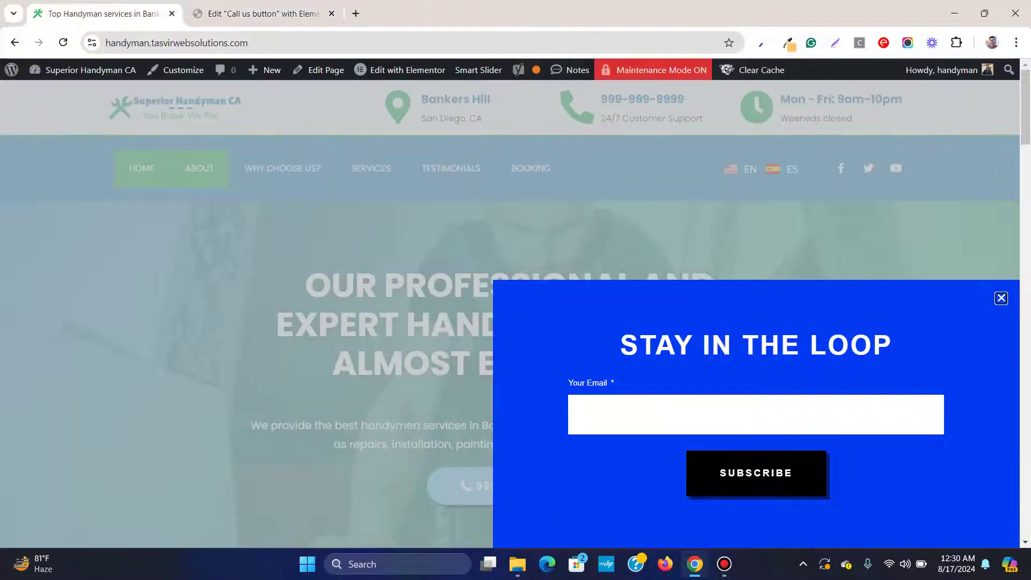
Reload the live homepage to check the popup, then switch back to the Elementor editor
key(F5)
key(ctrl+2)
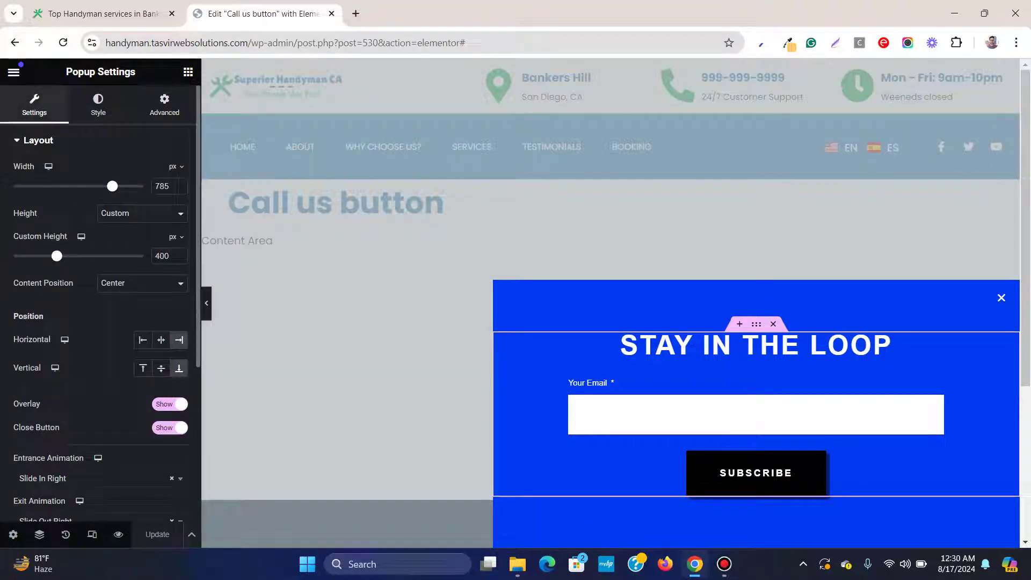
key(ctrl+1)
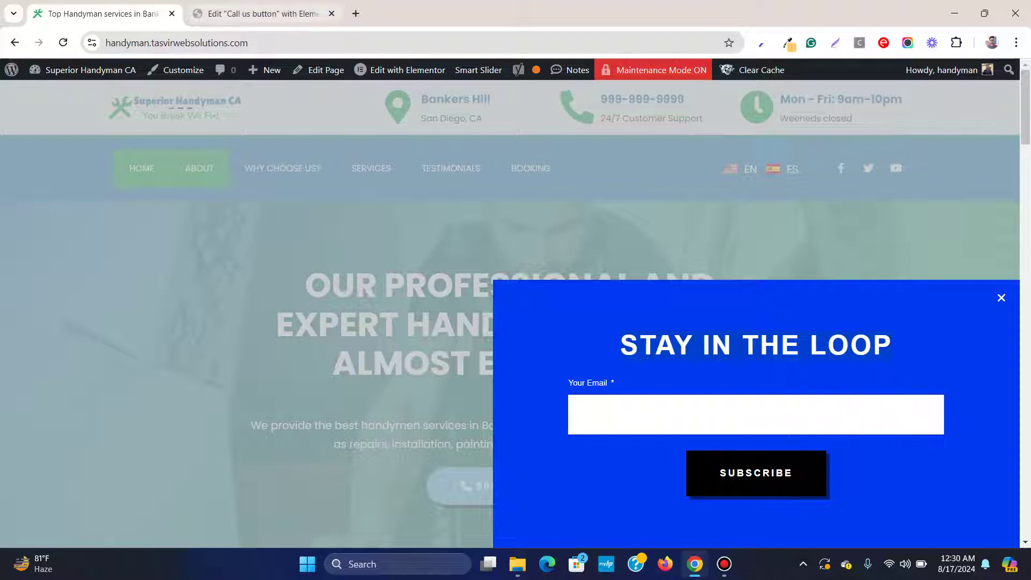
key(ctrl+Tab)
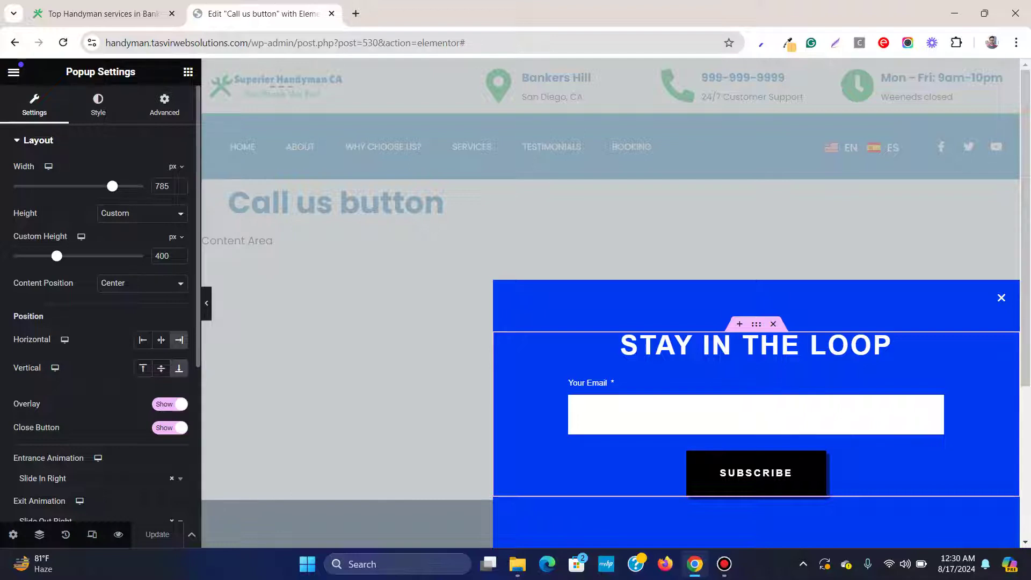
Set the popup Overlay to Hide and preview it on the live site
click(169, 404)
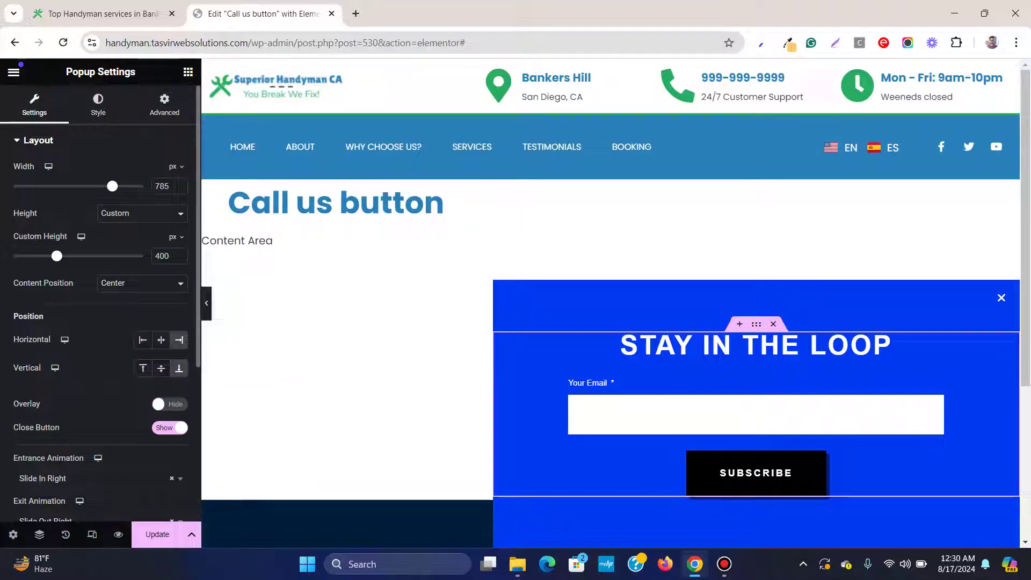
key(ctrl+shift+Tab)
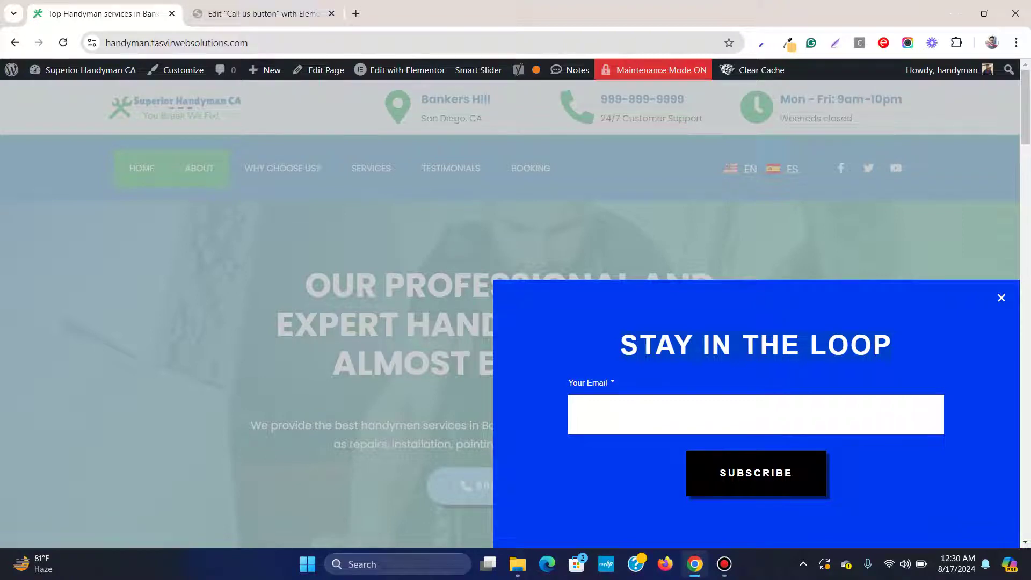
click(1002, 298)
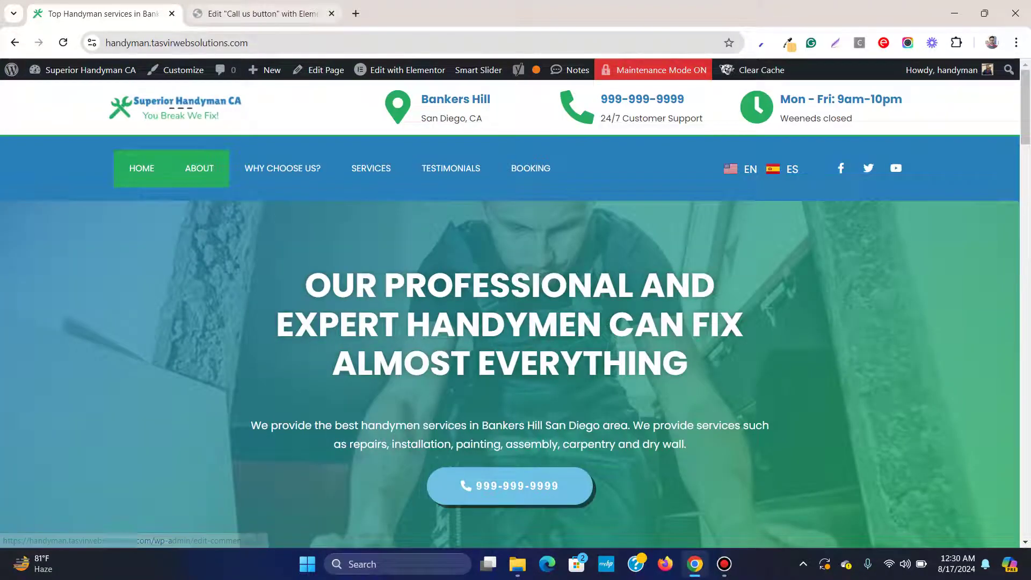
key(ctrl+Tab)
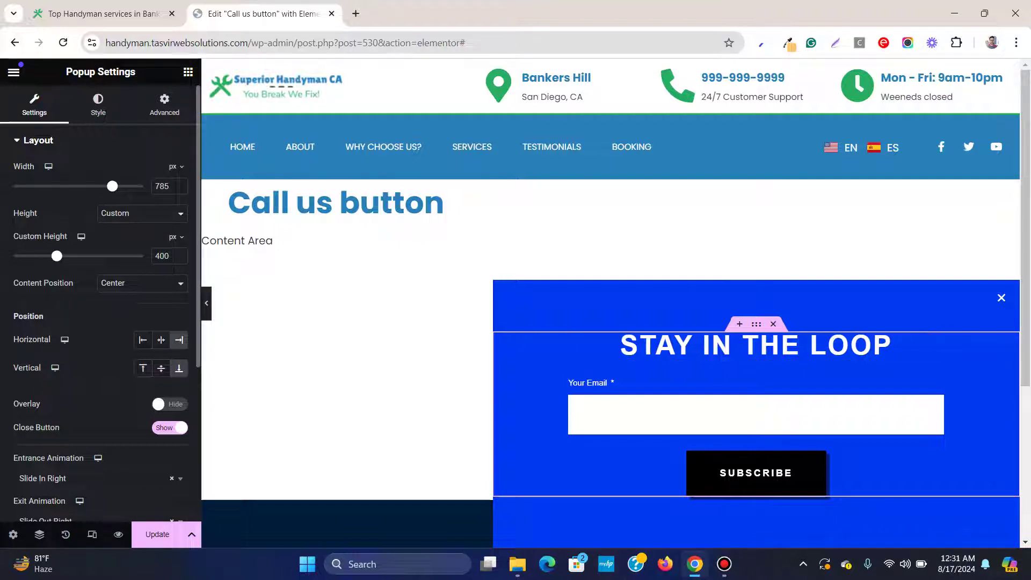
Hide the Close Button, save the popup, and reload the live site to verify
click(170, 428)
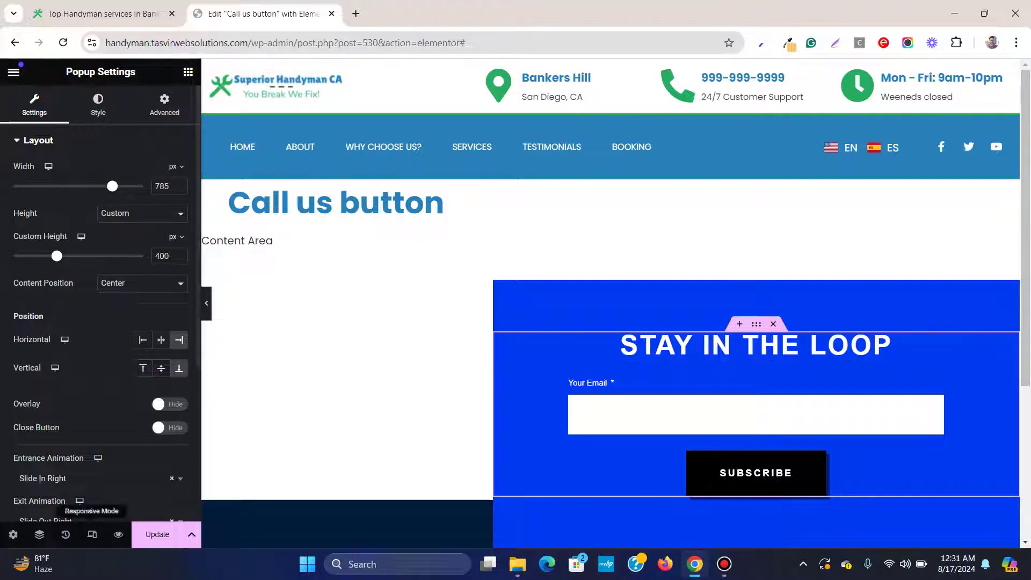
key(ctrl+s)
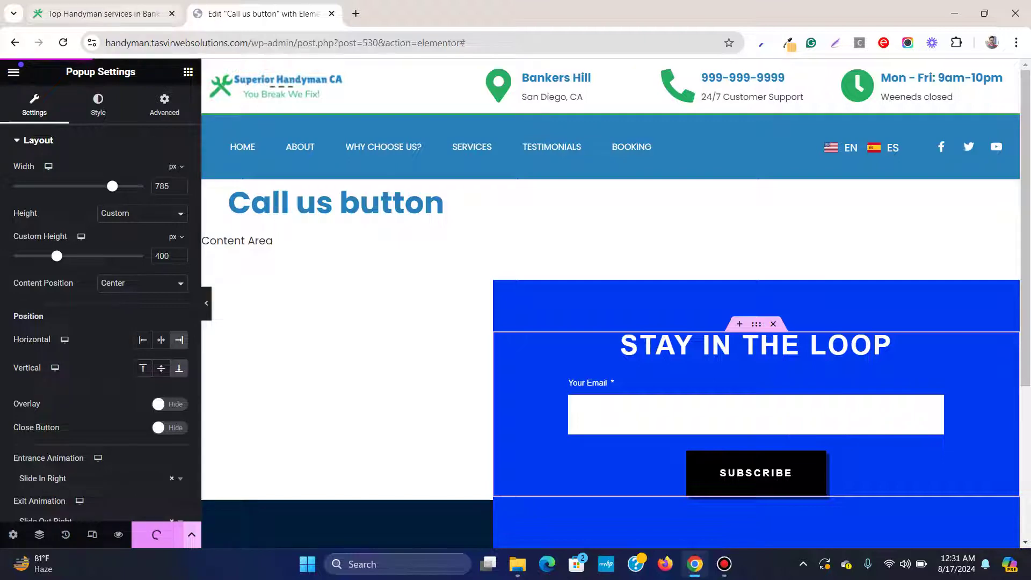
click(102, 13)
click(63, 43)
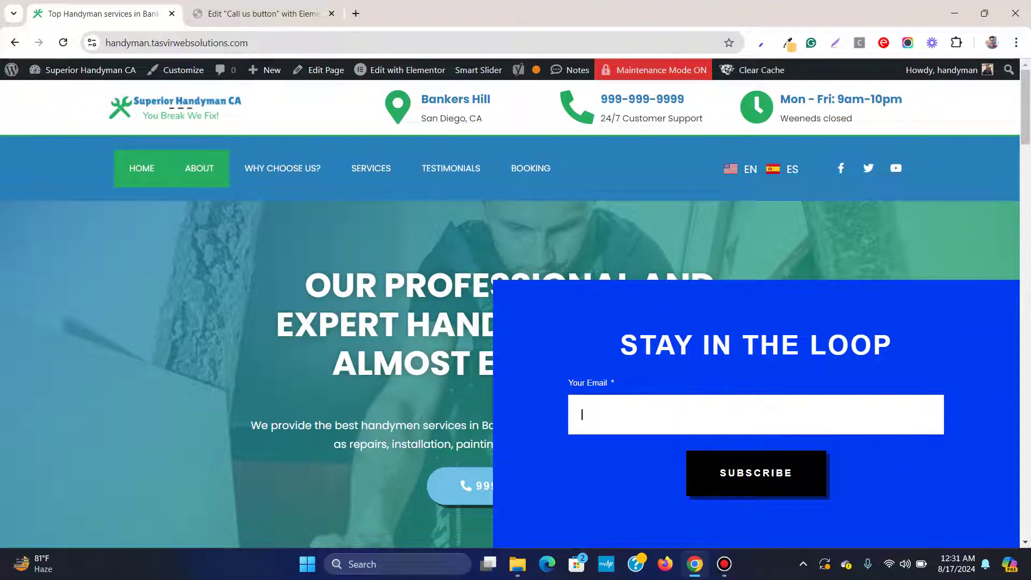
key(ctrl+Tab)
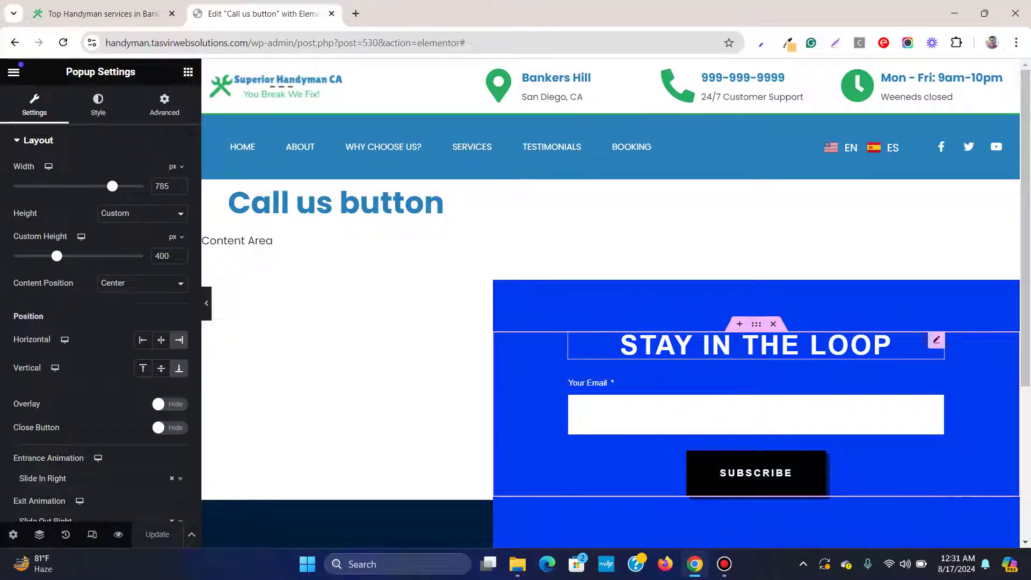
Replace the newsletter content with a one-column flexbox container holding a Button widget
key(Delete)
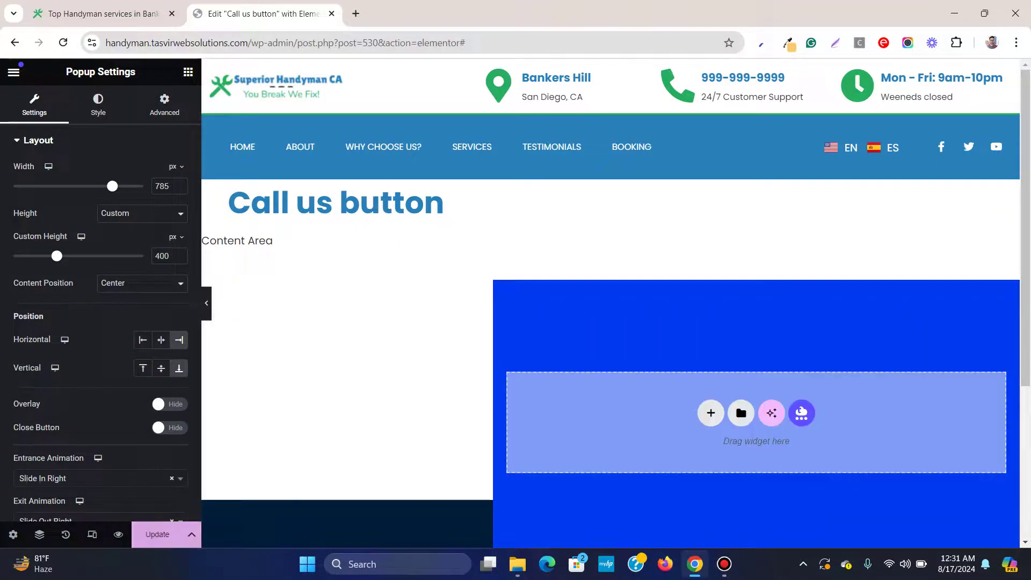
click(711, 413)
click(711, 416)
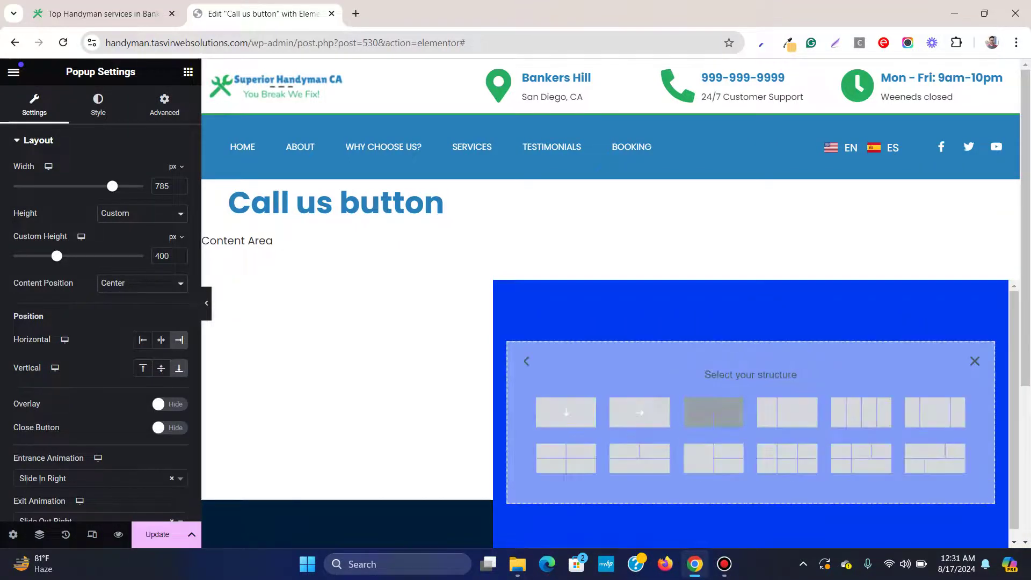
click(566, 413)
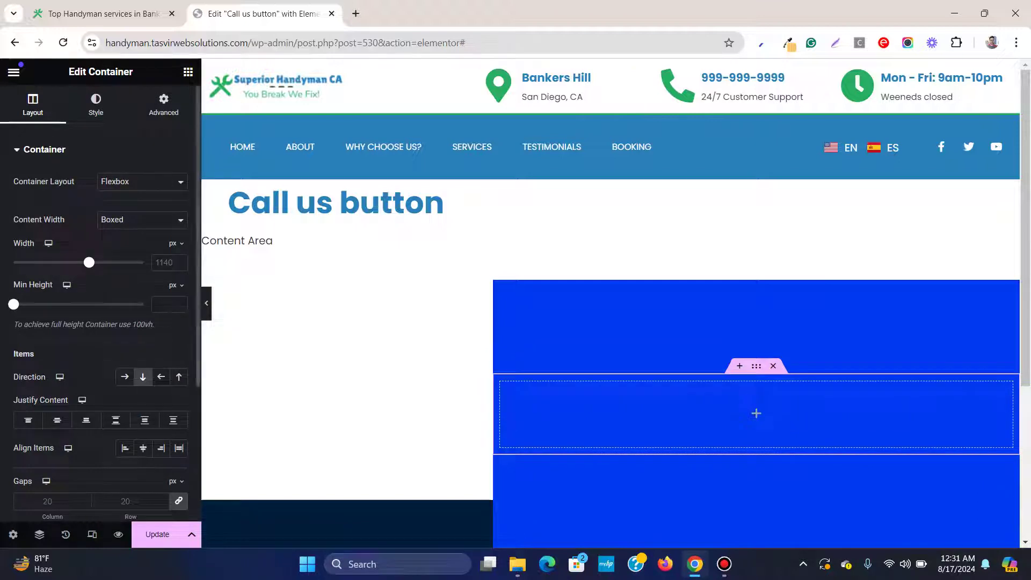
click(188, 71)
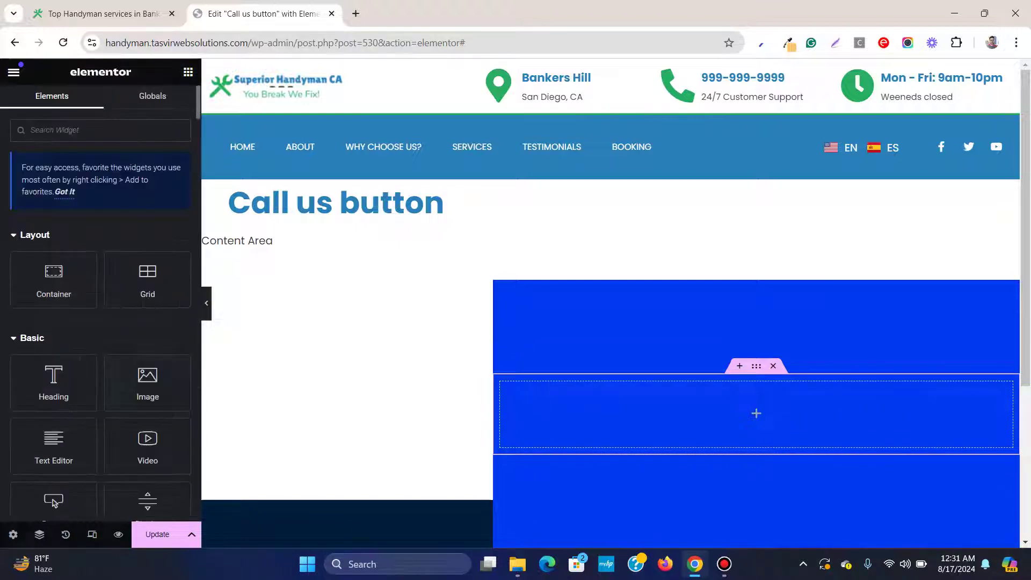
drag(53, 436, 698, 414)
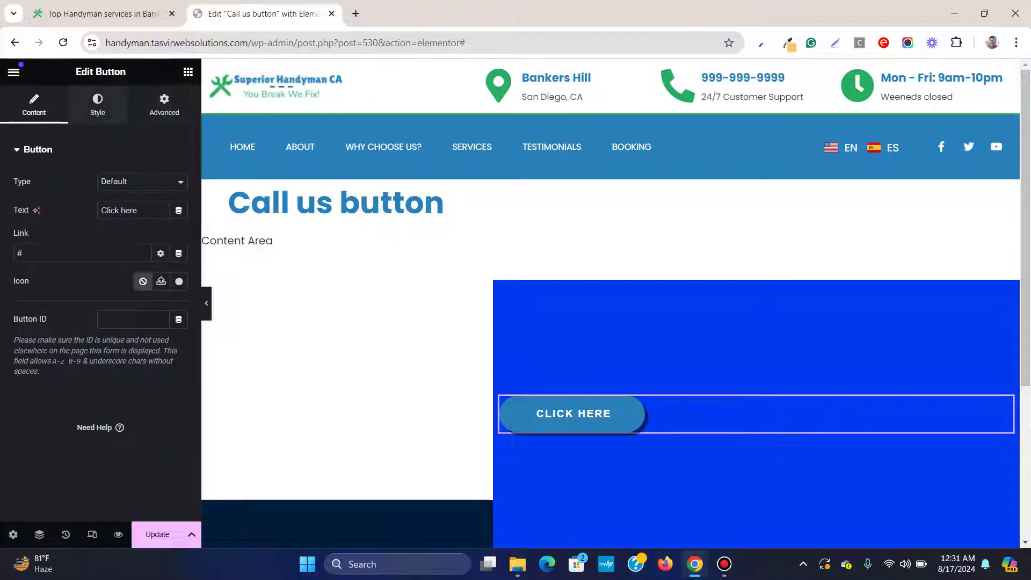
Align the button right, colour it Orange cta, and set its text to 'Call Us Today'
click(97, 104)
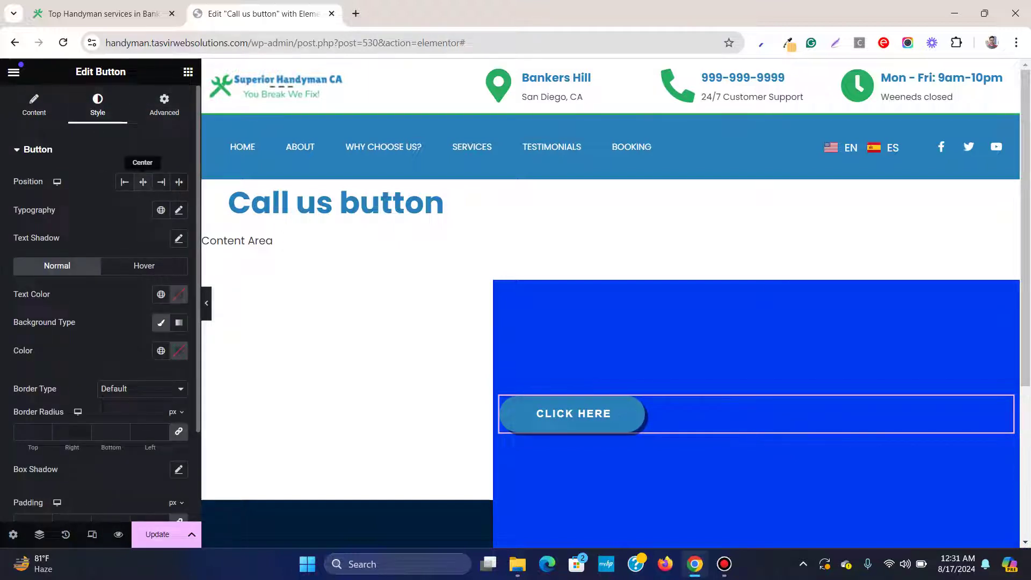
click(161, 182)
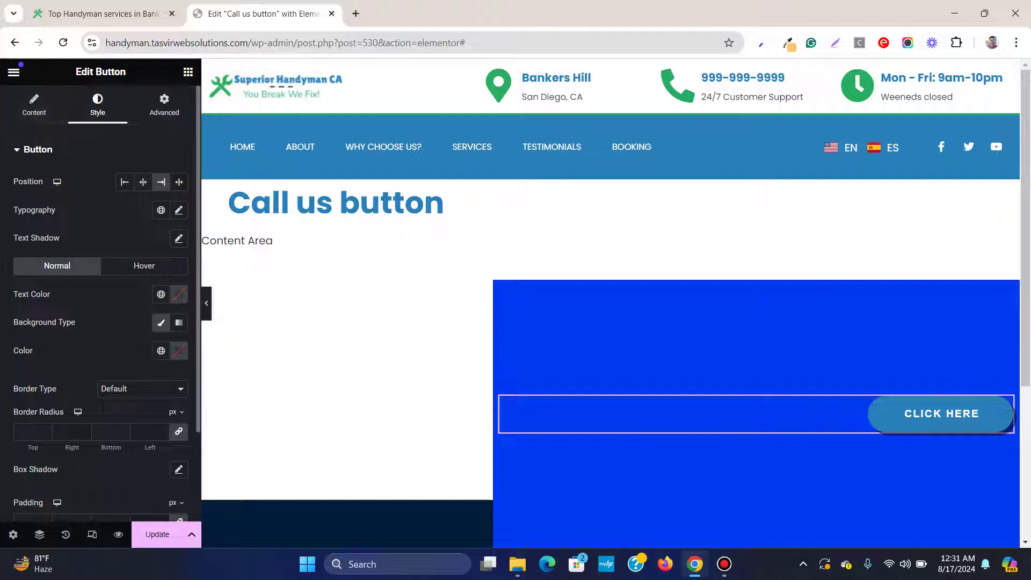
click(161, 351)
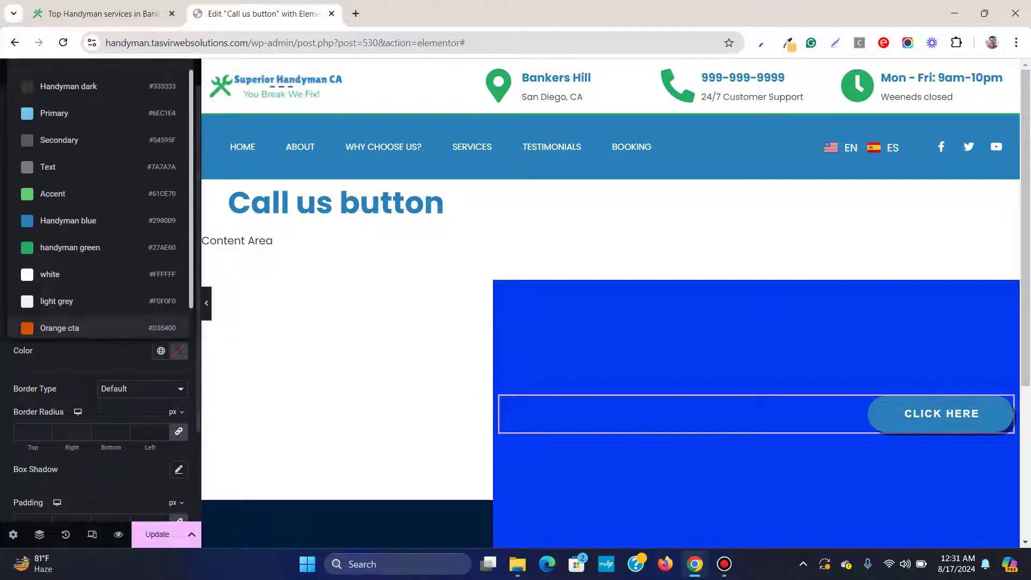
click(59, 327)
click(34, 104)
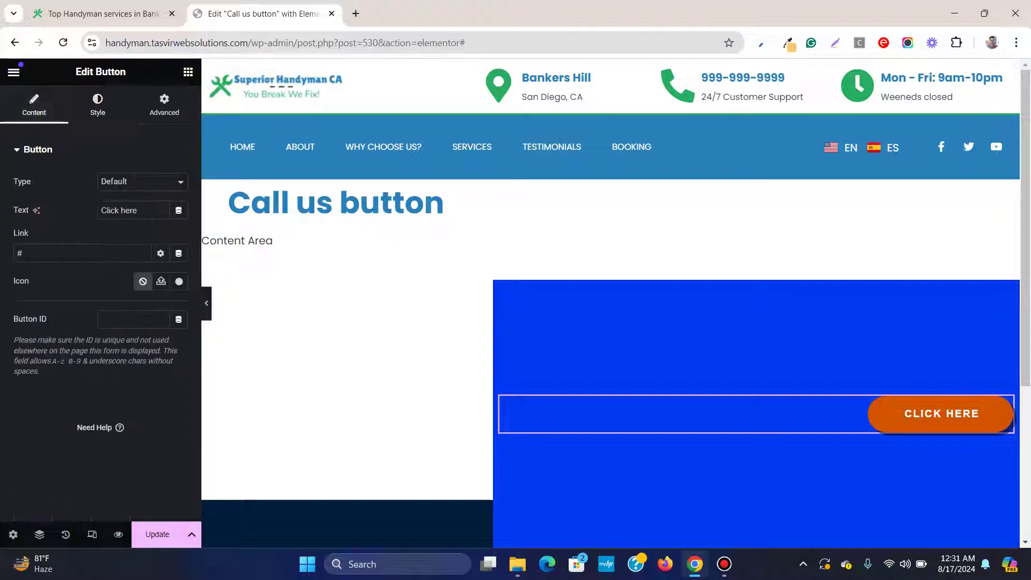
triple_click(118, 211)
text(Call)
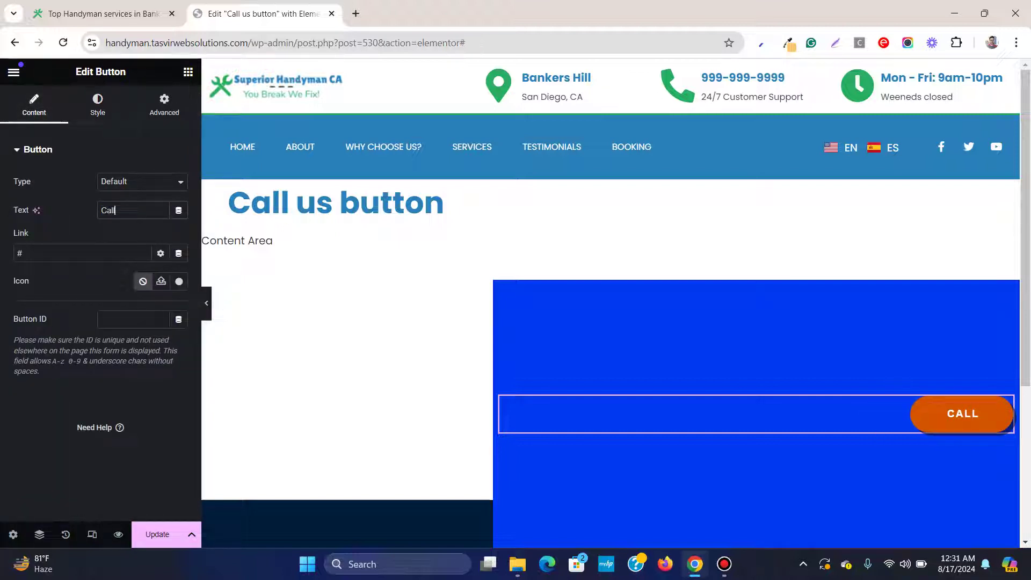
text( Us T)
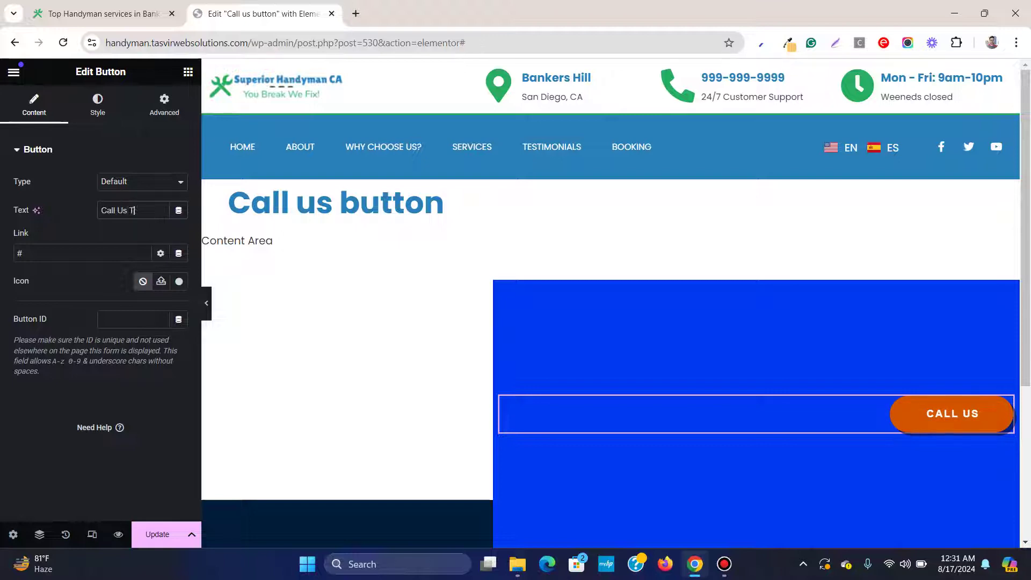
text(oday)
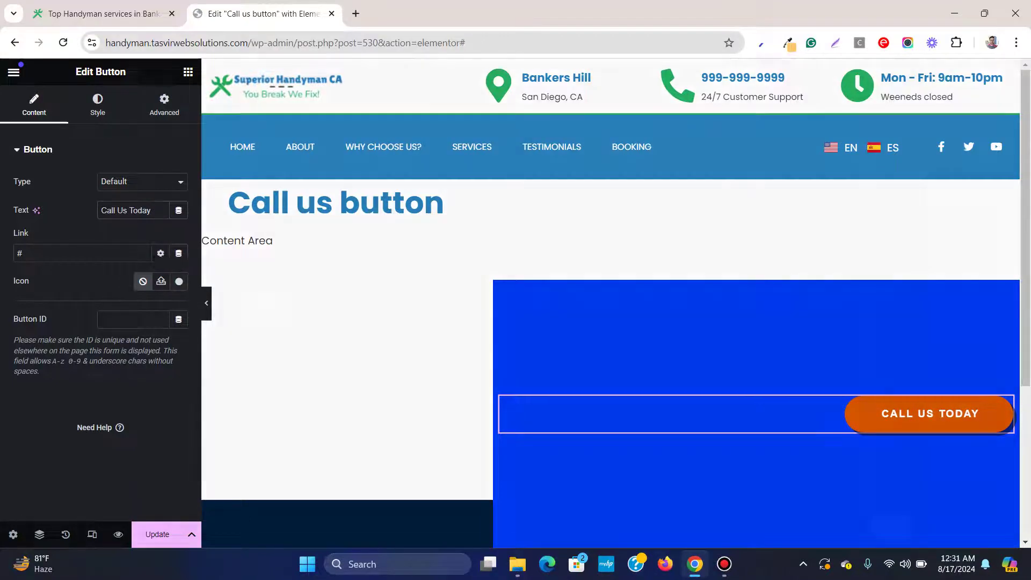
Insert a Phone icon from the icon library searched for 'phone', then select the link placeholder
click(161, 281)
click(591, 125)
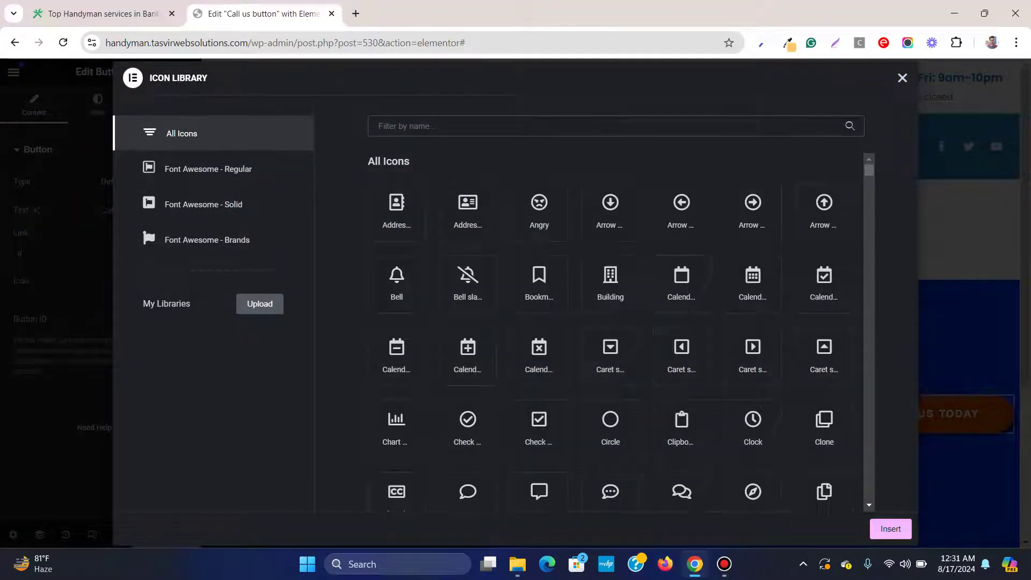
text(phone)
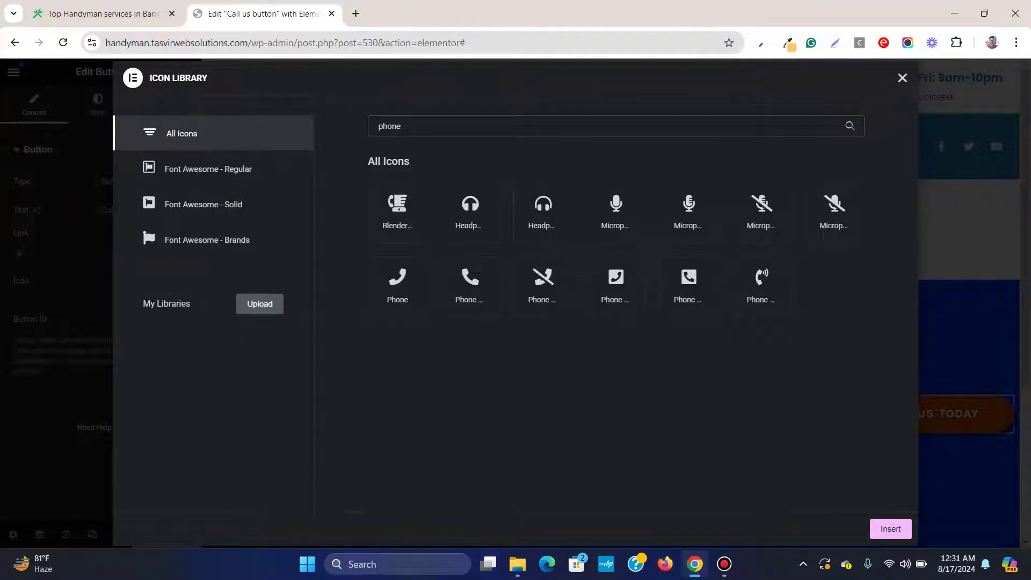
click(470, 282)
click(890, 529)
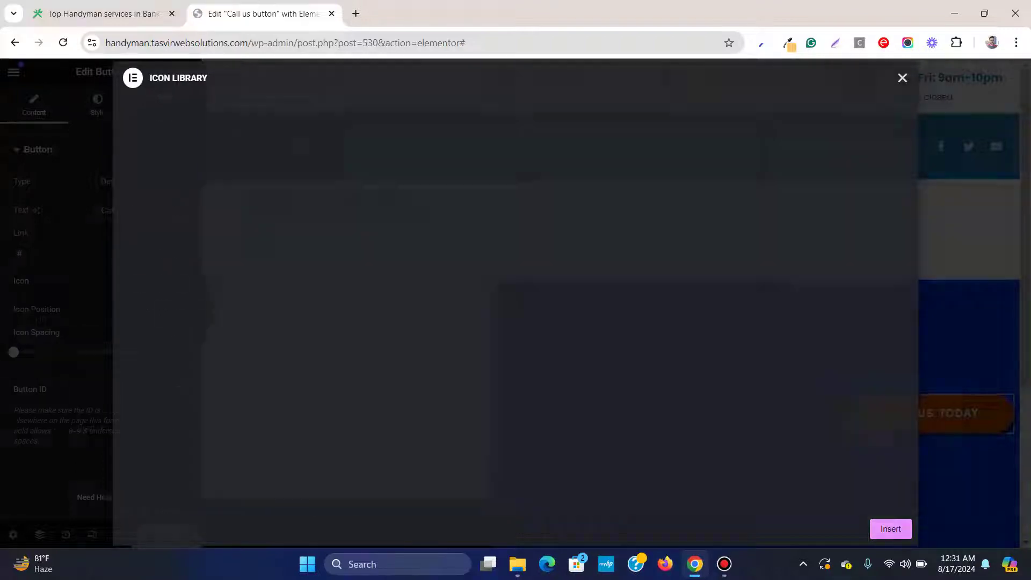
double_click(19, 253)
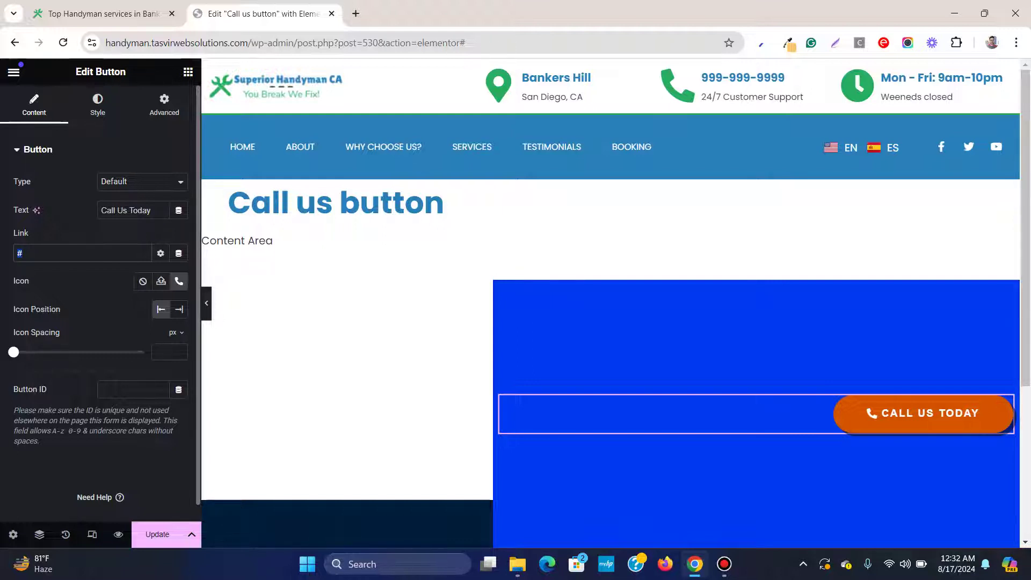
Replace the button's '#' link with a tel: link to the business phone number
key(BackSpace)
text(tel)
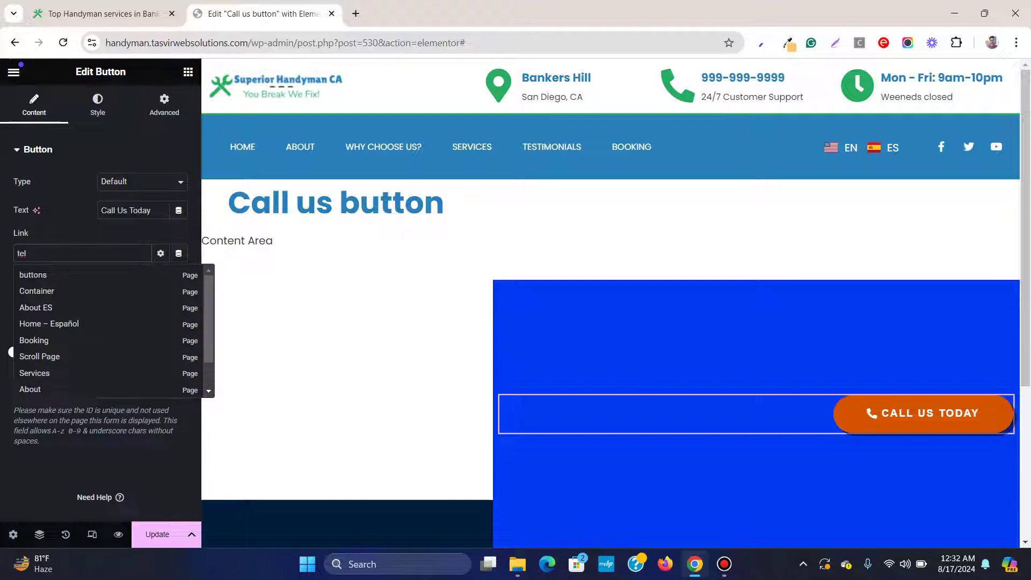
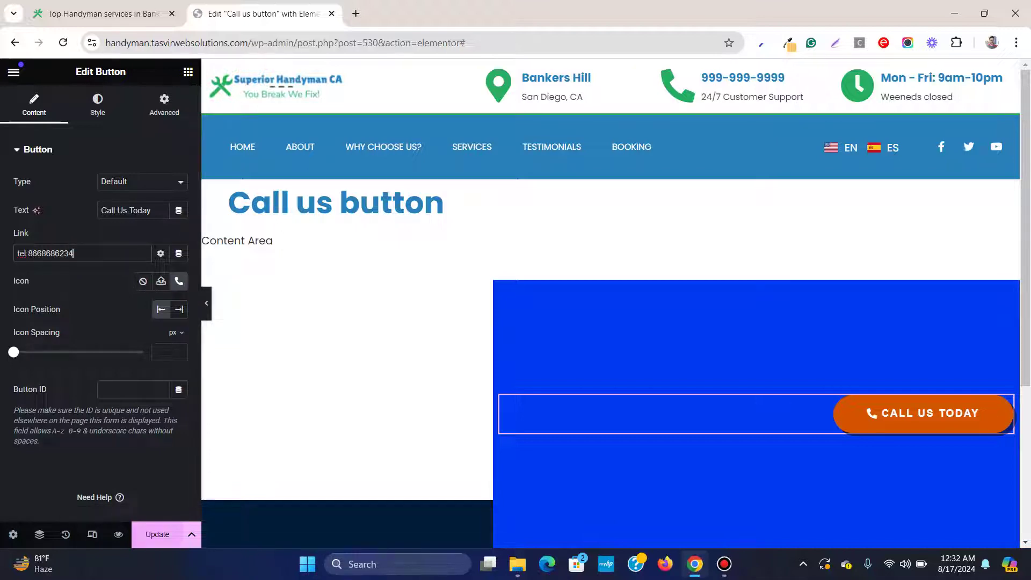
Save the popup and reload the live site to show the updated button
key(ctrl+s)
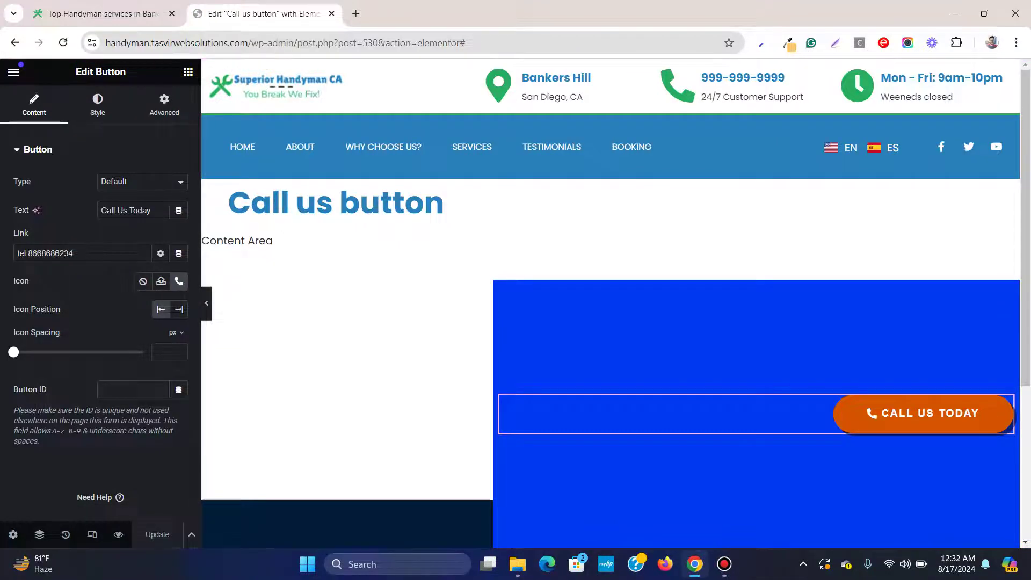
key(ctrl+1)
key(F5)
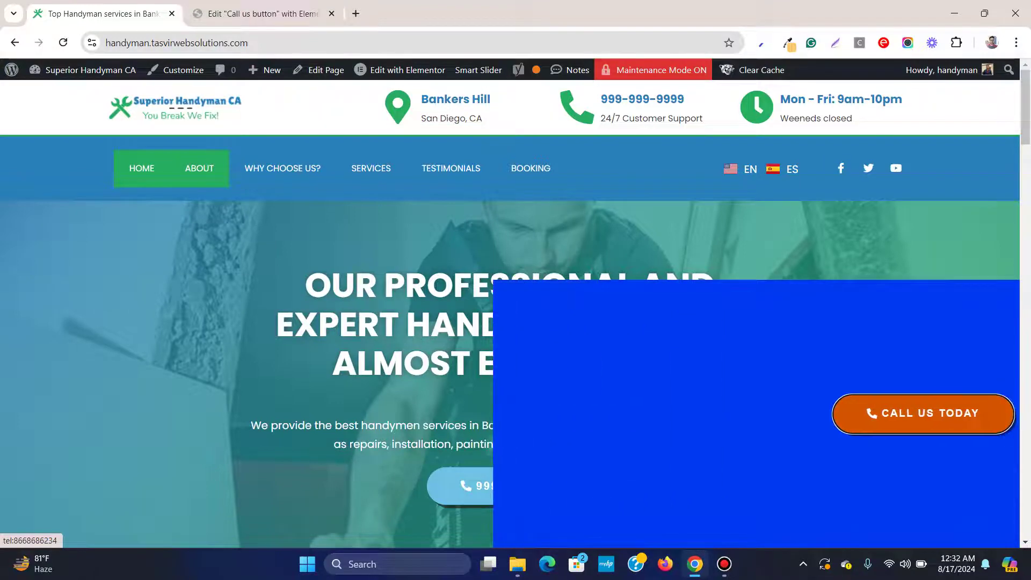
Confirm the live Call Us Today button opens the phone dialer, then return to the popup editor
click(923, 413)
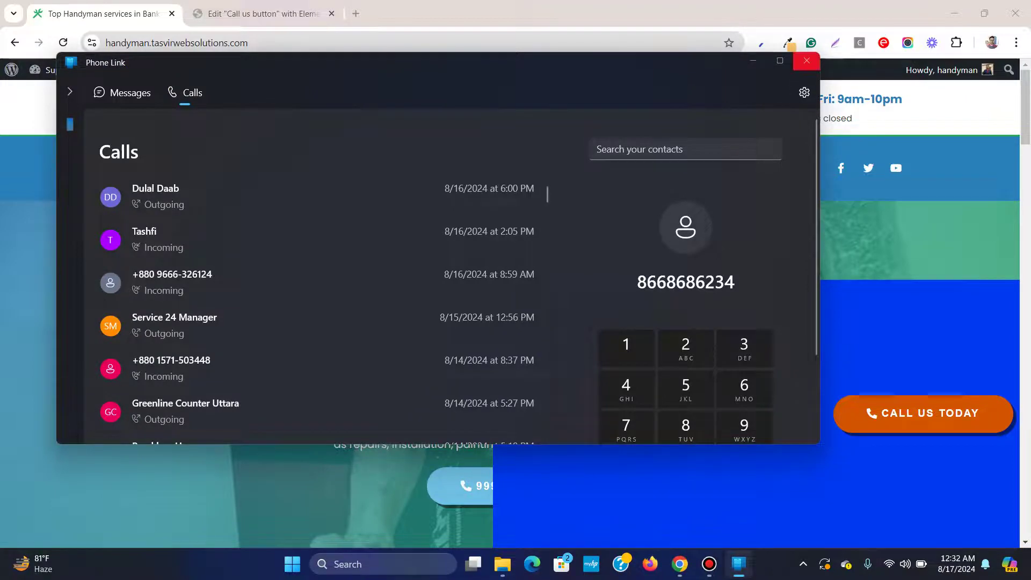
click(807, 60)
key(ctrl+Tab)
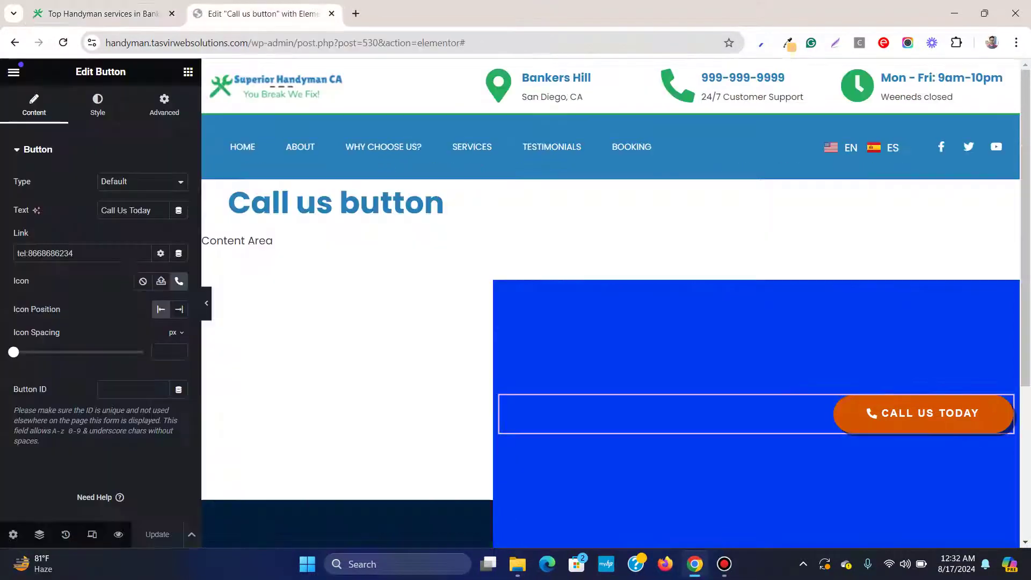
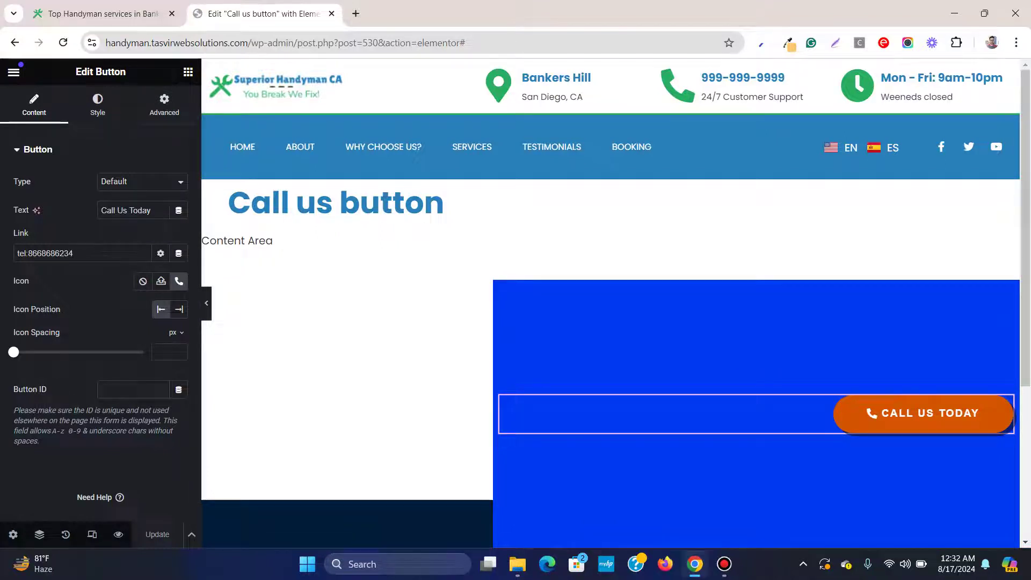
Clear the popup's 400 px custom height and narrow its width to 292 px
key(ctrl+shift+Tab)
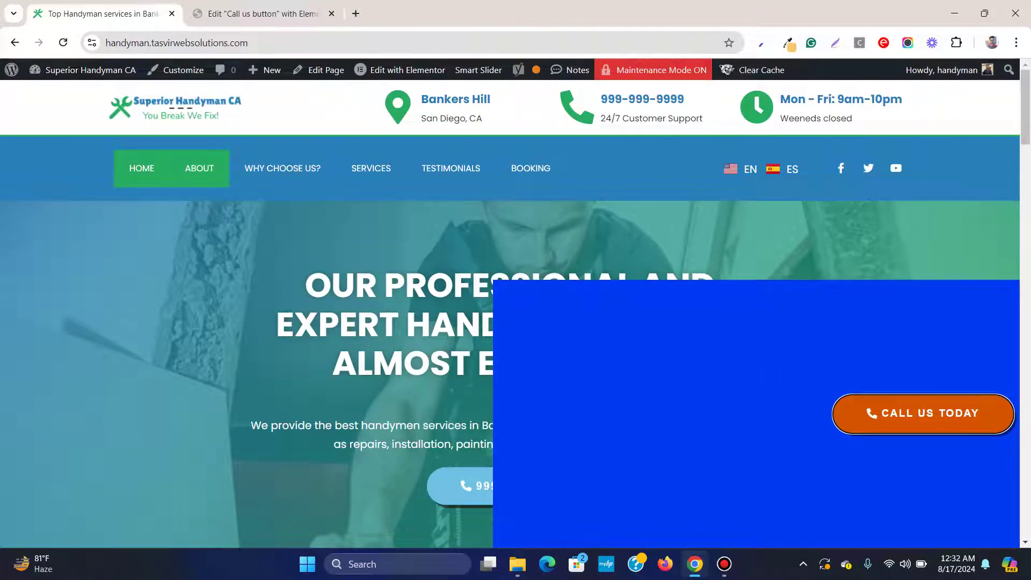
key(ctrl+Tab)
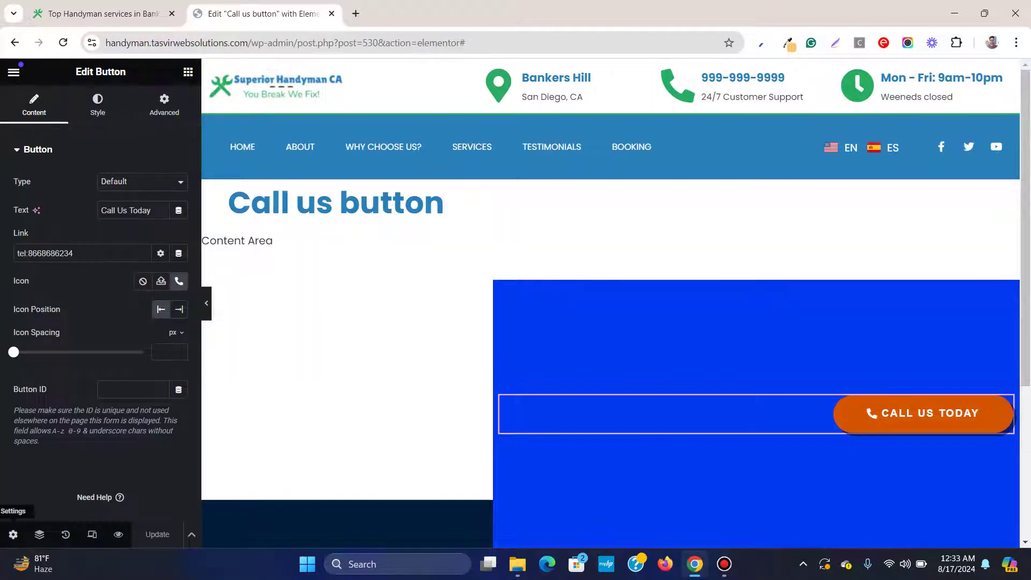
click(13, 534)
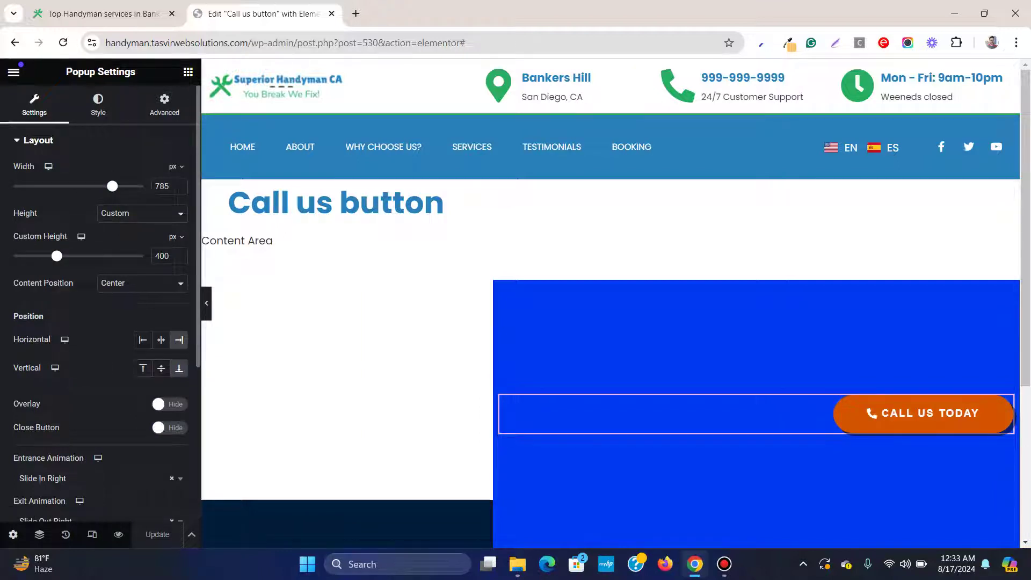
double_click(161, 256)
key(BackSpace)
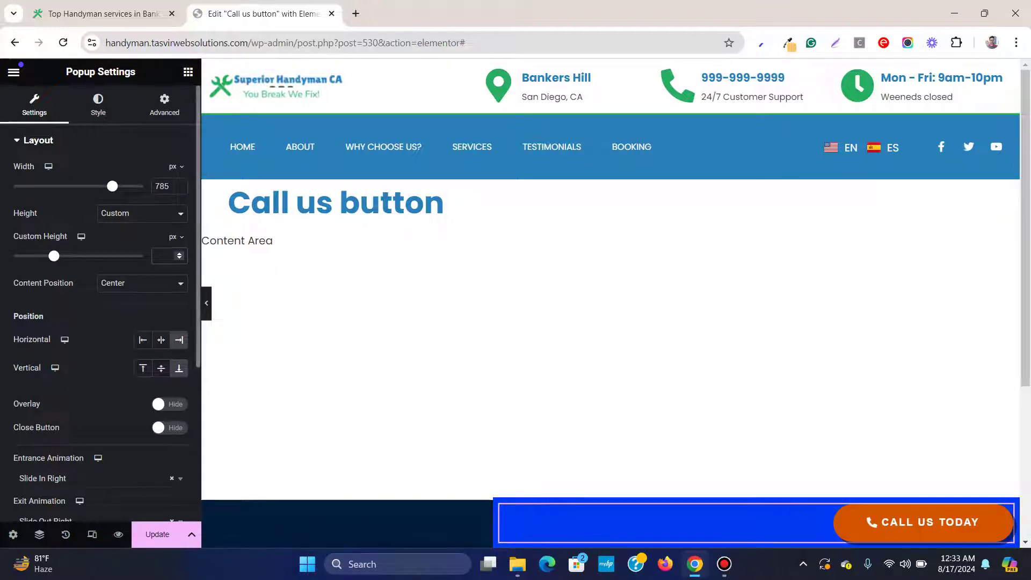
drag(112, 185, 41, 186)
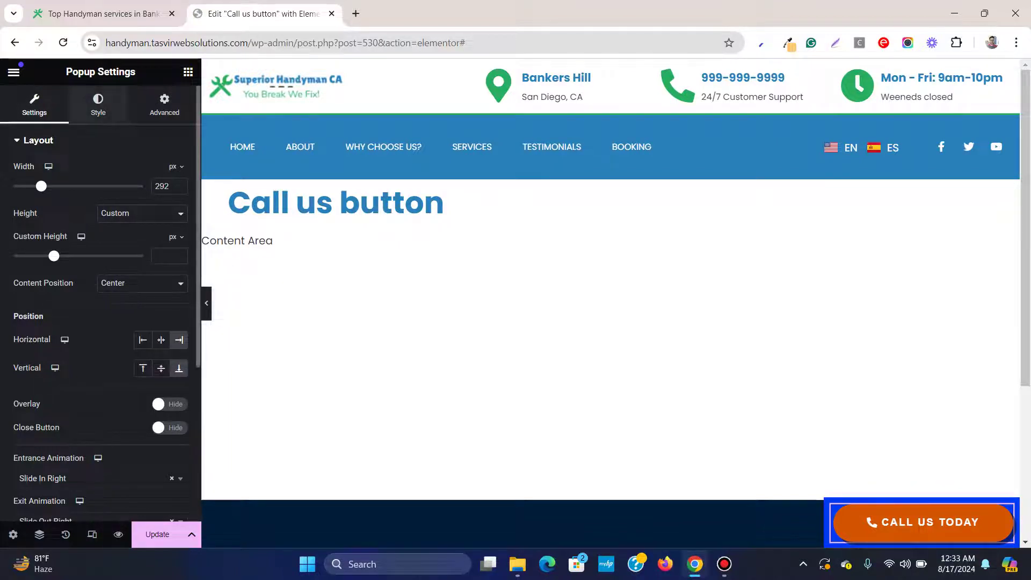
click(98, 105)
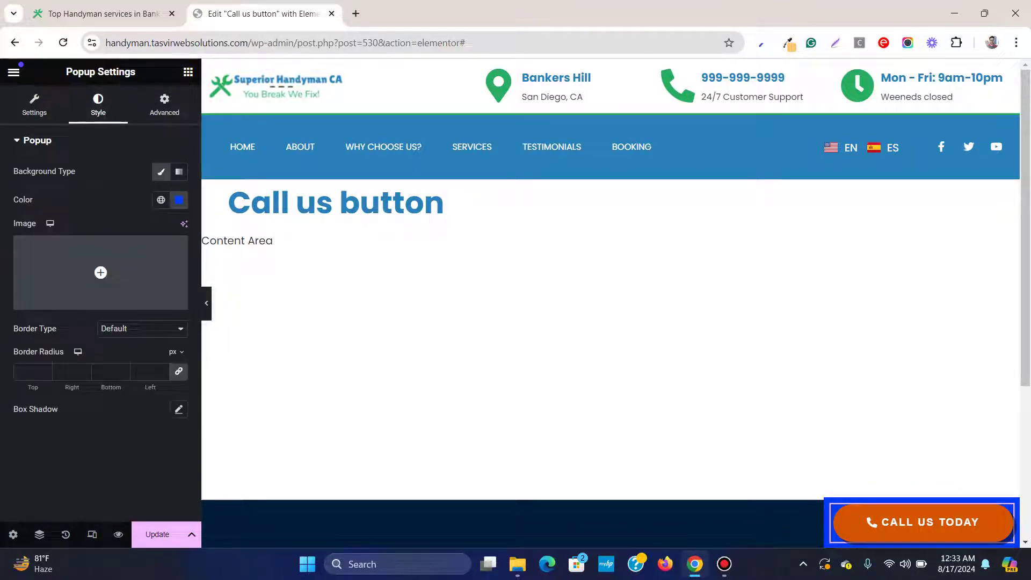
Drag the popup background colour's alpha to zero so it is fully transparent
click(179, 199)
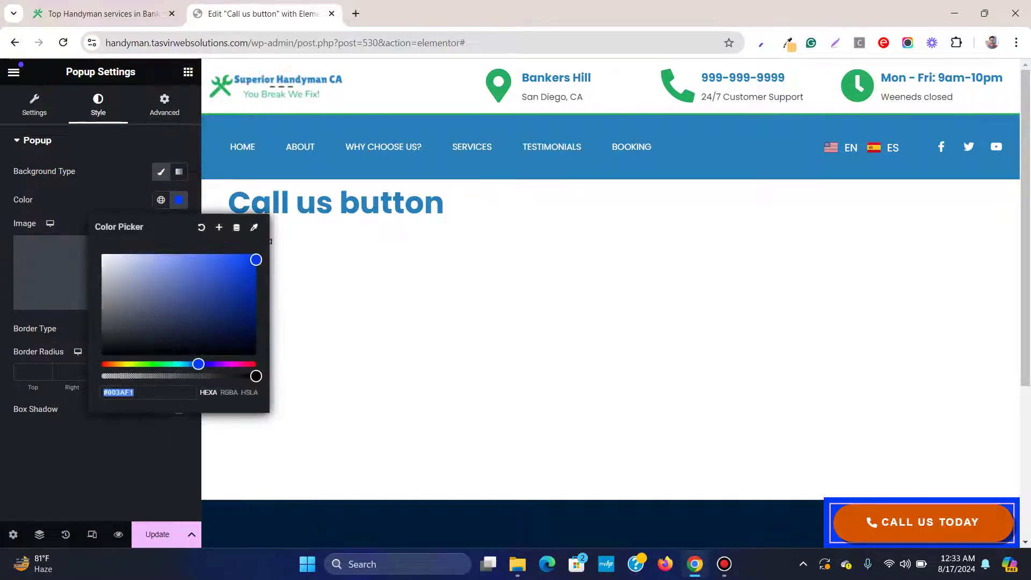
drag(256, 376, 101, 376)
click(179, 200)
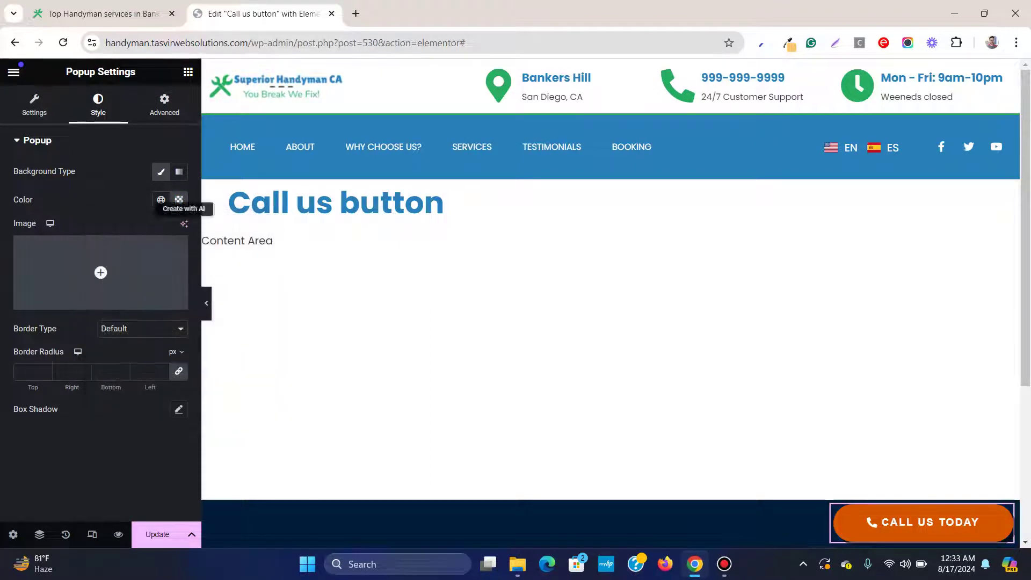
click(188, 72)
click(206, 303)
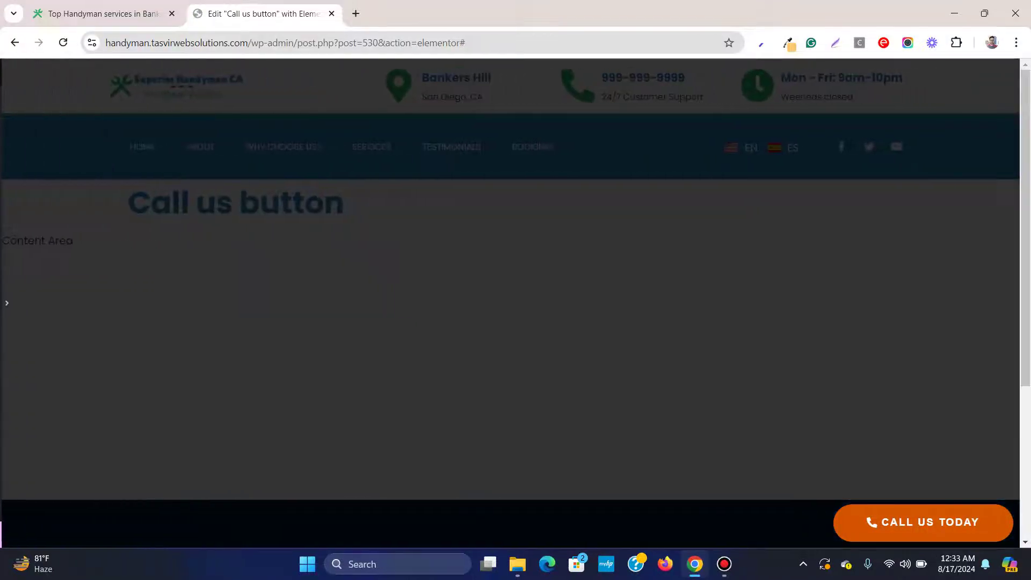
click(4, 303)
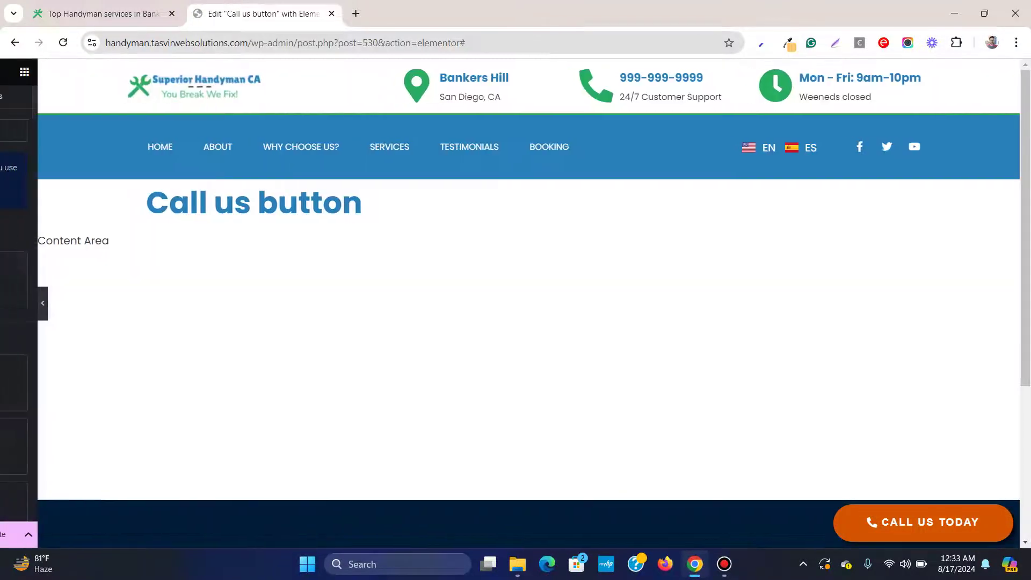
Publish the popup and reload the live homepage to check the floating button
key(ctrl+s)
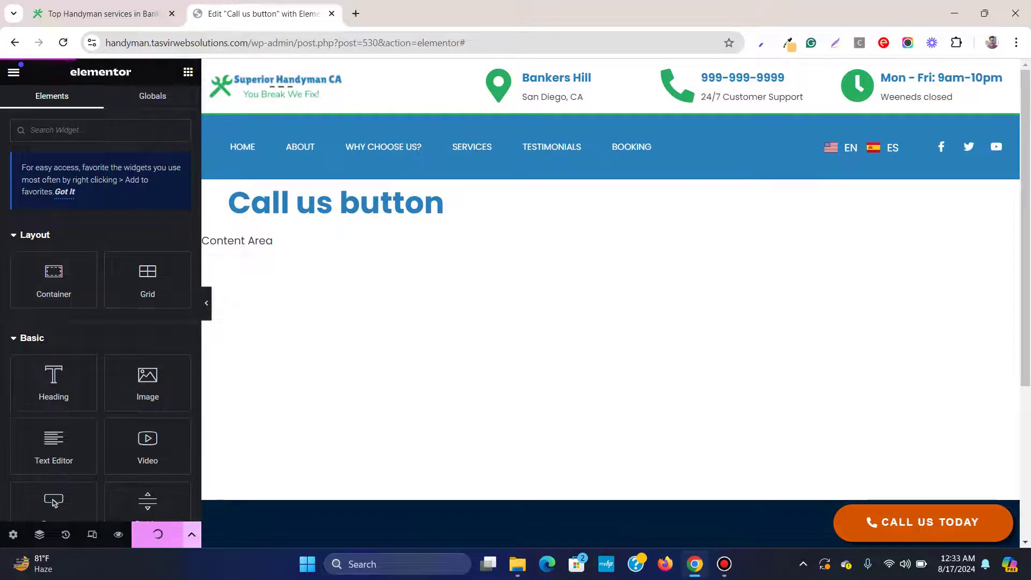
click(102, 14)
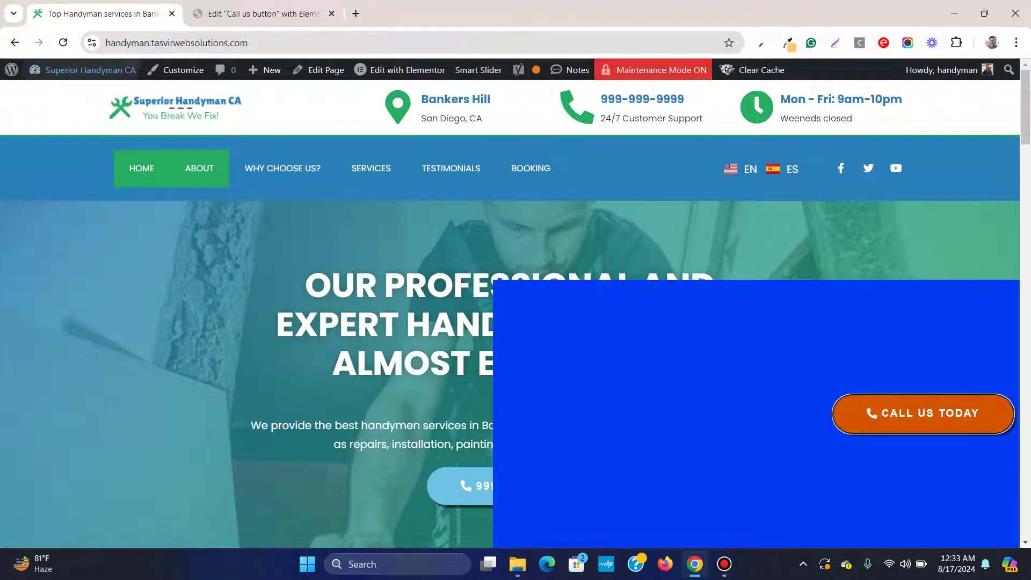
click(62, 42)
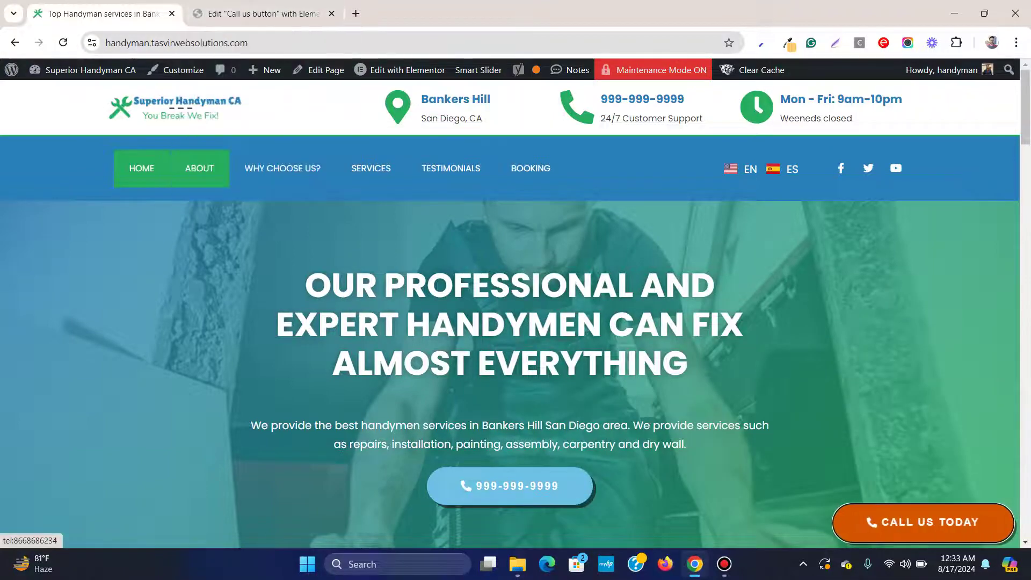
scroll(515, 322, down, 3)
scroll(516, 323, down, 7)
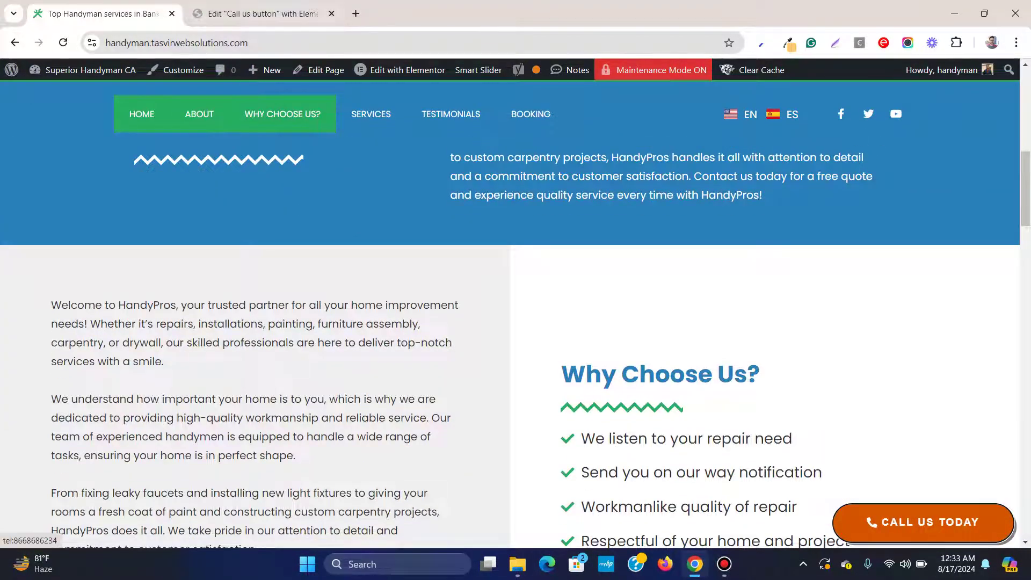
key(ctrl+Tab)
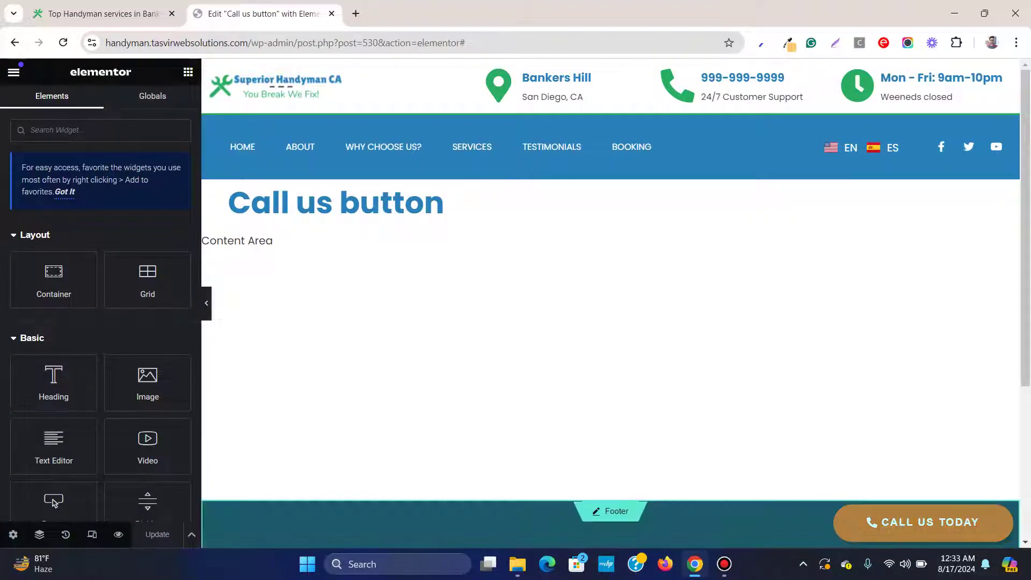
Drag the popup's Custom Height to 100 px, update, and reload the live site to verify
click(13, 535)
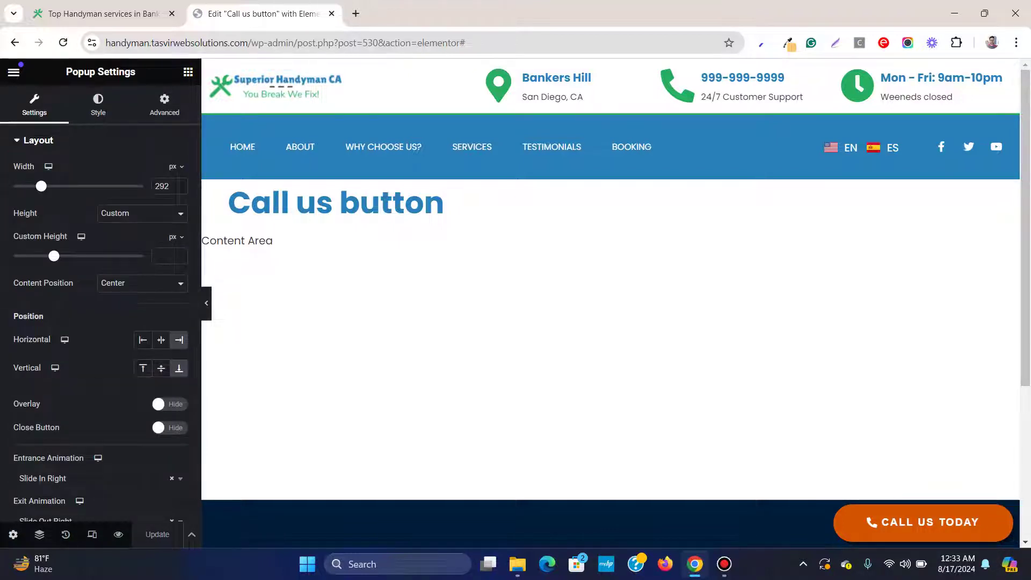
drag(54, 256, 13, 256)
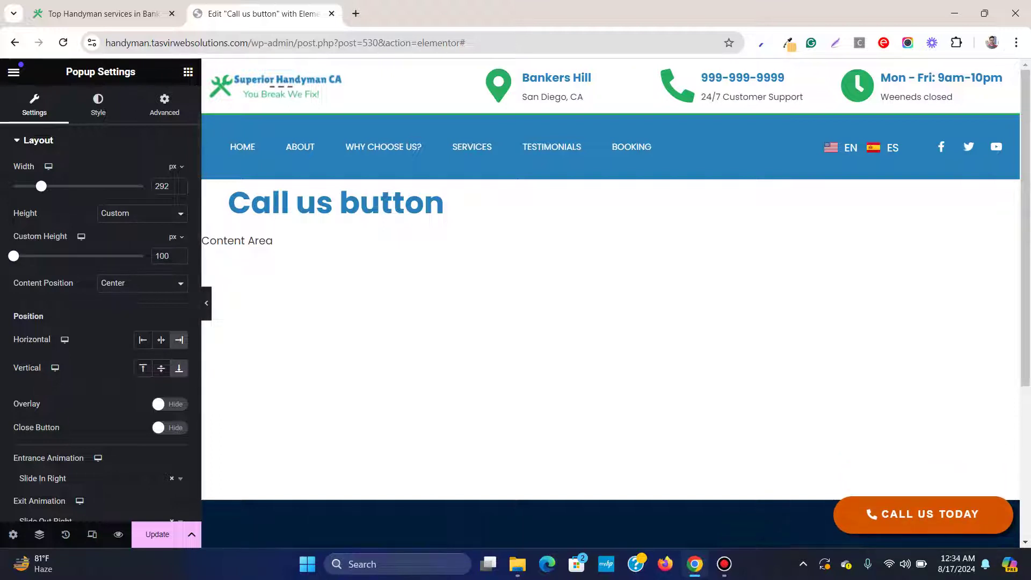
mouse_move(924, 514)
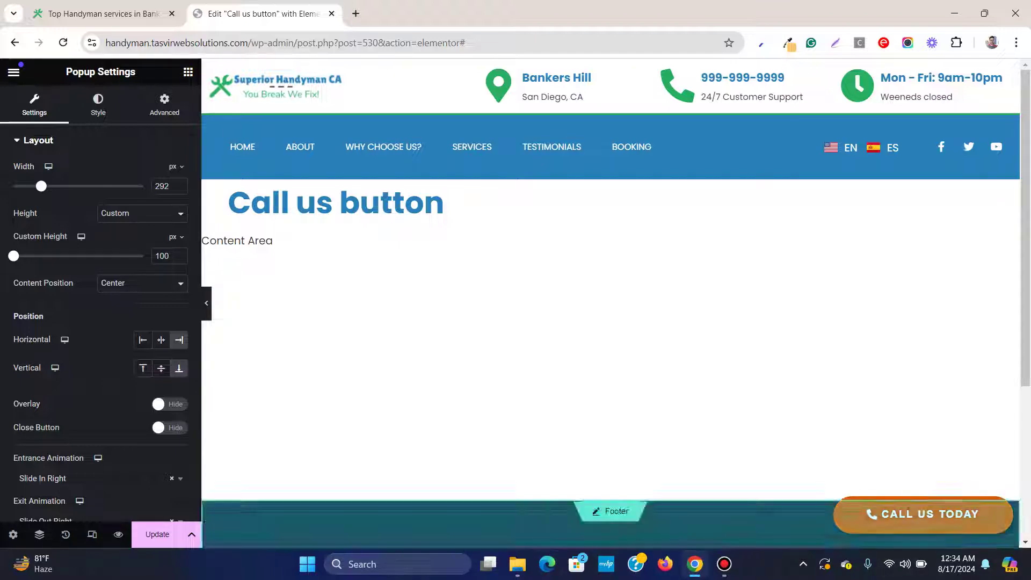
click(158, 534)
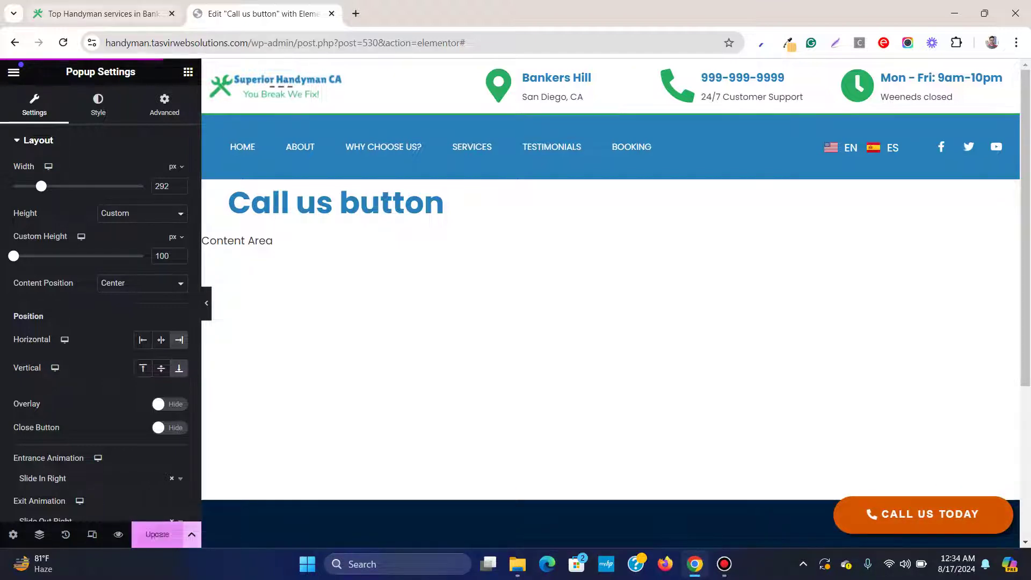
click(99, 13)
click(63, 42)
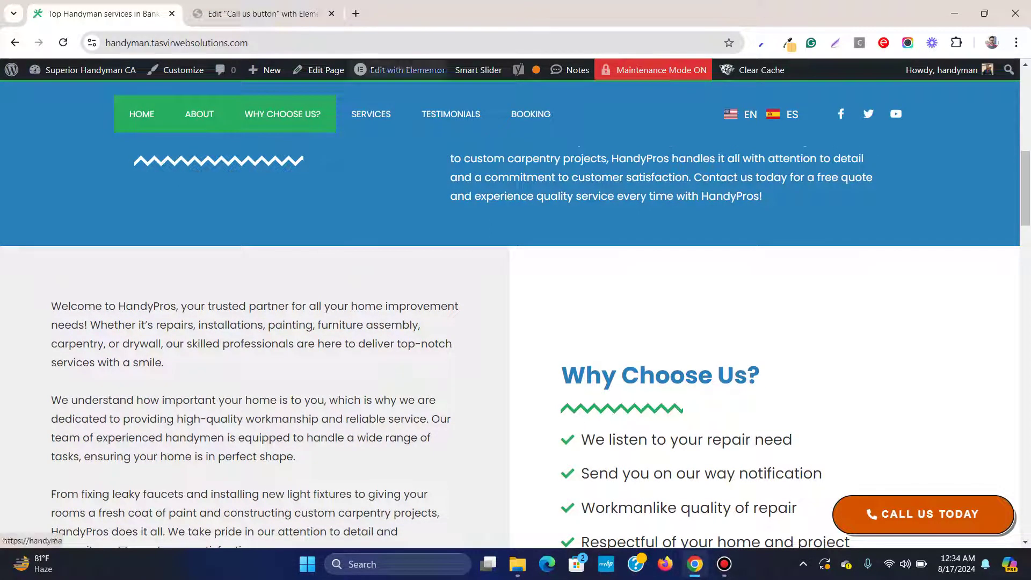
key(ctrl+Tab)
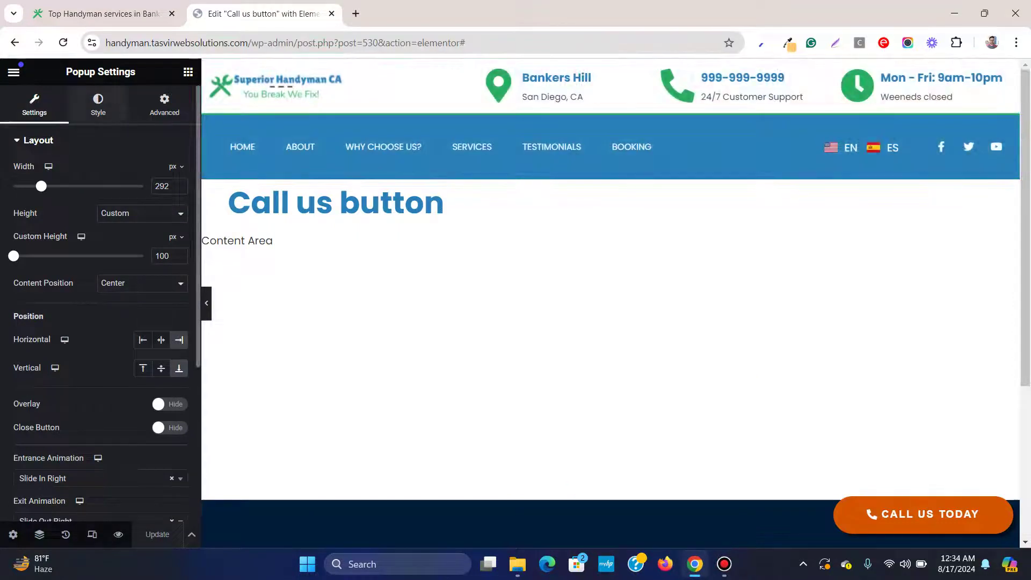
Give the Call Us Today button a global 'handyman green' hover background colour
click(97, 105)
click(37, 140)
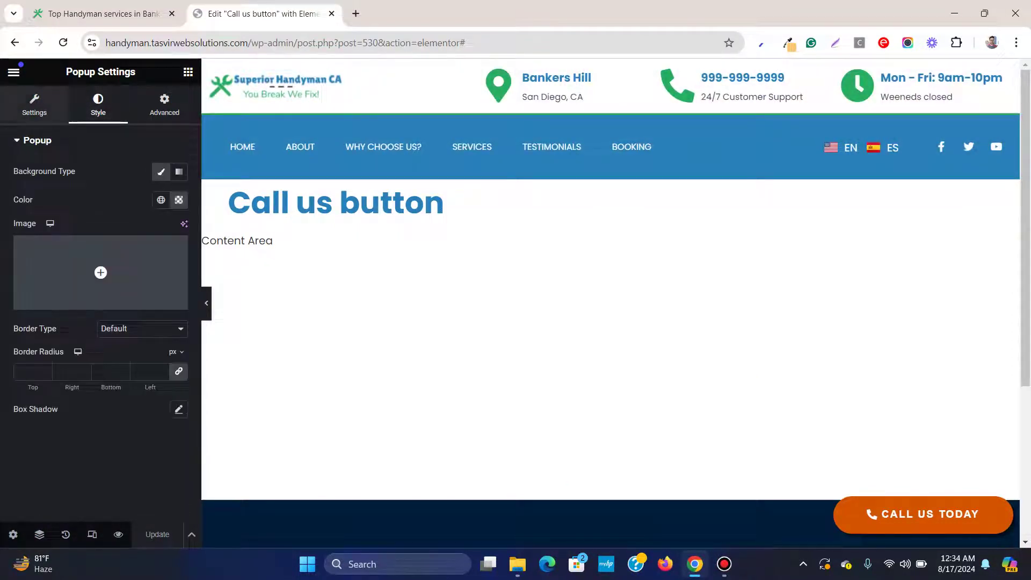
click(35, 105)
click(924, 514)
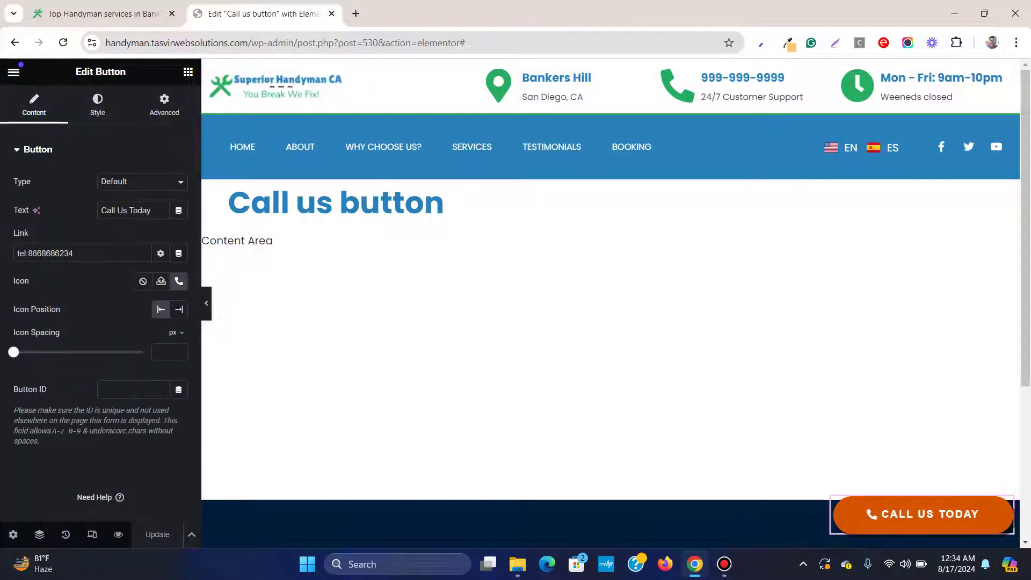
click(98, 104)
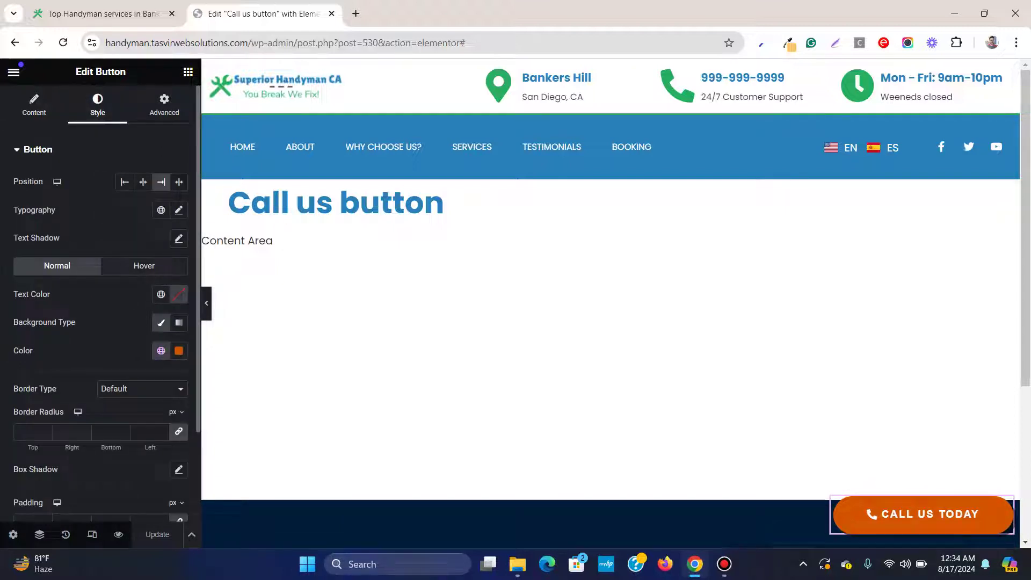
click(144, 265)
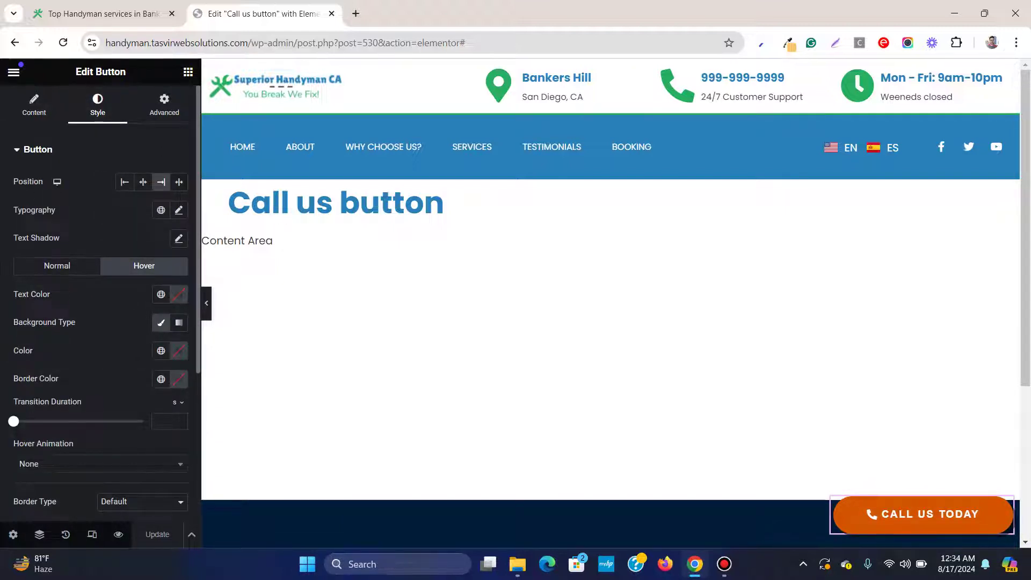
click(160, 351)
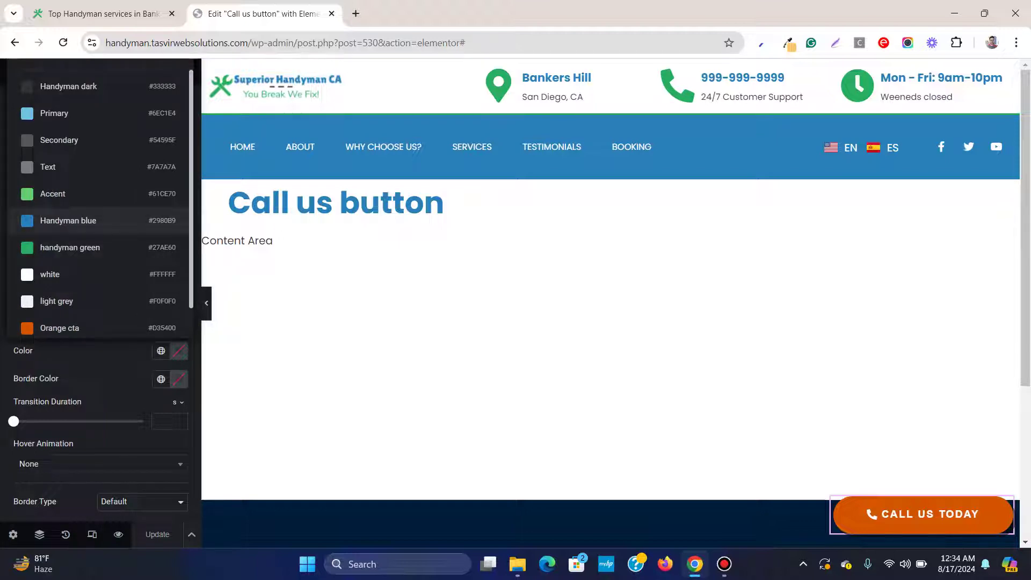
click(70, 247)
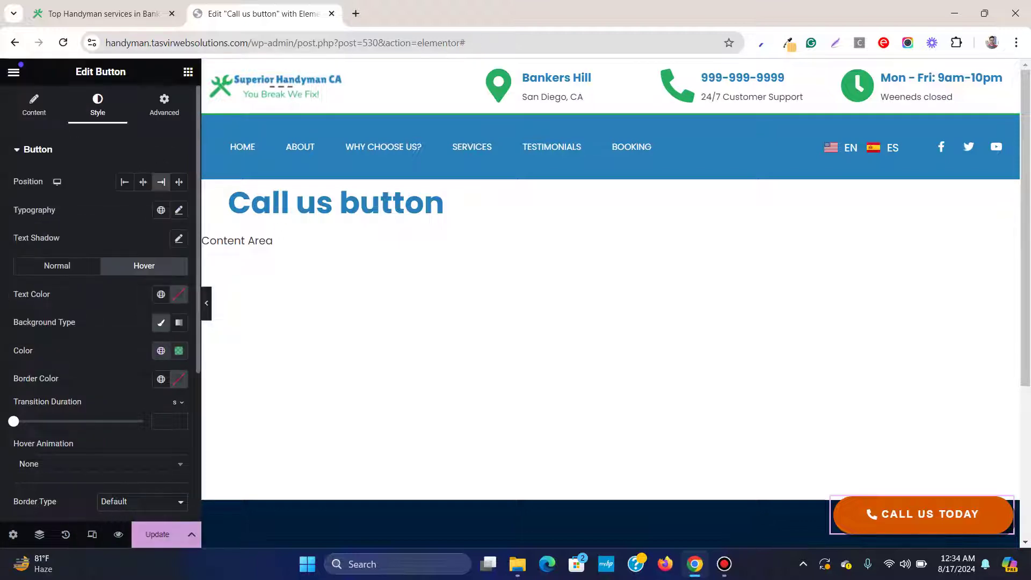
Update the popup and reload the live site to test the green hover
click(158, 535)
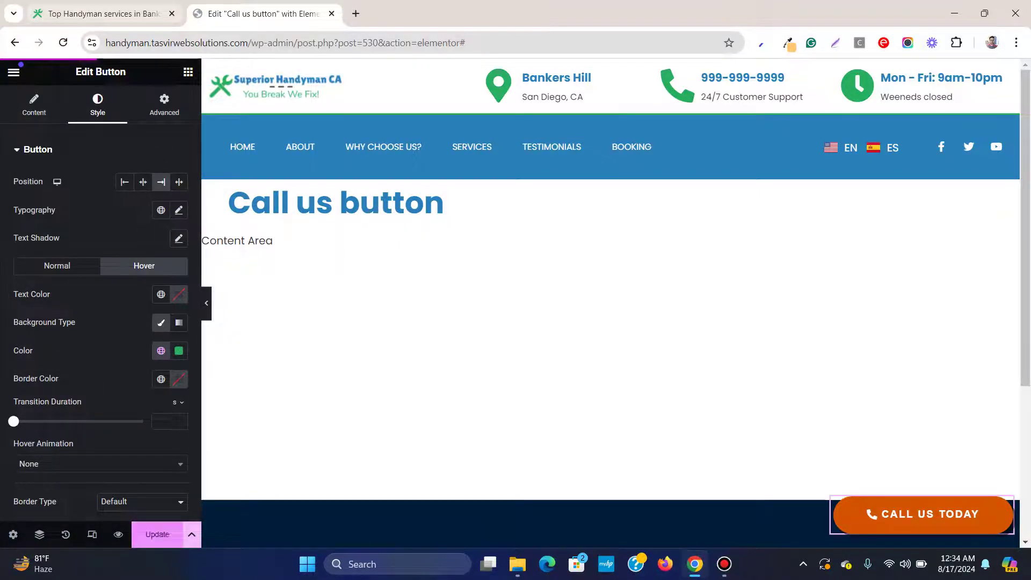
key(ctrl+1)
key(F5)
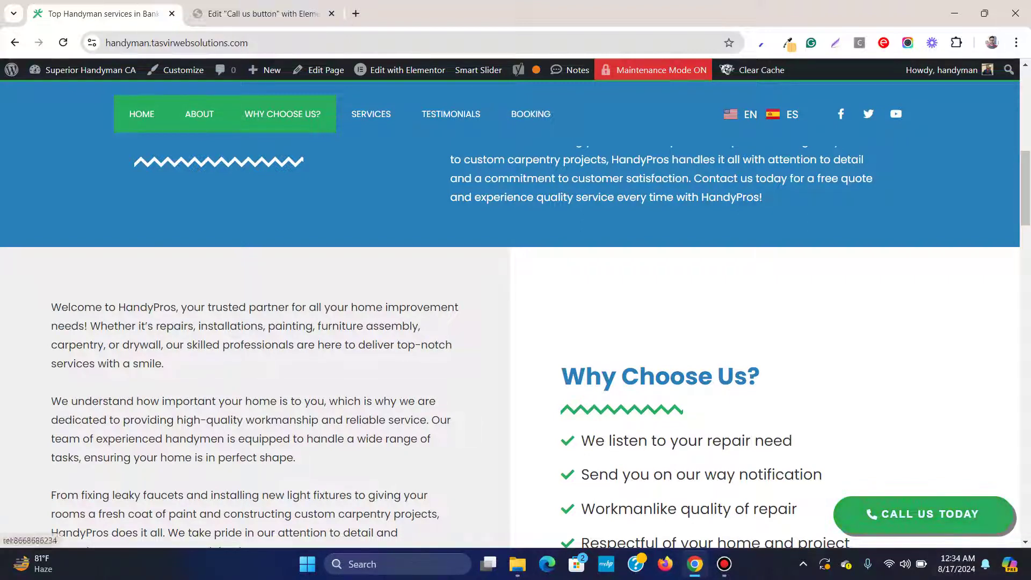
key(ctrl+Tab)
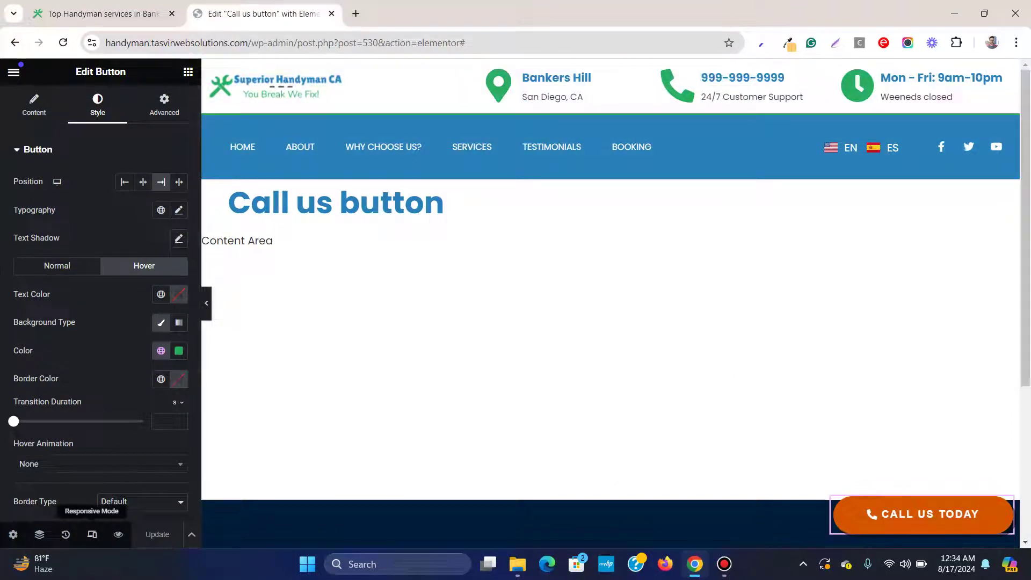
Switch the editor to Tablet preview and review the button's content and style settings
click(92, 535)
click(557, 71)
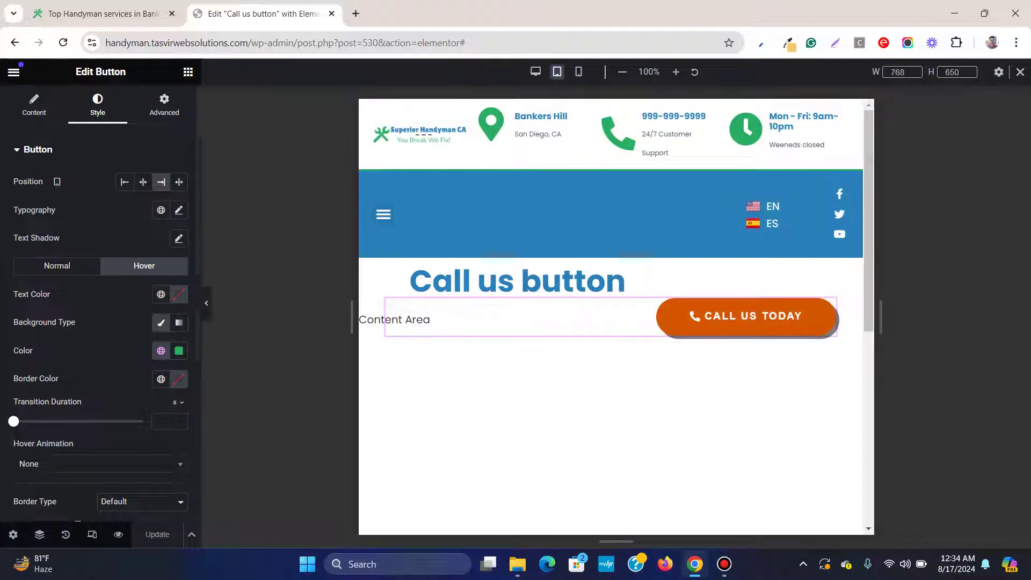
click(34, 105)
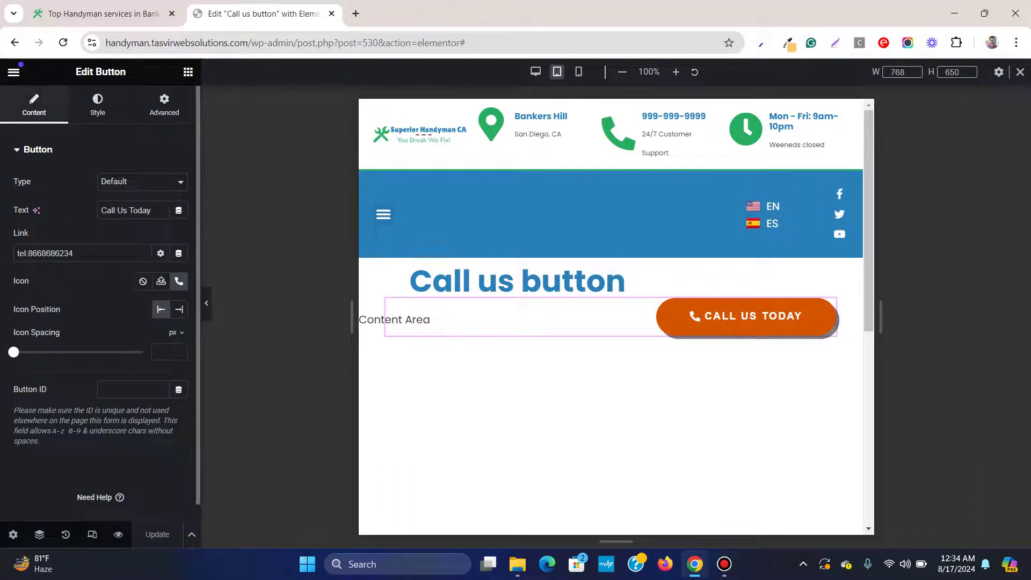
click(97, 105)
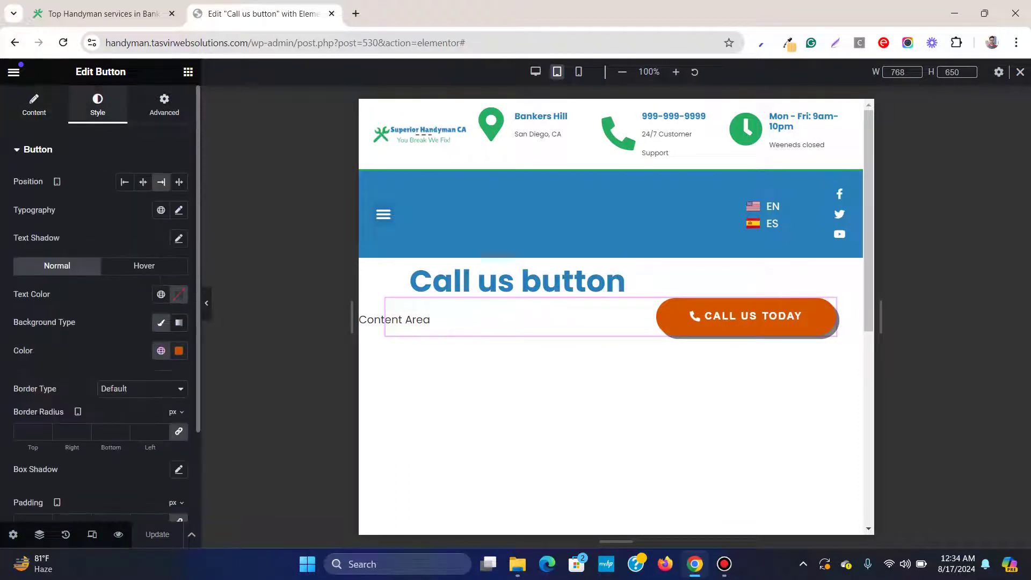
click(34, 104)
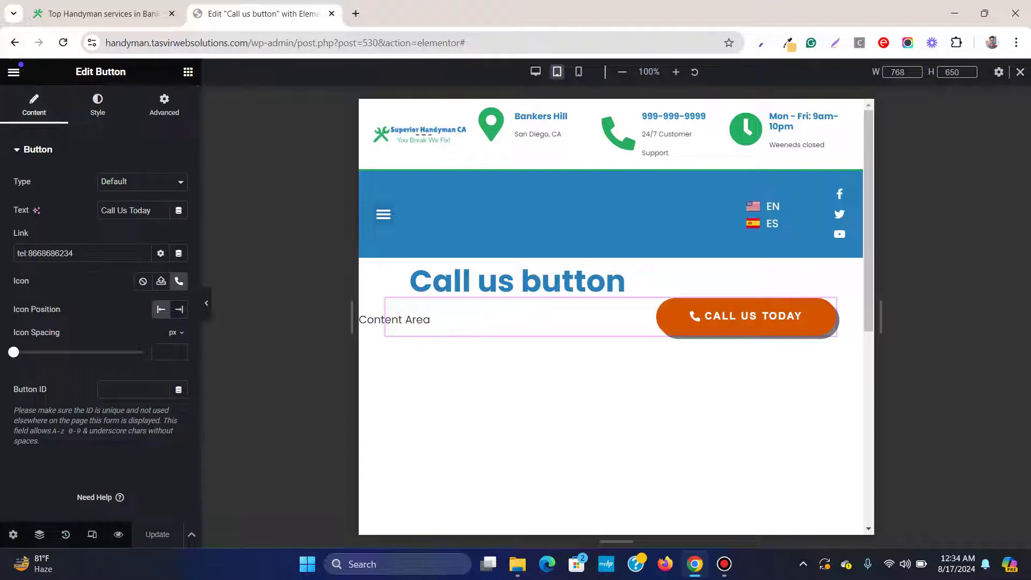
Pin the tablet popup to the bottom with a 100 px custom height
click(13, 535)
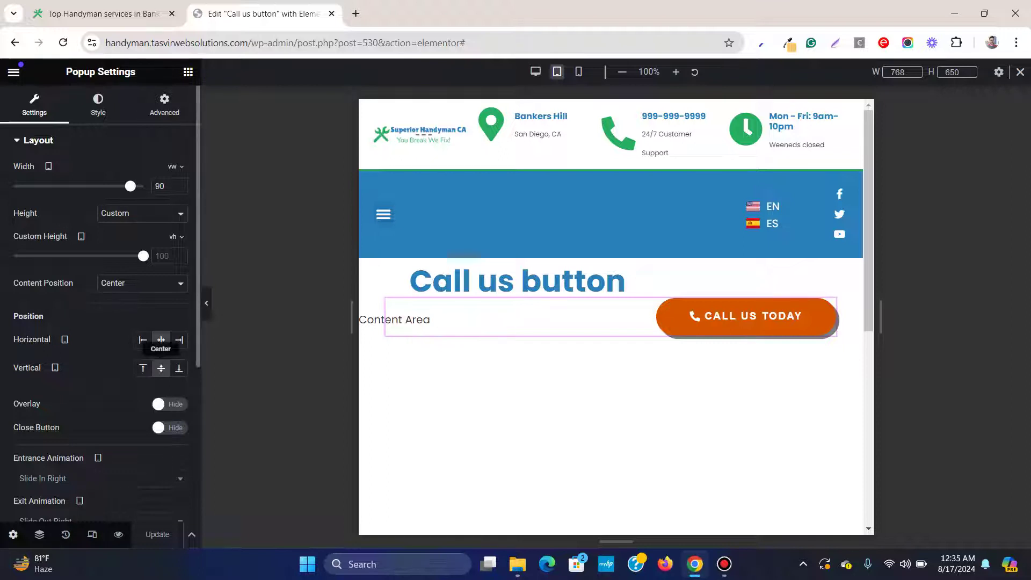
click(178, 368)
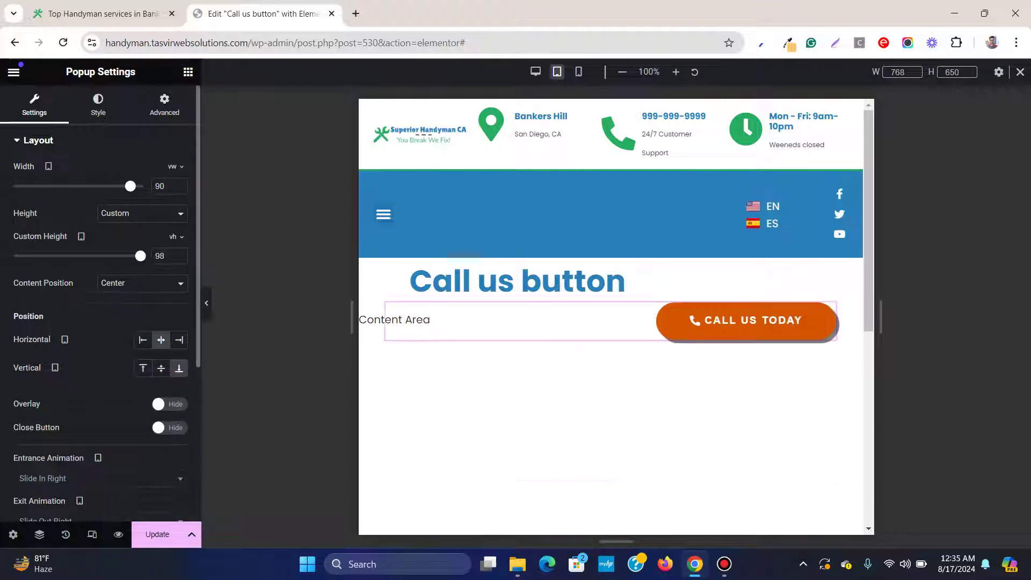
drag(143, 256, 37, 256)
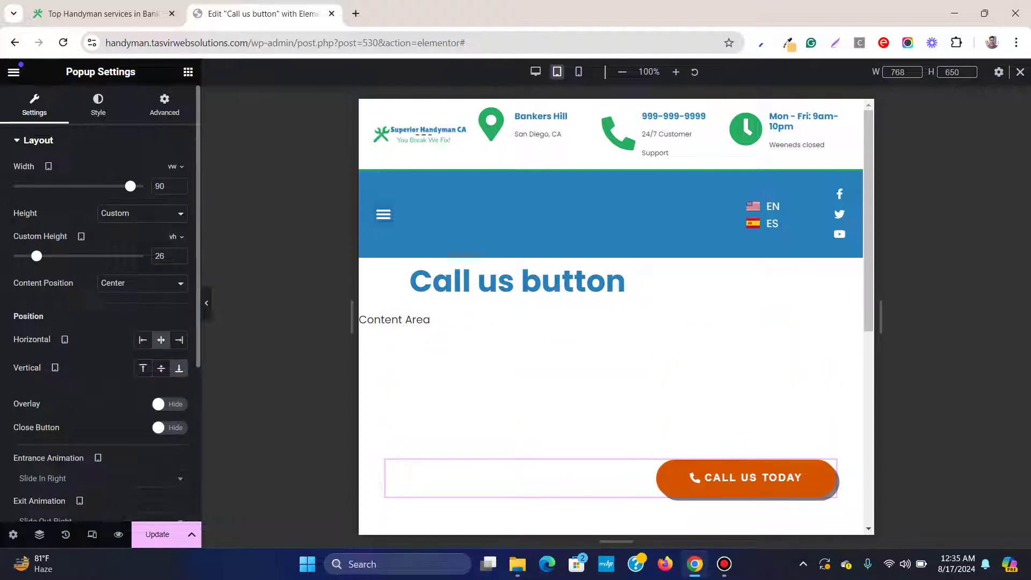
click(176, 237)
click(173, 249)
click(164, 256)
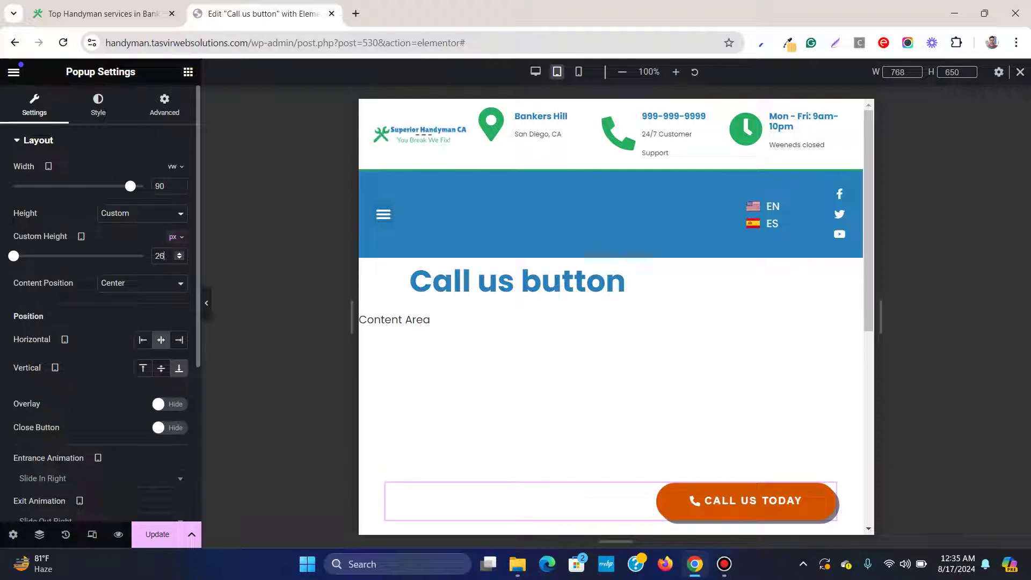
text(100)
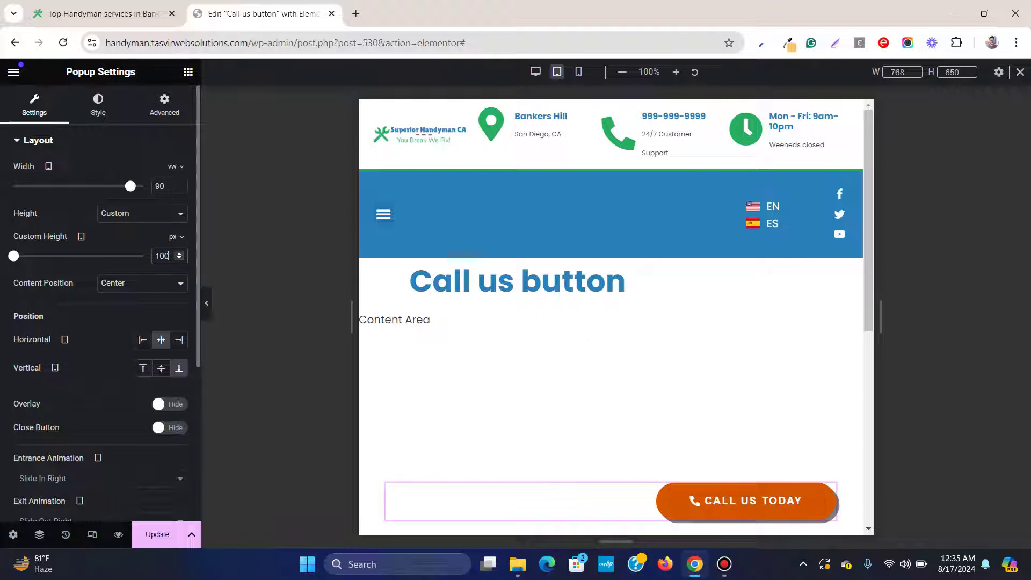
Align the tablet popup to the right and set its width to 94 px
drag(130, 186, 135, 186)
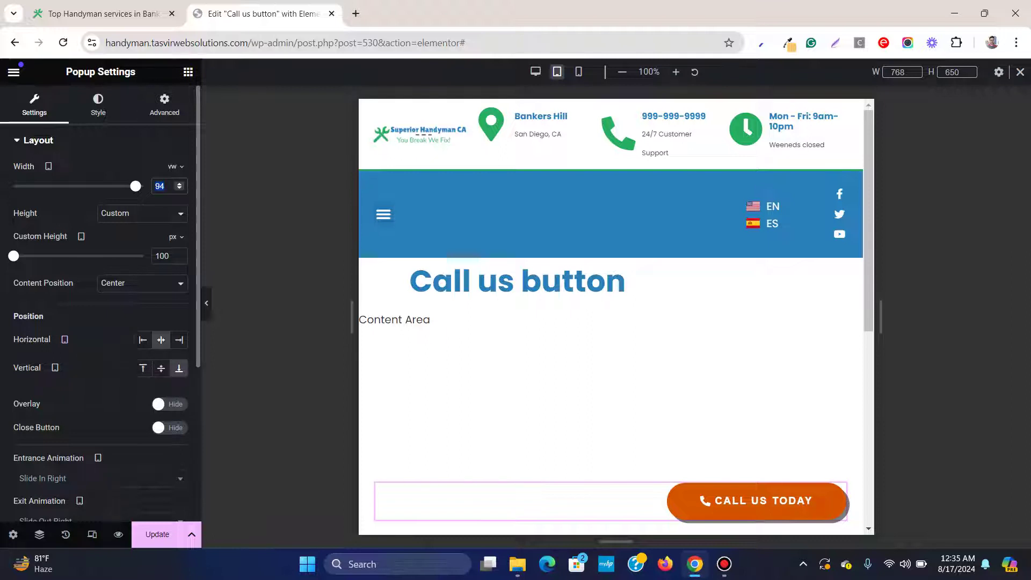
click(179, 340)
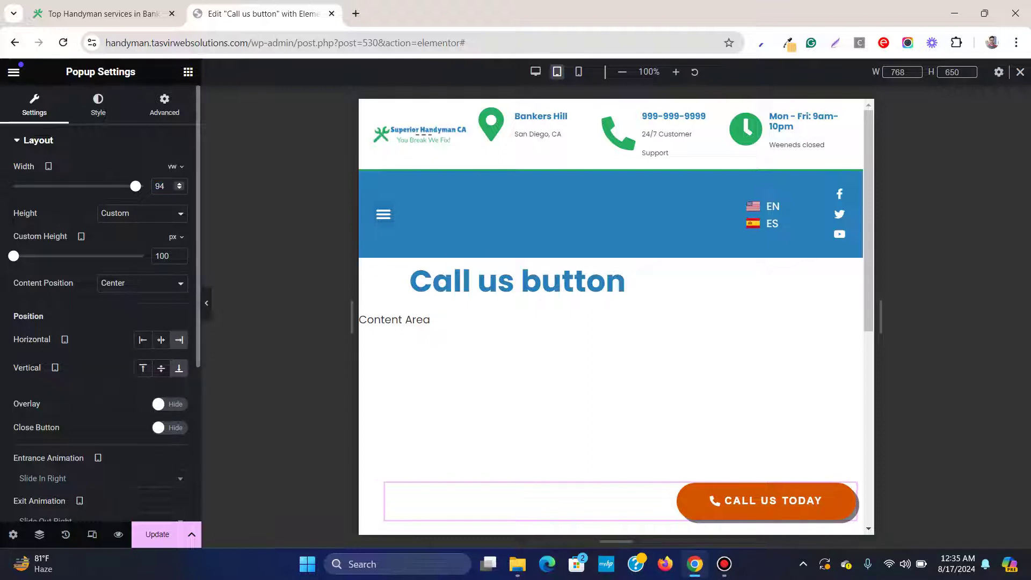
click(175, 166)
click(171, 166)
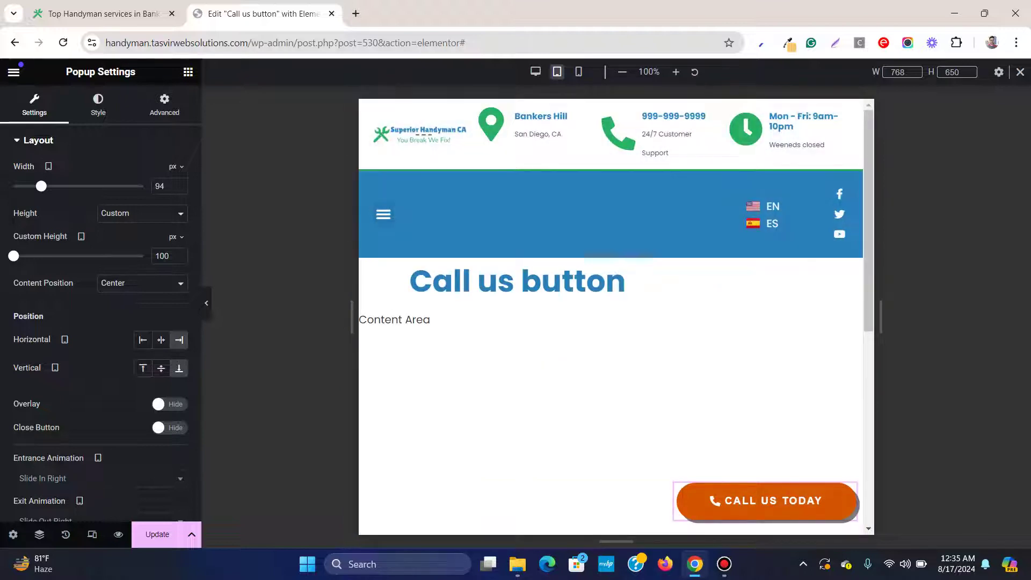
Switch to Mobile preview and set the popup's custom height to 100 px
click(578, 71)
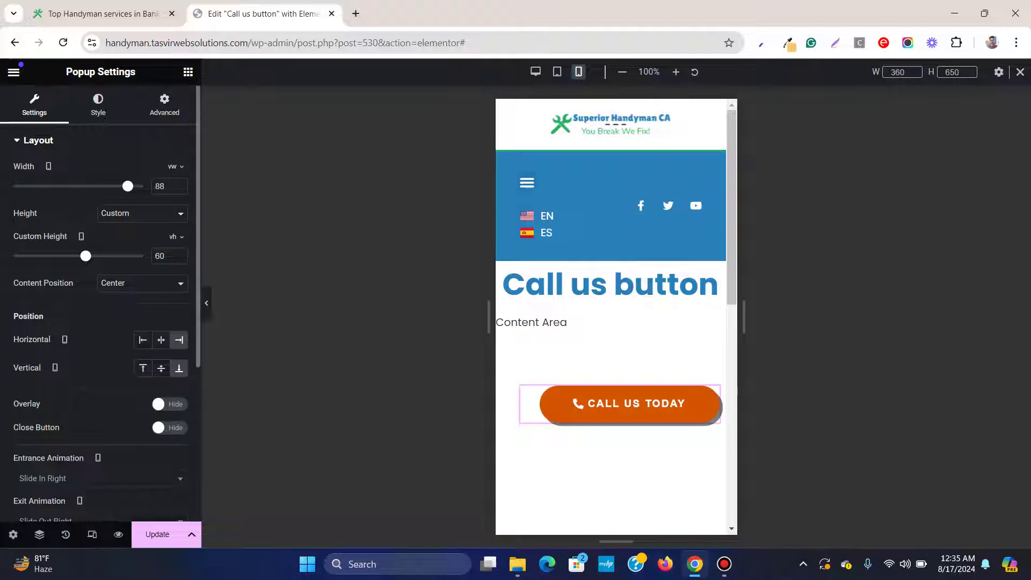
drag(85, 256, 18, 255)
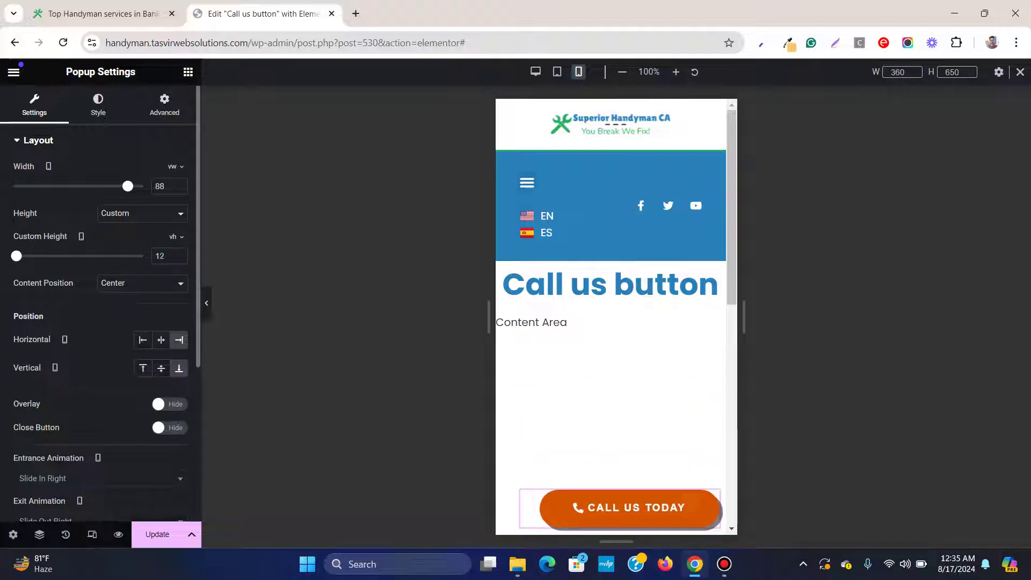
click(173, 237)
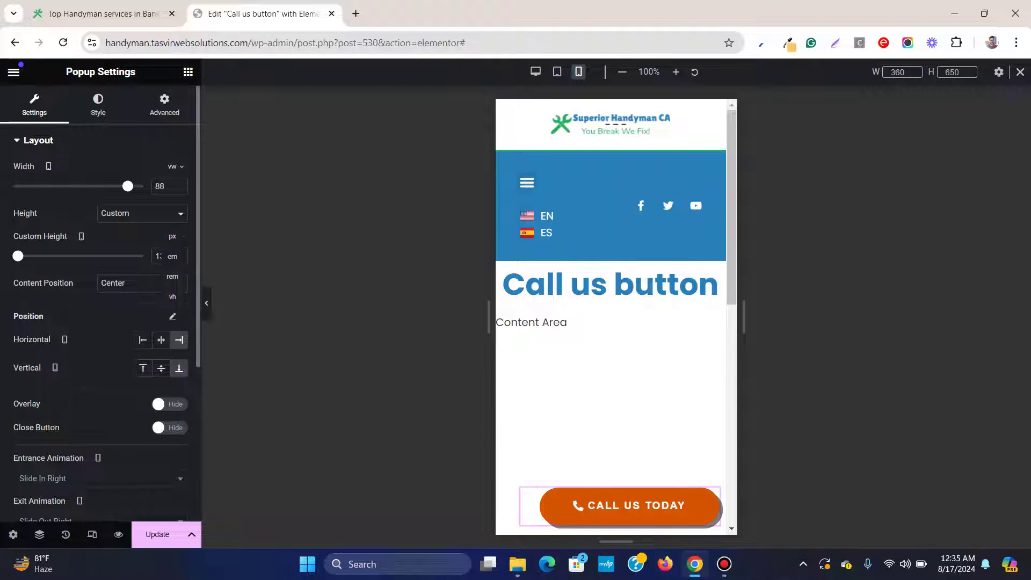
click(173, 236)
text(100)
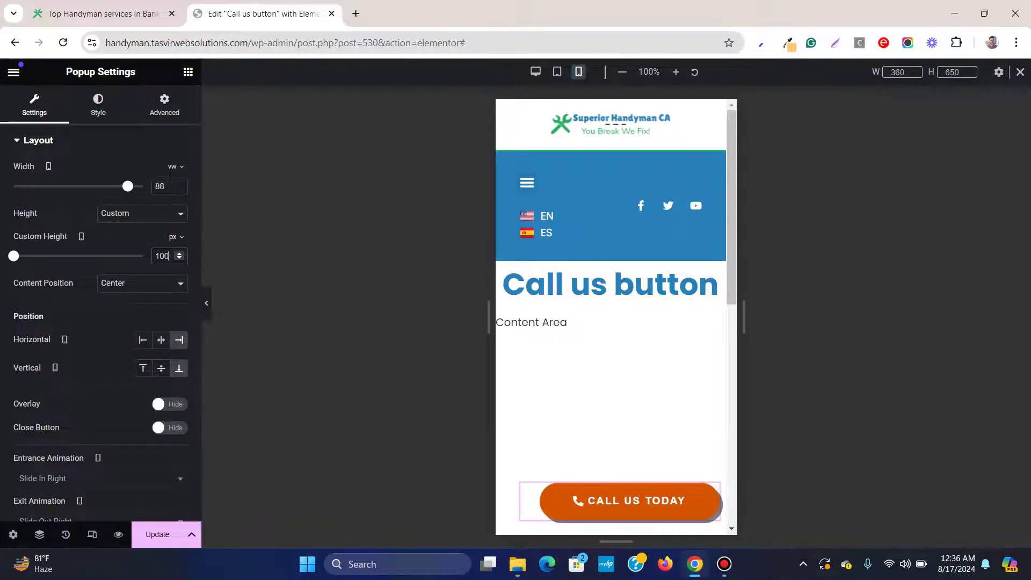
click(724, 563)
click(724, 564)
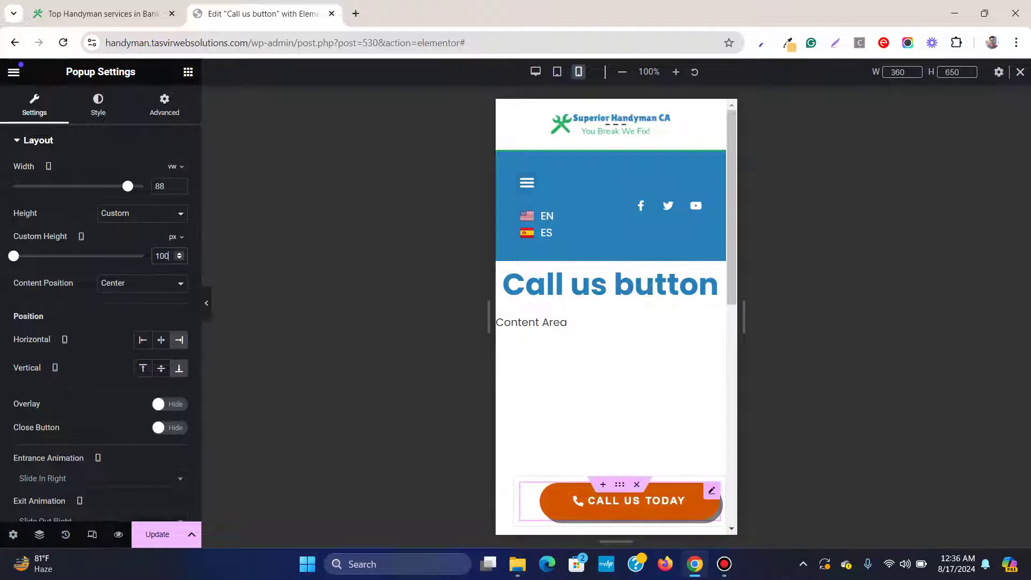
Centre the Call Us Today button horizontally in the mobile layout
click(711, 491)
click(98, 105)
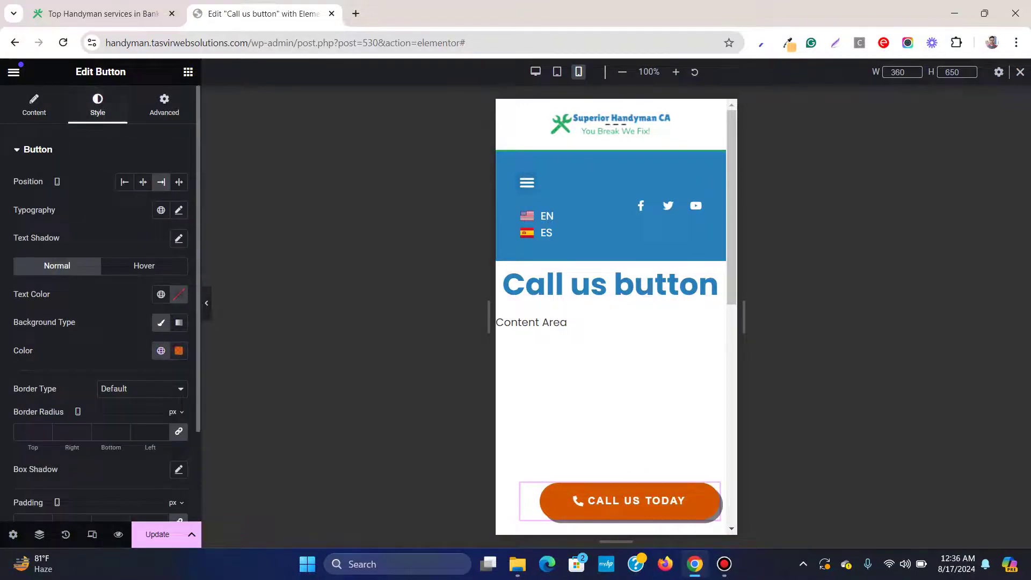
click(143, 182)
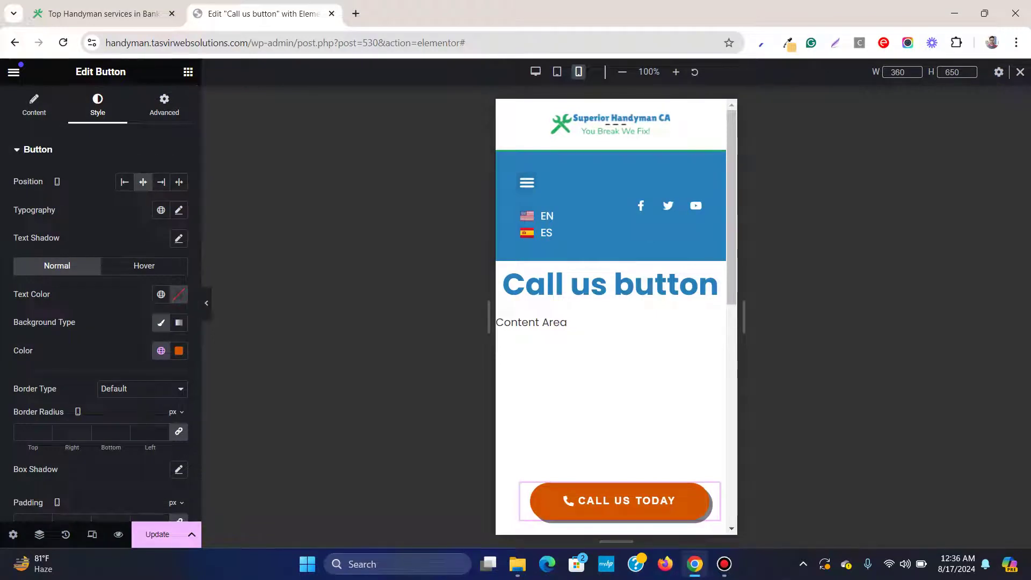
scroll(611, 322, down, 10)
scroll(611, 322, up, 10)
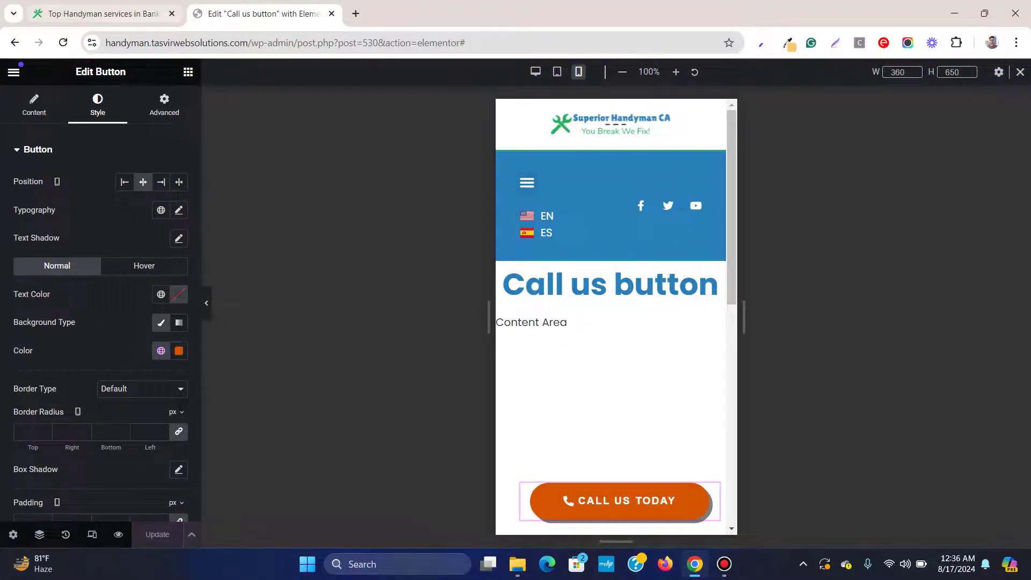
key(ctrl+shift+Tab)
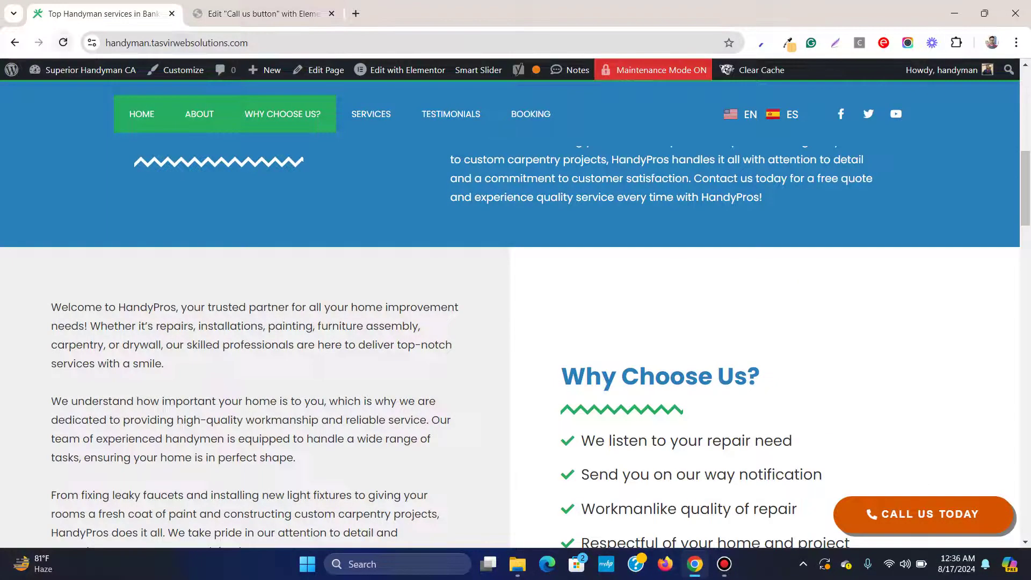
Reload the live site and scroll through it
click(63, 42)
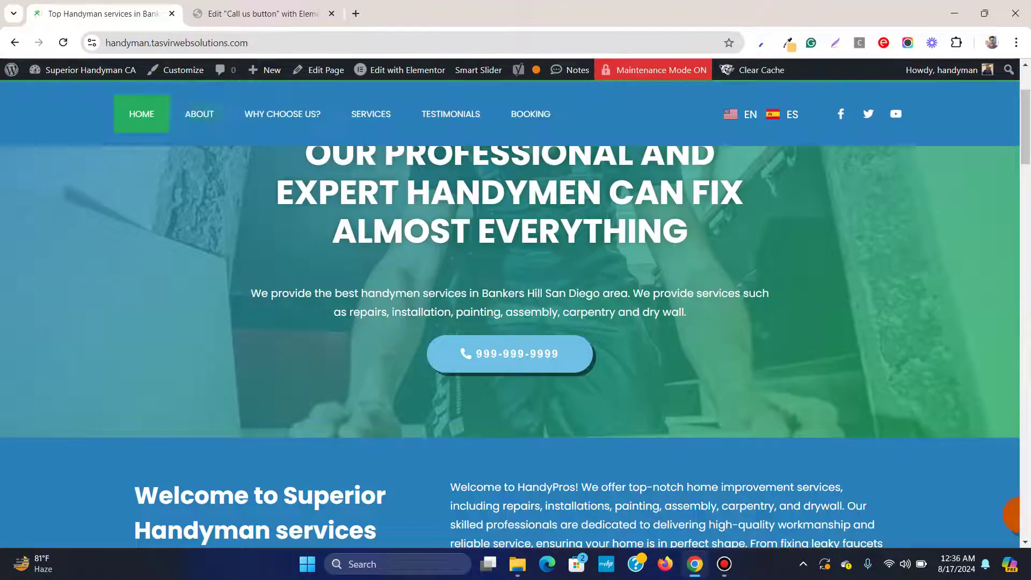
scroll(1015, 516, up, 3)
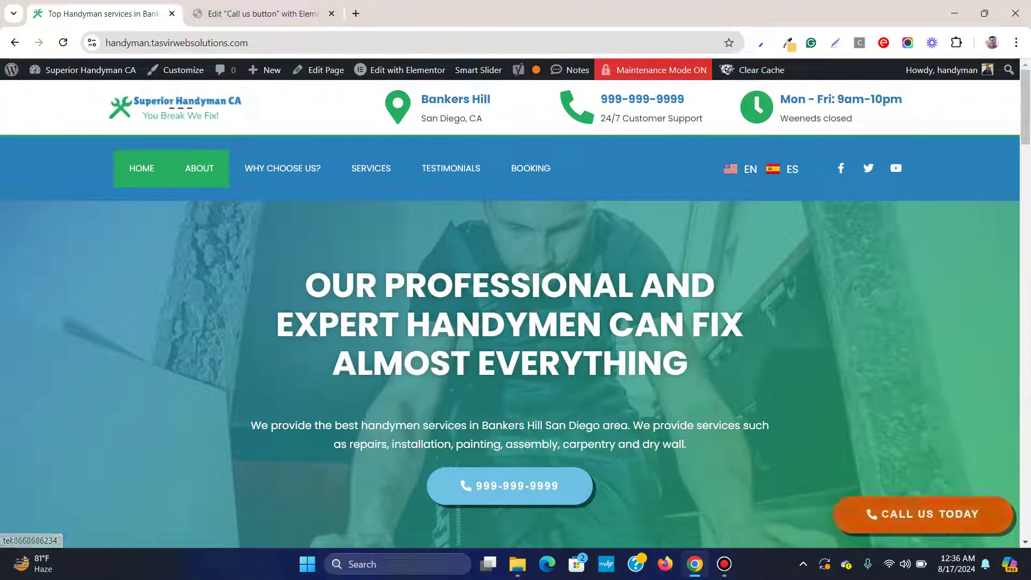
scroll(516, 309, down, 15)
scroll(516, 310, up, 5)
scroll(515, 309, up, 10)
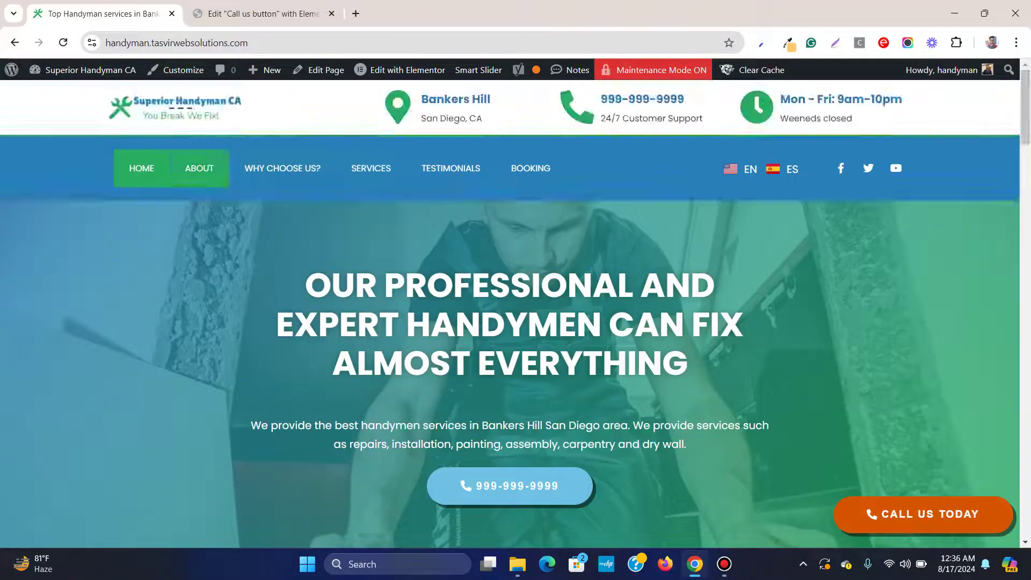
right_click(72, 253)
scroll(198, 387, down, 3)
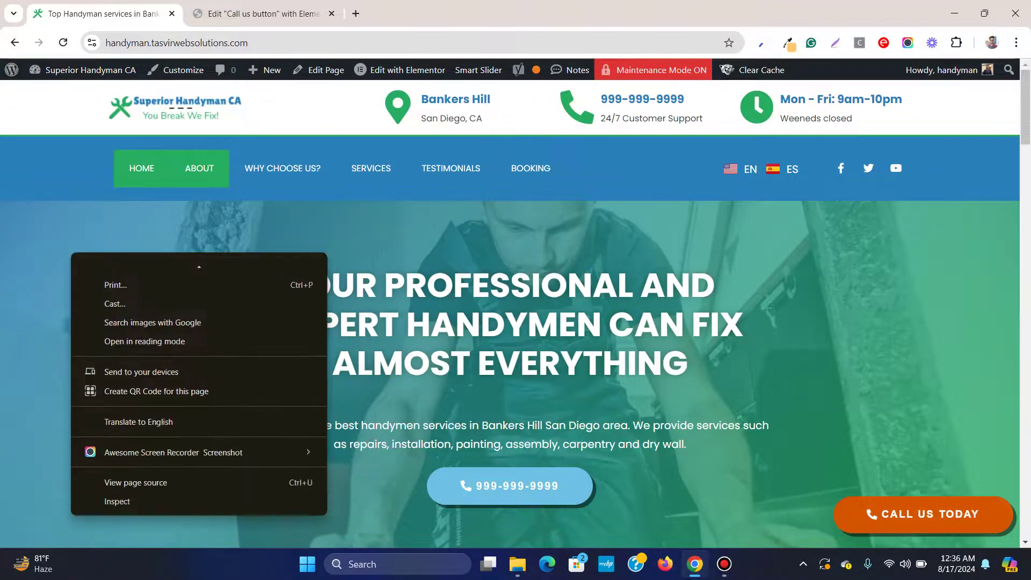
Open DevTools and emulate an iPad Mini to check the floating button
click(118, 502)
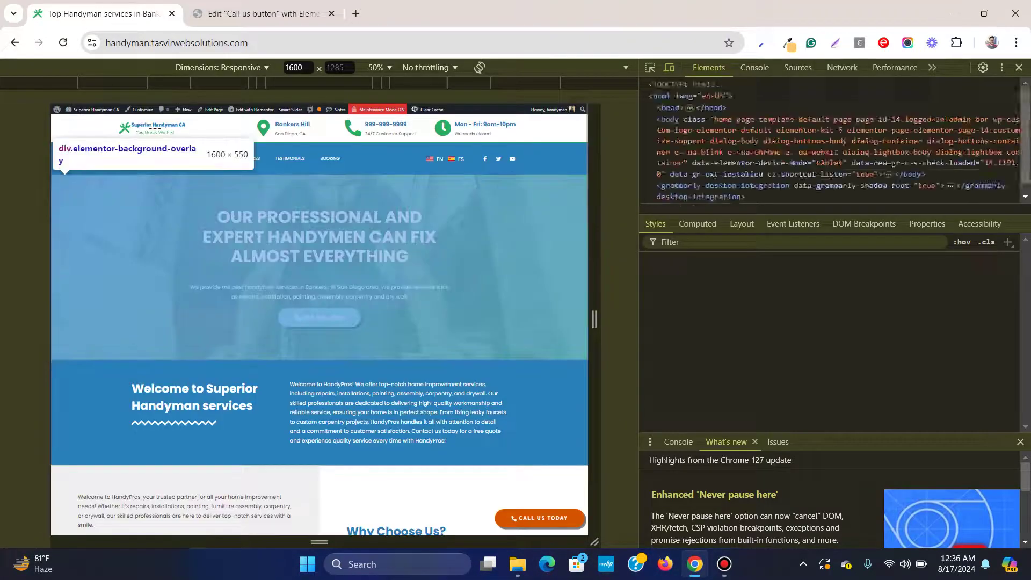
click(220, 68)
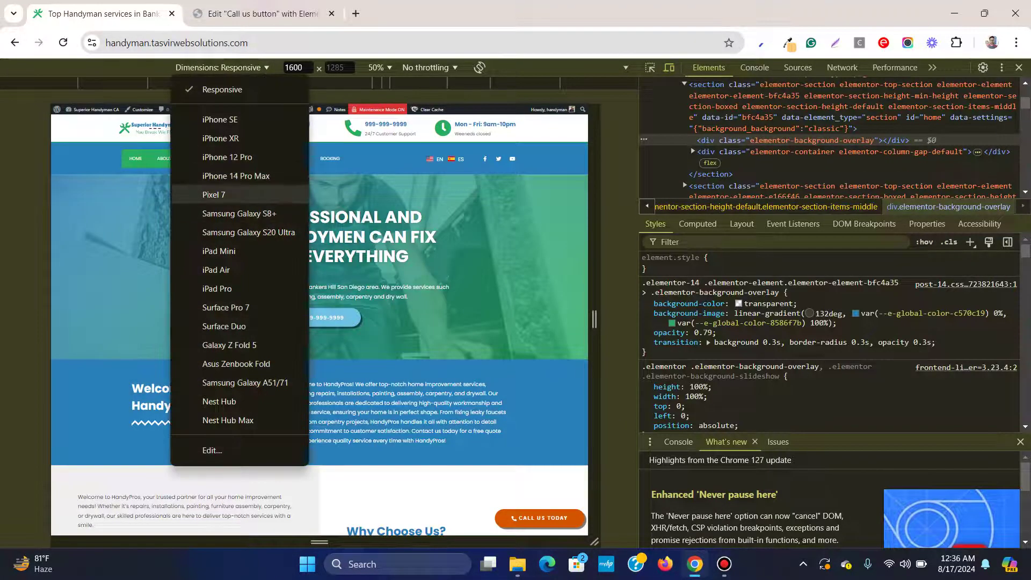
click(219, 251)
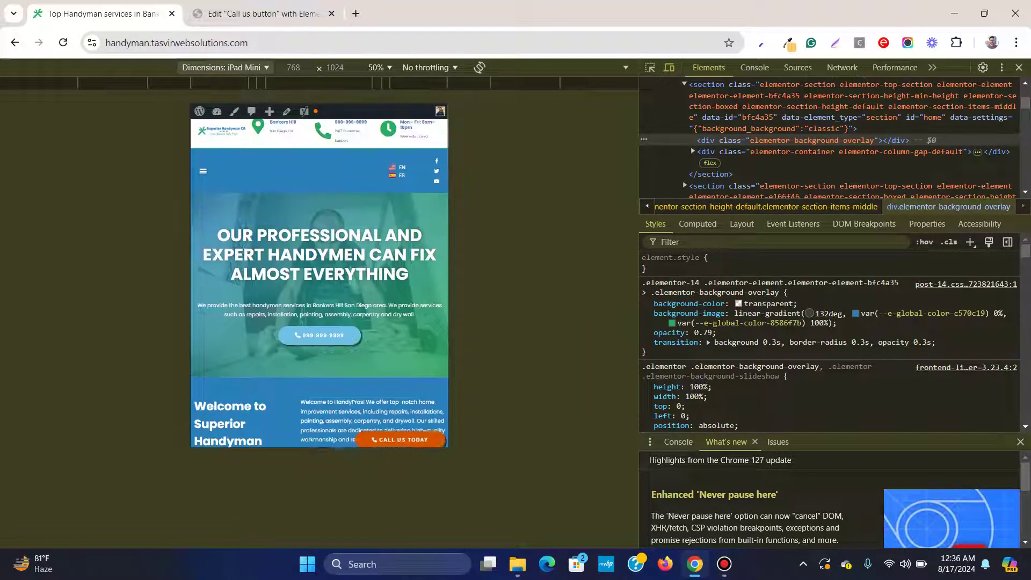
scroll(320, 282, down, 10)
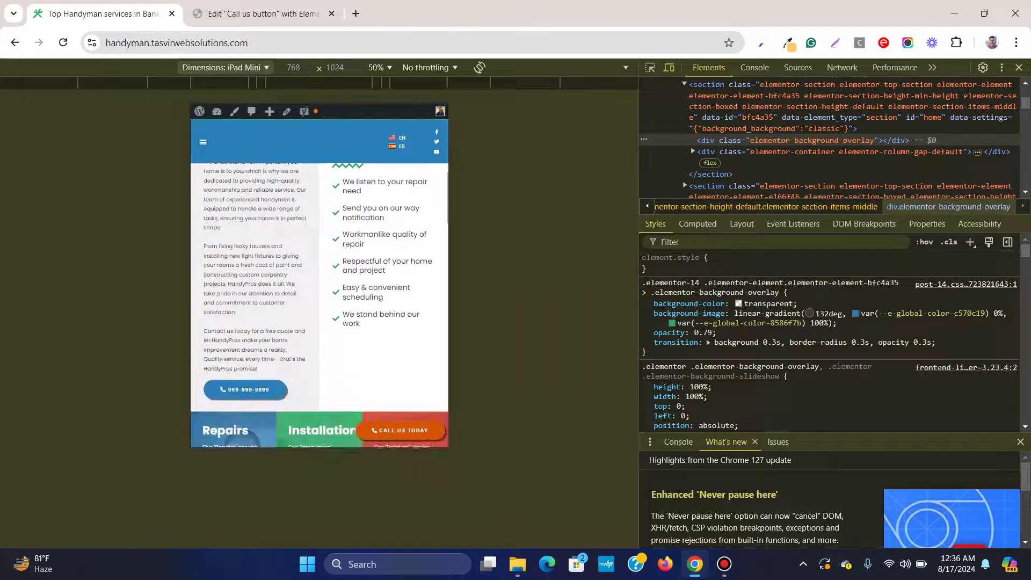
scroll(319, 305, down, 10)
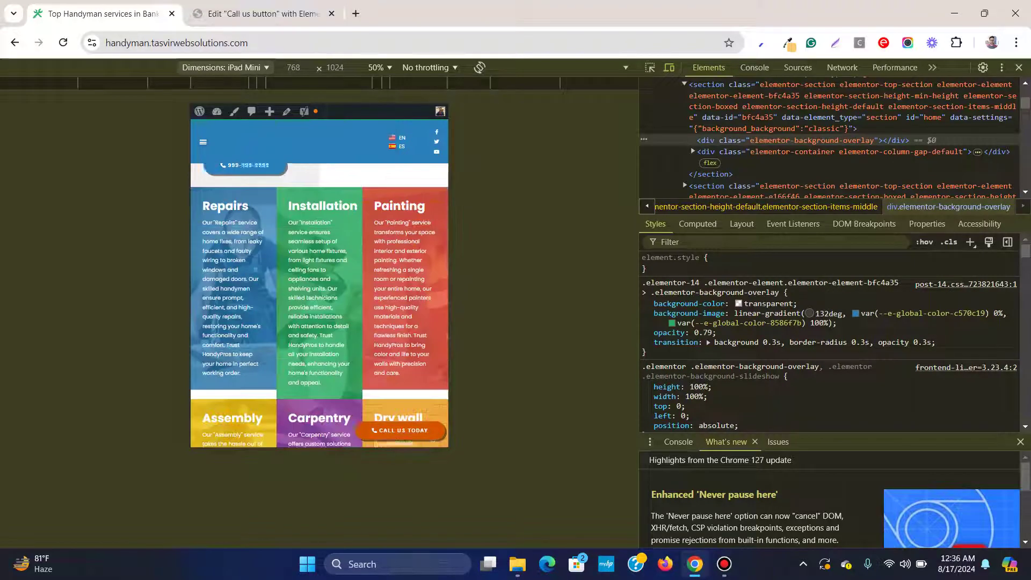
scroll(320, 303, down, 10)
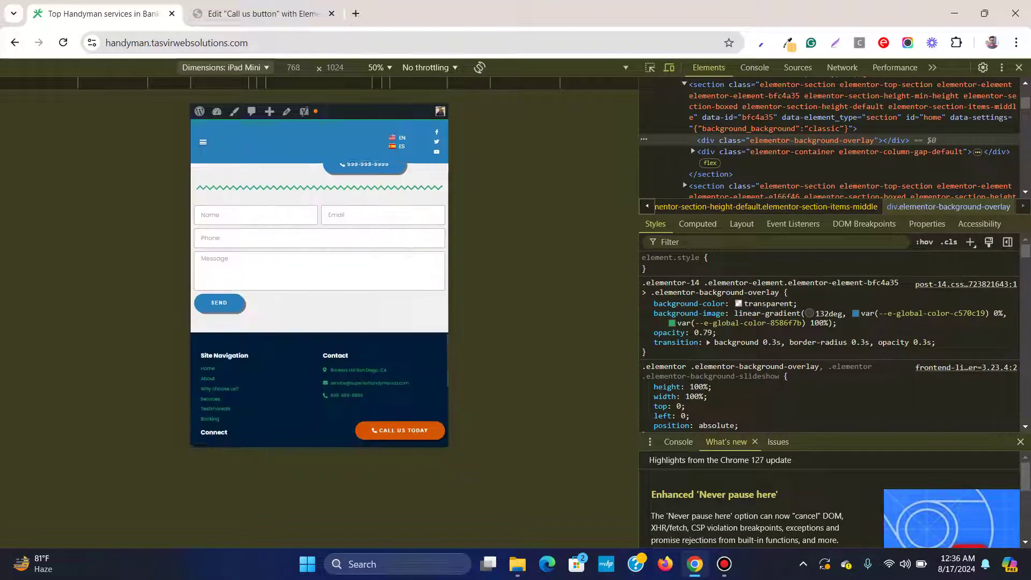
scroll(320, 304, up, 5)
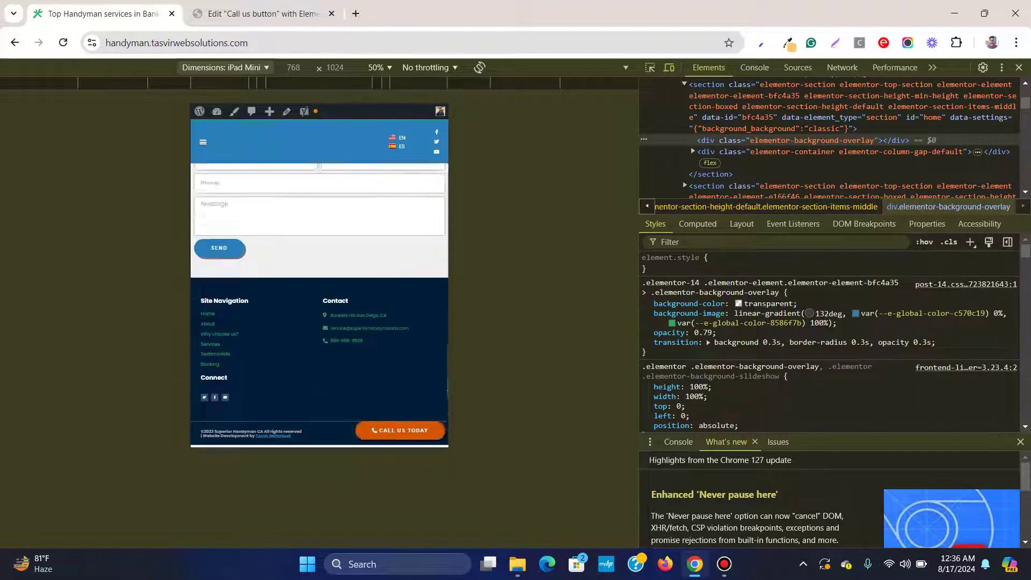
Switch the emulated device to iPhone 14 Pro Max and return to the editor
click(225, 68)
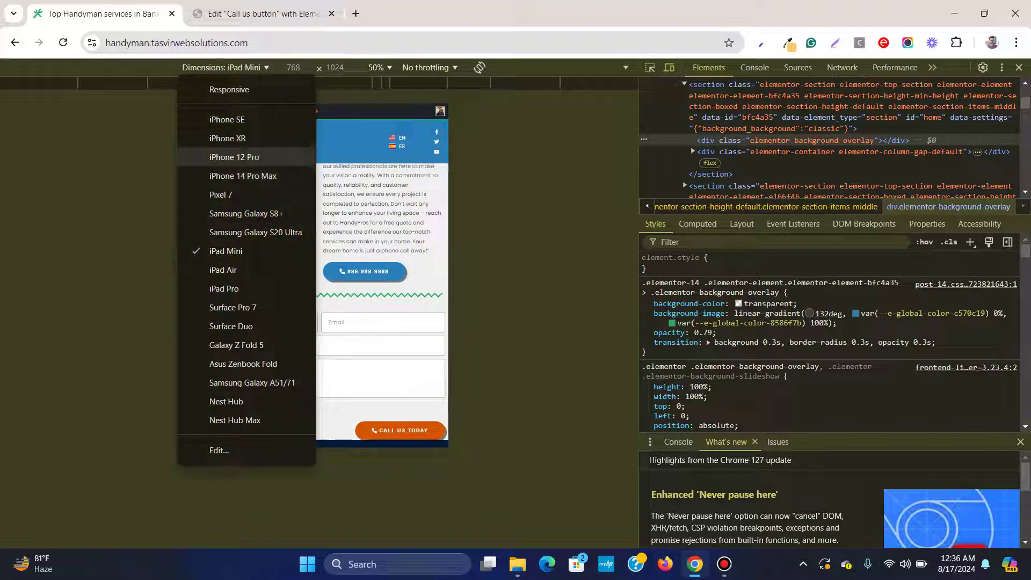
click(232, 176)
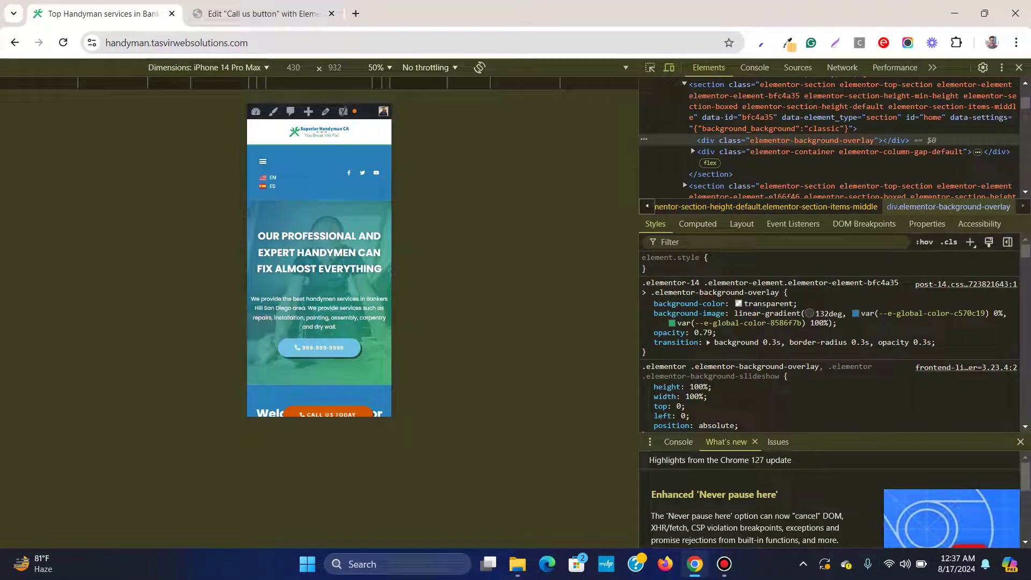
click(263, 13)
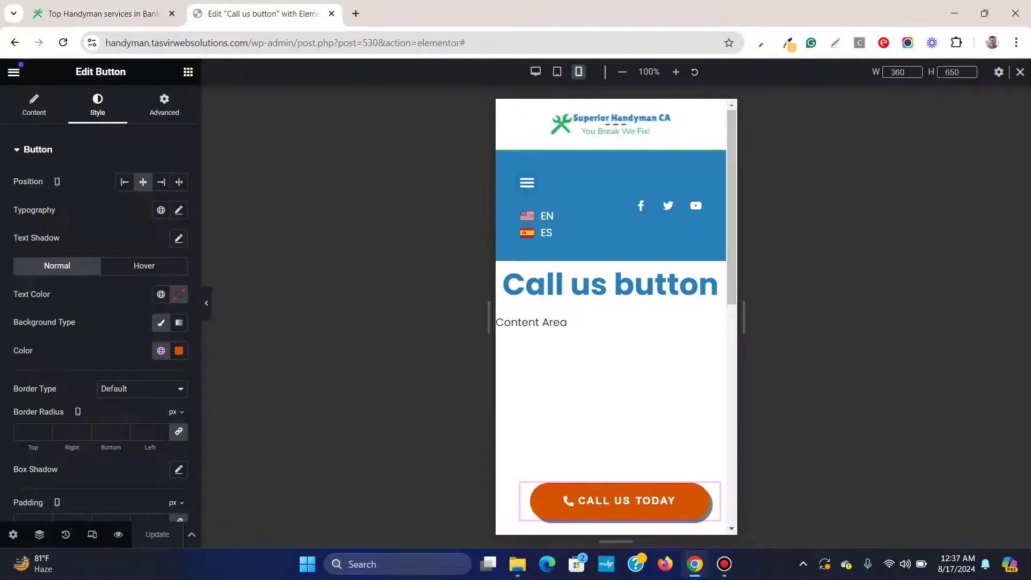
Raise the tablet popup's custom height from 100 to 156 px and update
click(557, 72)
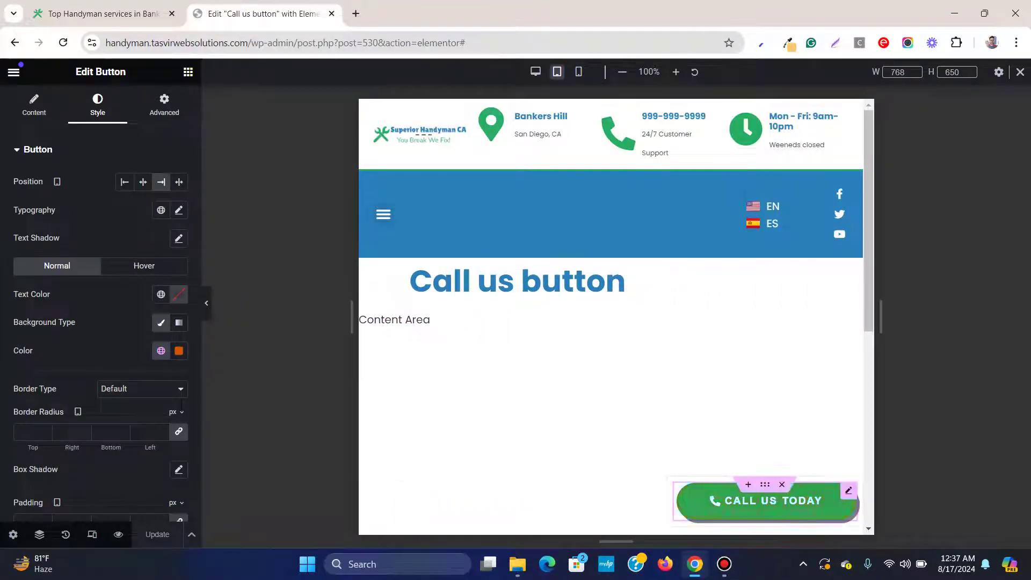
click(13, 534)
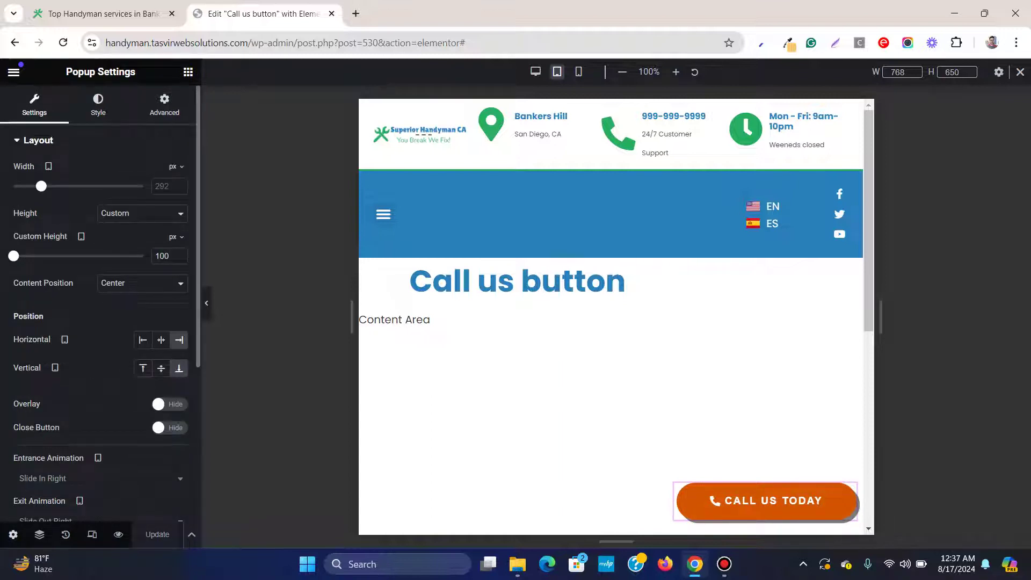
drag(13, 256, 22, 256)
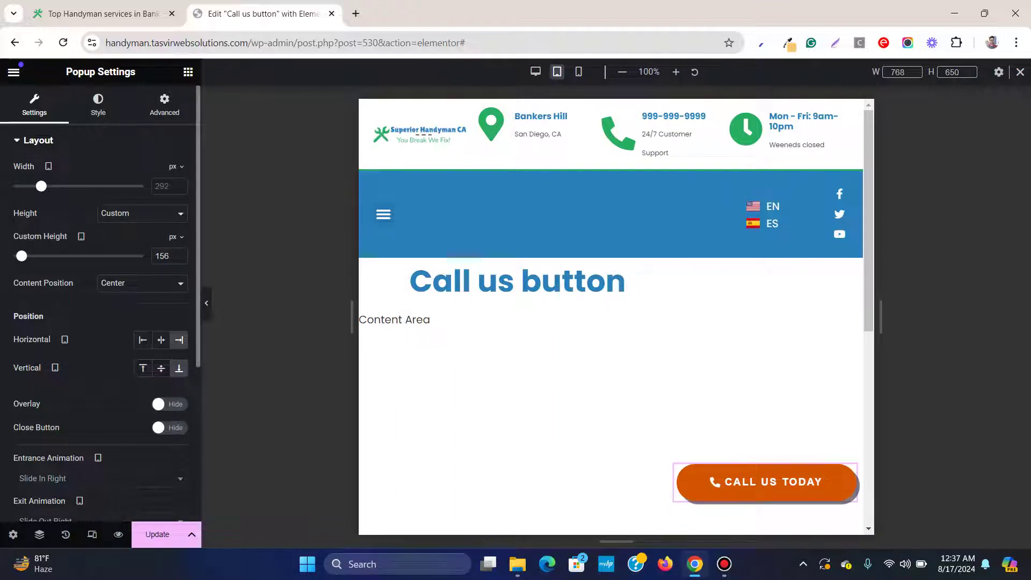
click(158, 534)
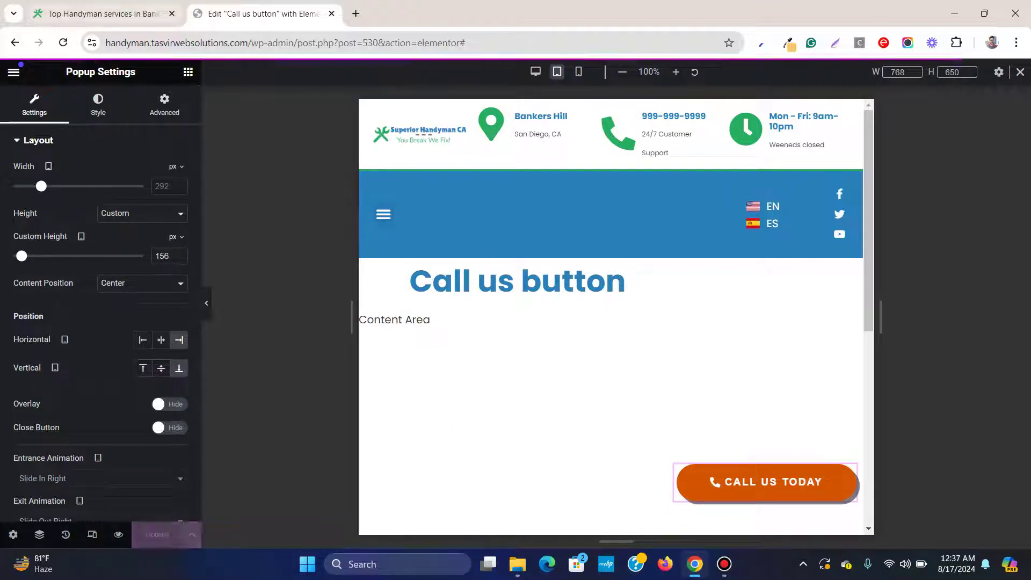
key(ctrl+shift+Tab)
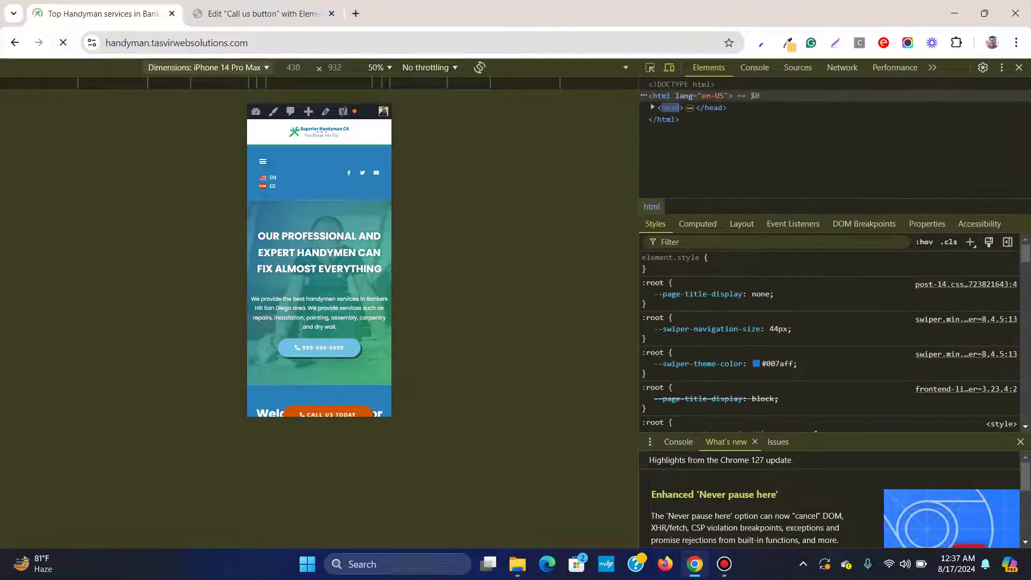
Preview the site as iPad Mini, then as iPhone 14 Pro Max in DevTools
click(207, 68)
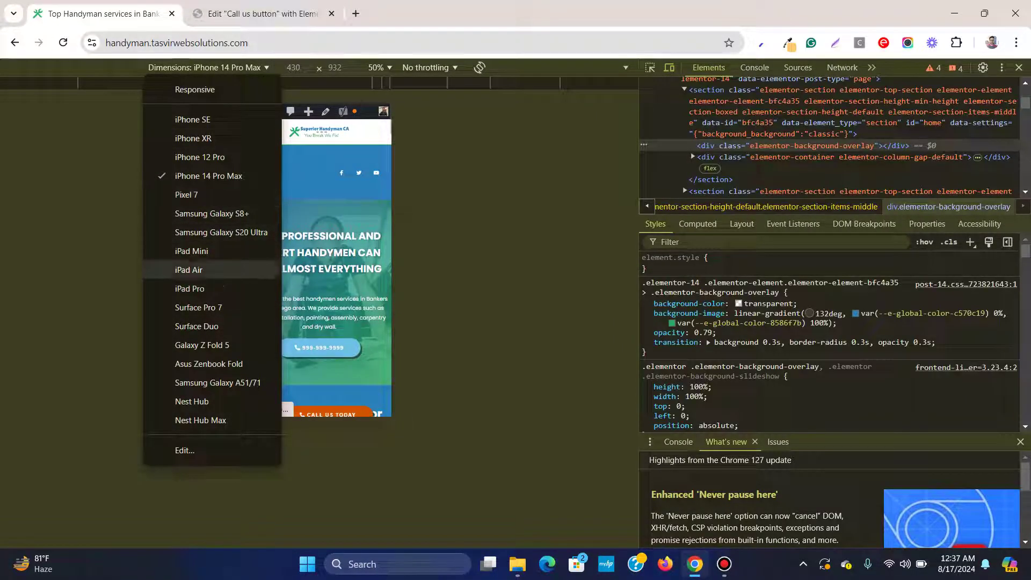
click(192, 251)
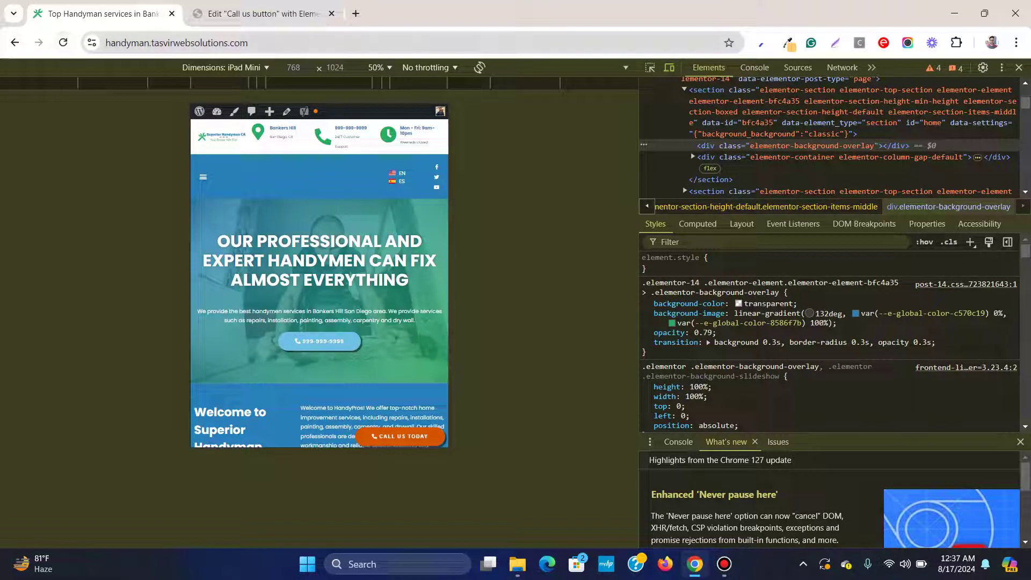
click(222, 68)
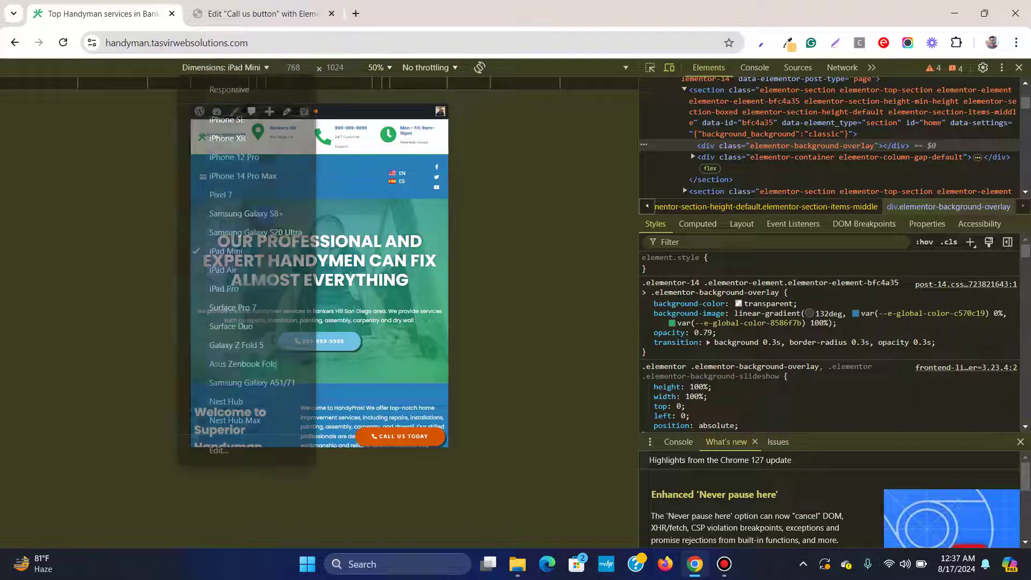
click(243, 176)
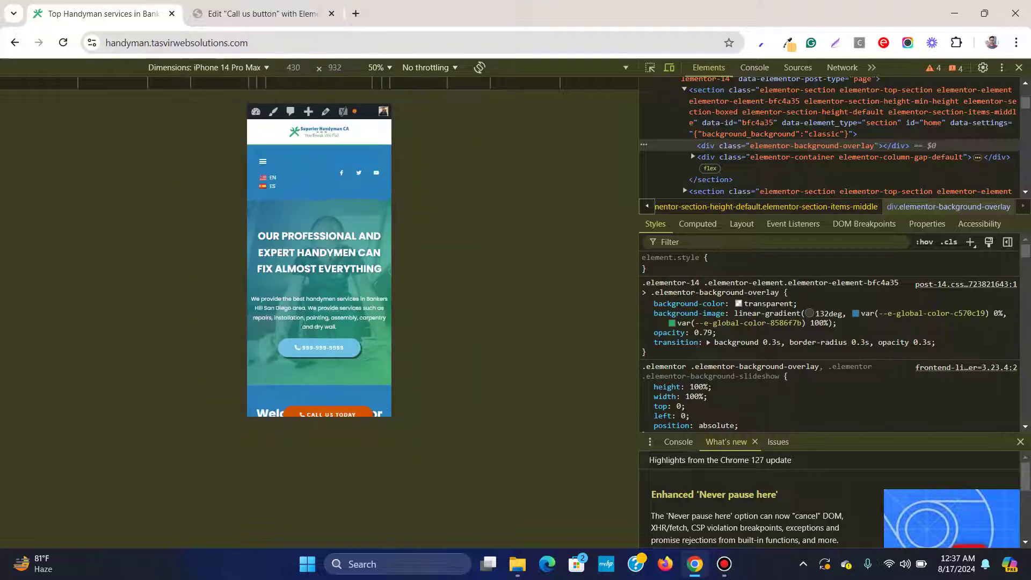
key(ctrl+Tab)
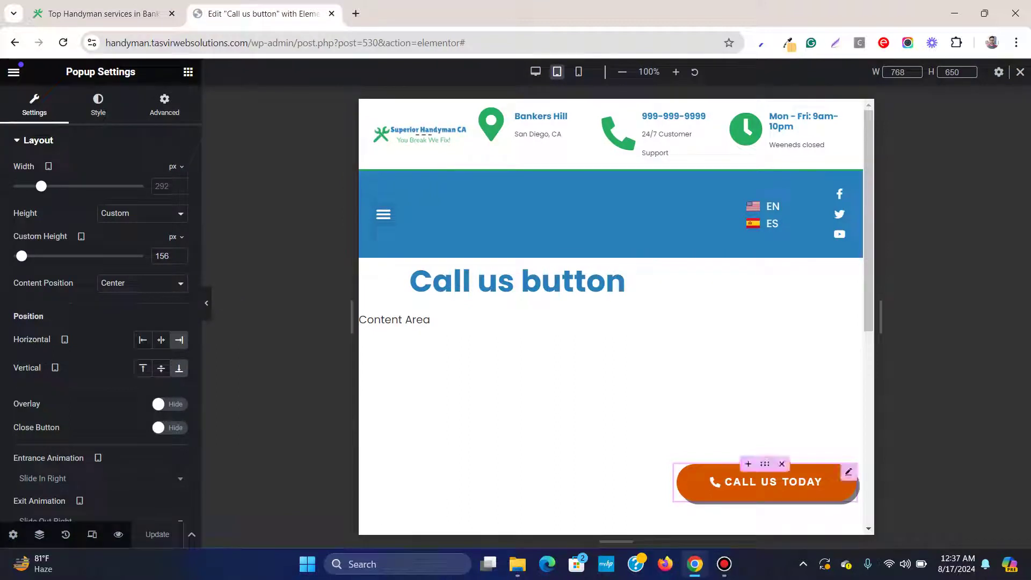
Set the mobile popup's custom height to 147 px, save, and check it on the live site
click(578, 71)
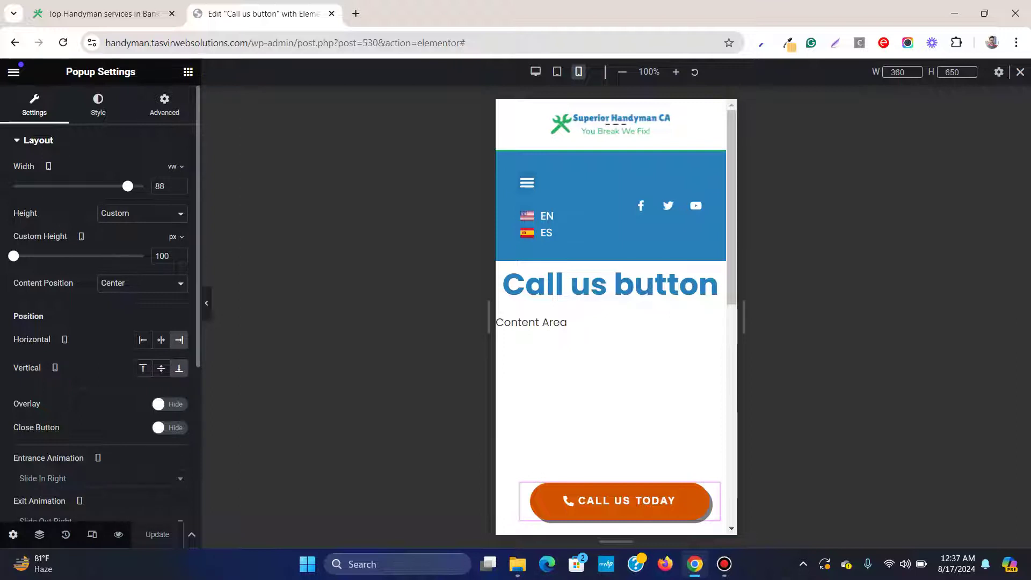
drag(13, 256, 20, 256)
key(ctrl+s)
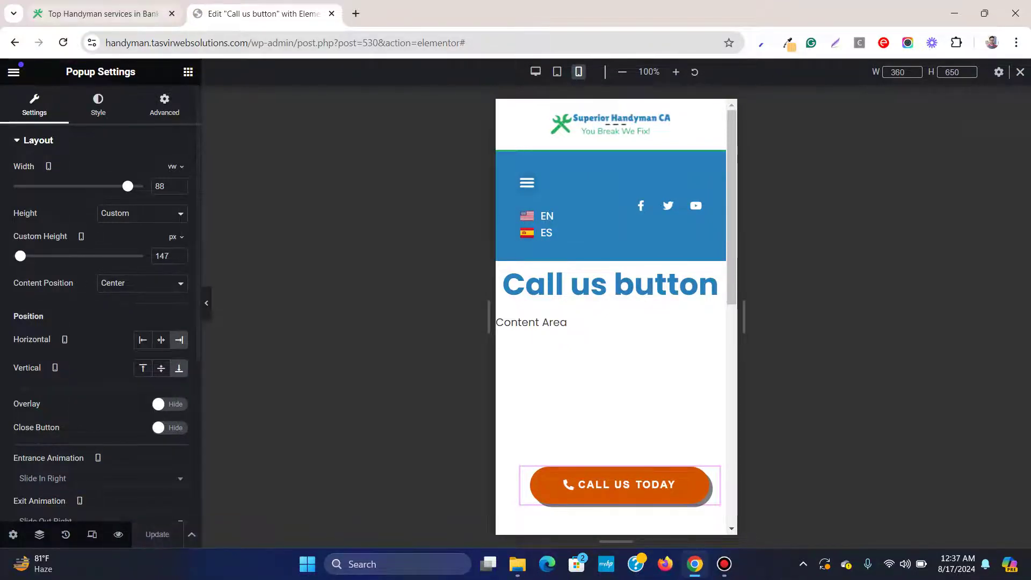
key(ctrl+shift+Tab)
key(F5)
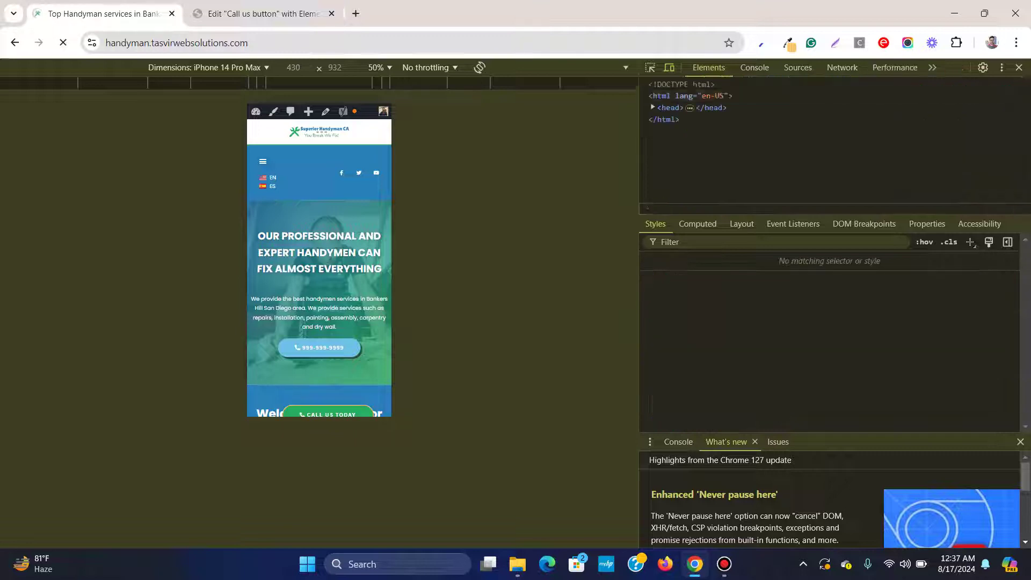
scroll(319, 301, down, 10)
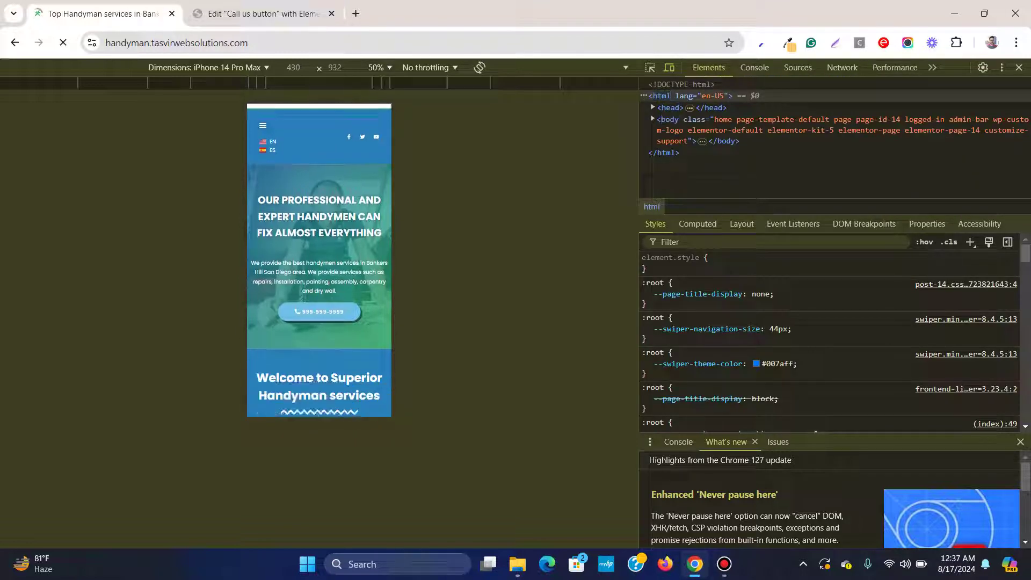
scroll(328, 391, up, 10)
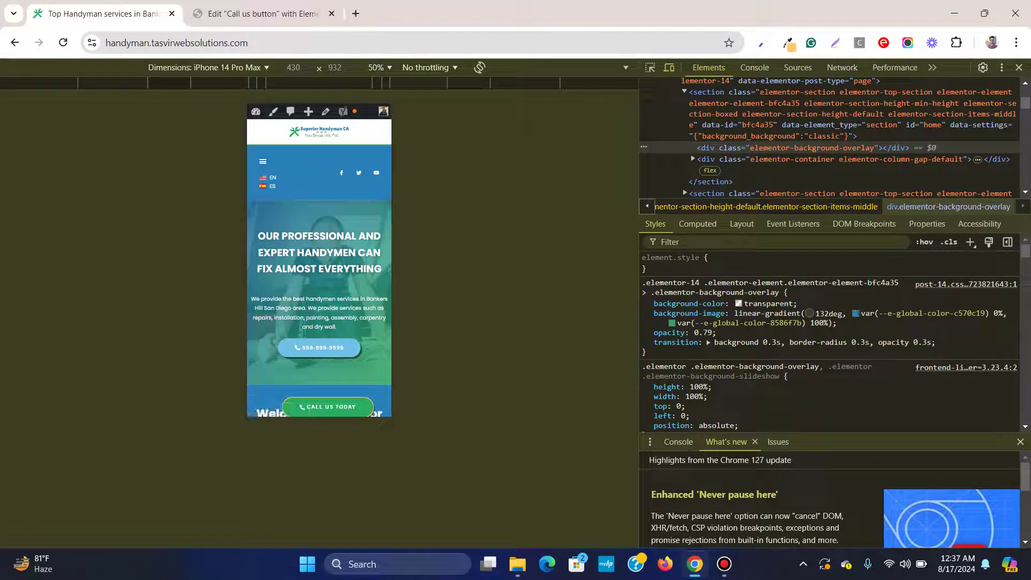
click(263, 14)
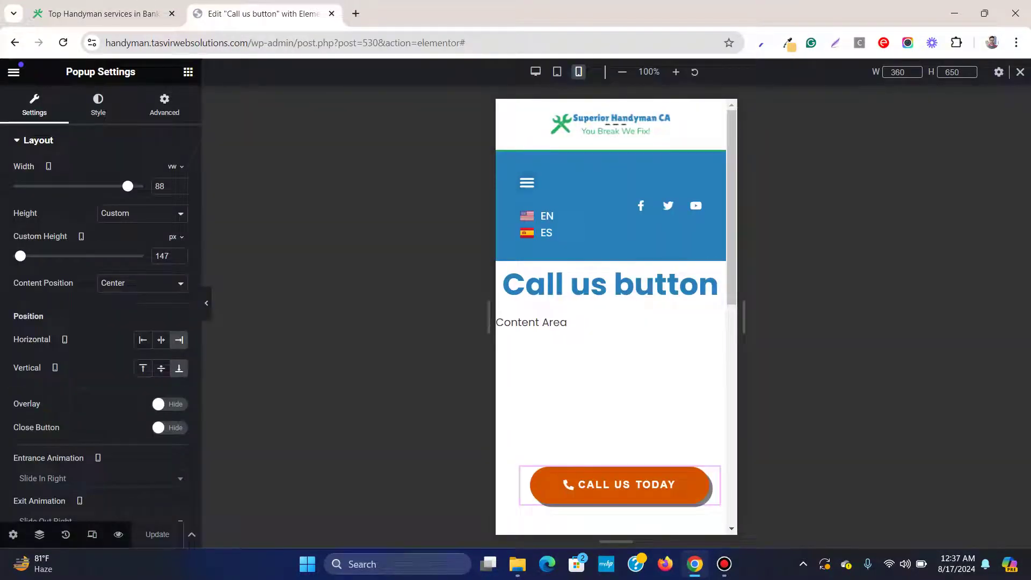
key(ctrl+shift+Tab)
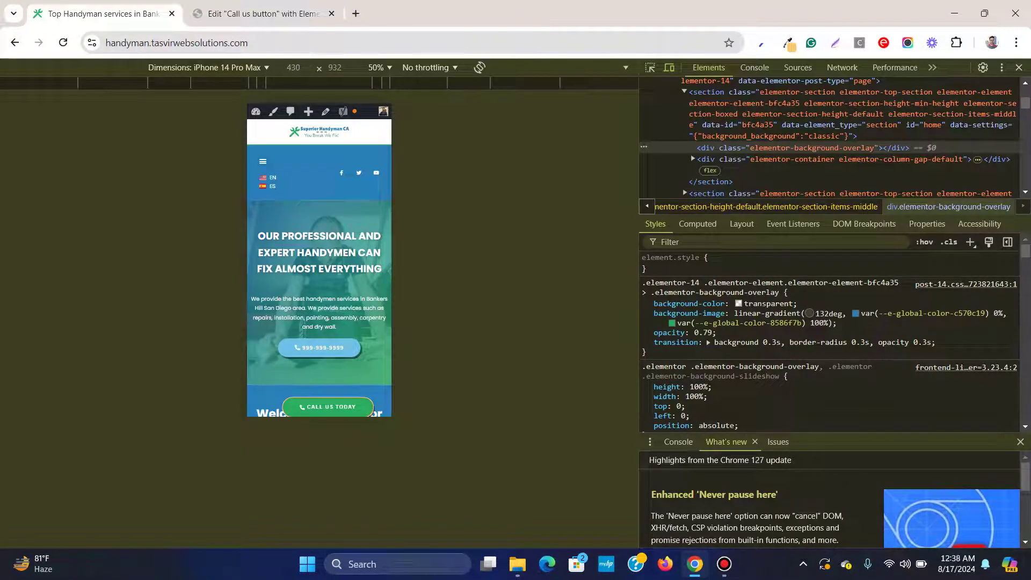
key(ctrl+Tab)
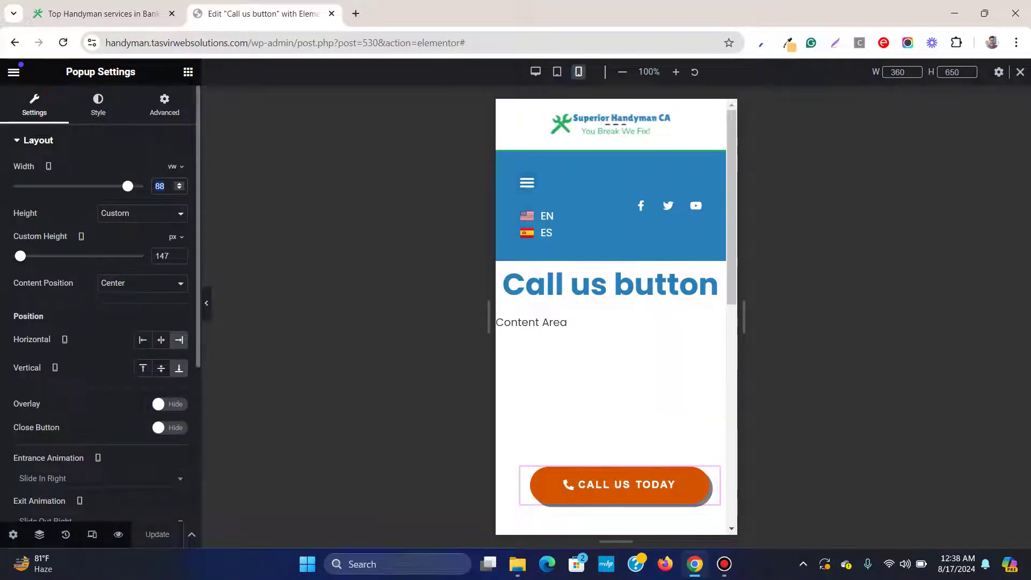
Set the mobile popup width to 100 vw and save
text(100)
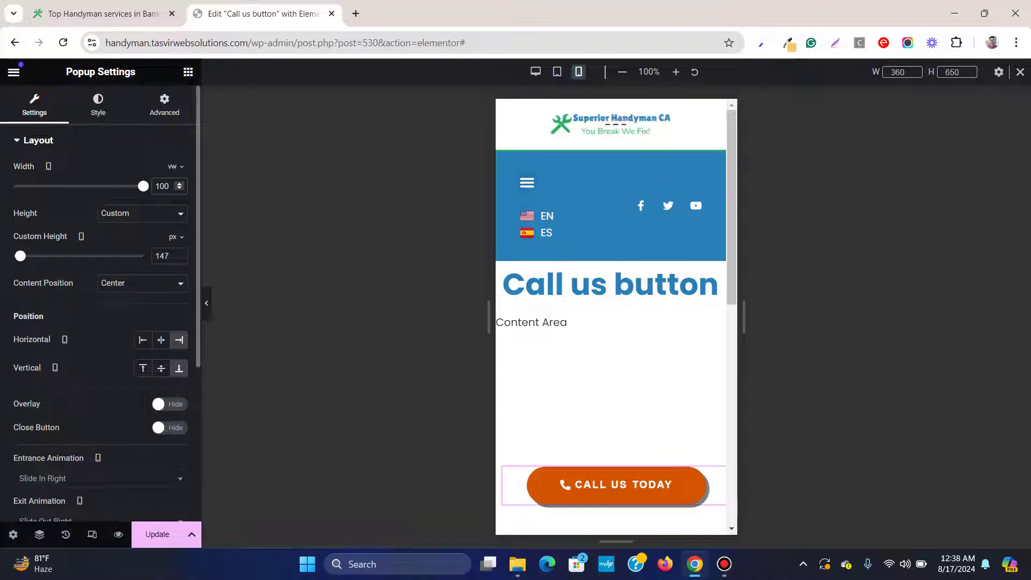
key(ctrl+s)
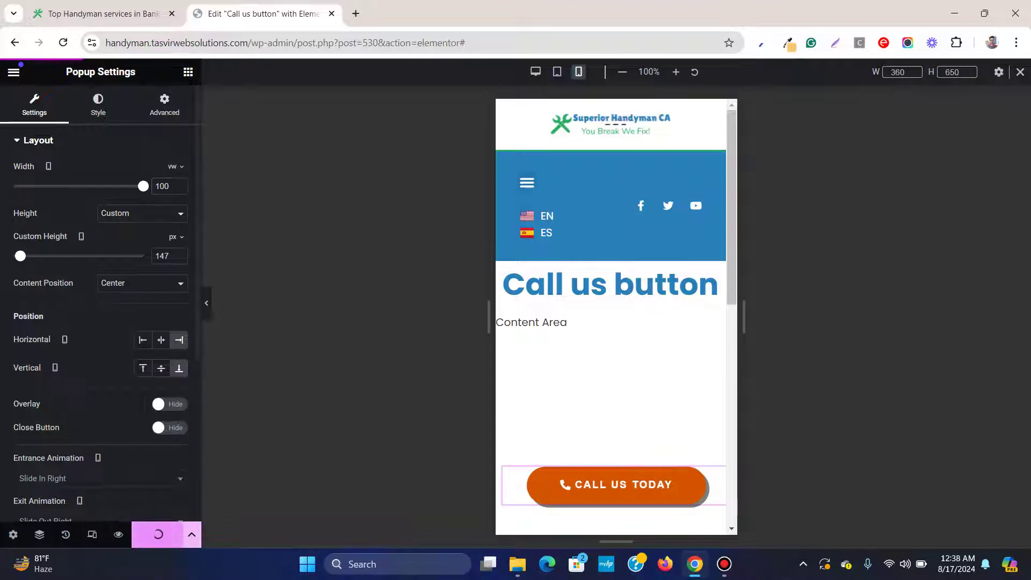
key(ctrl+Tab)
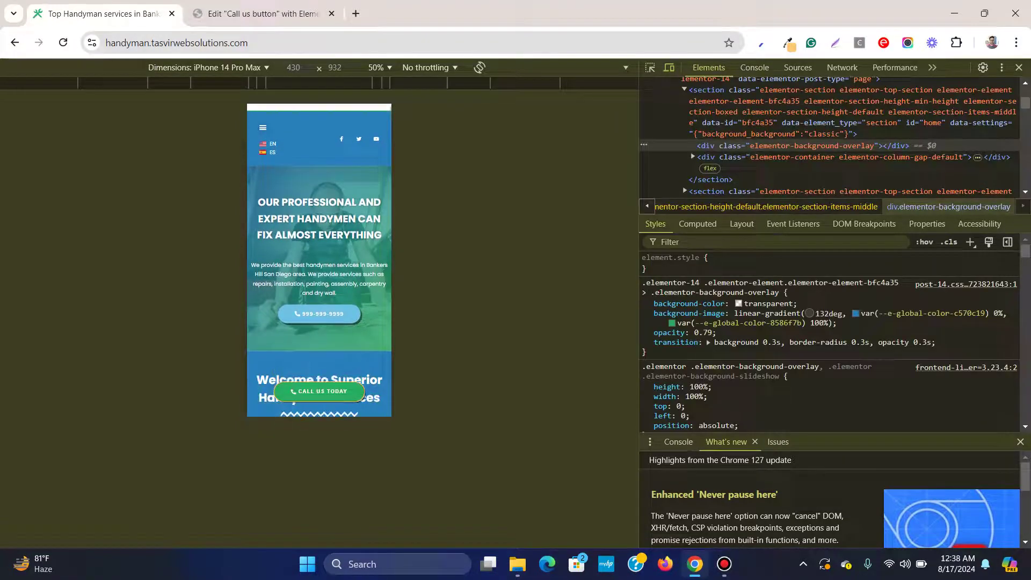
scroll(319, 260, down, 3)
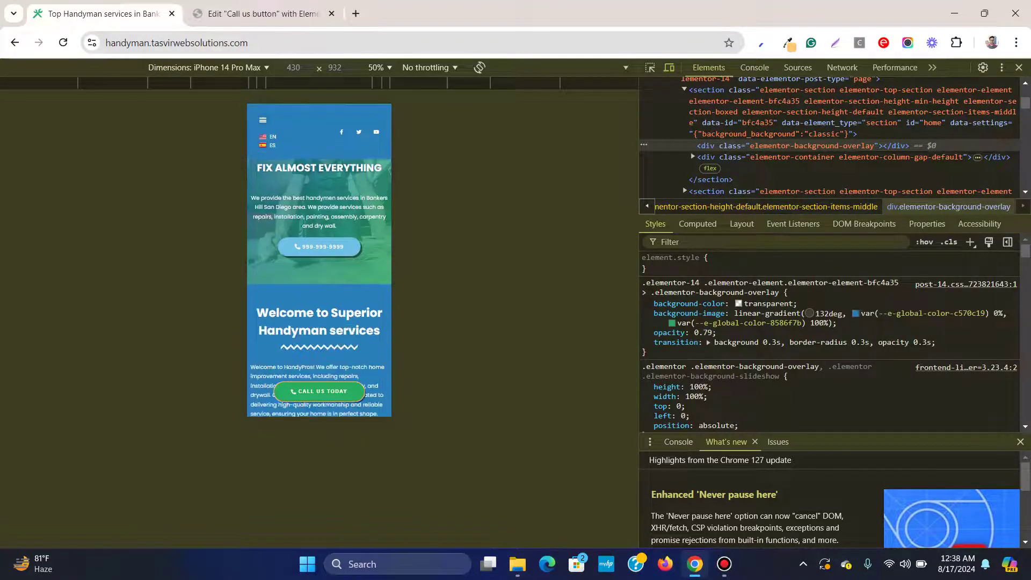
scroll(319, 260, down, 10)
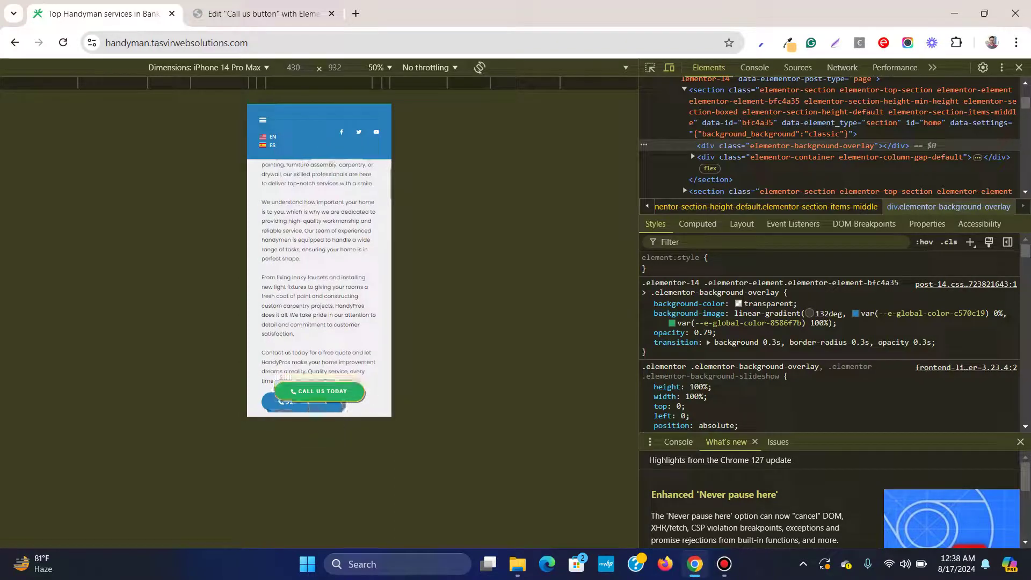